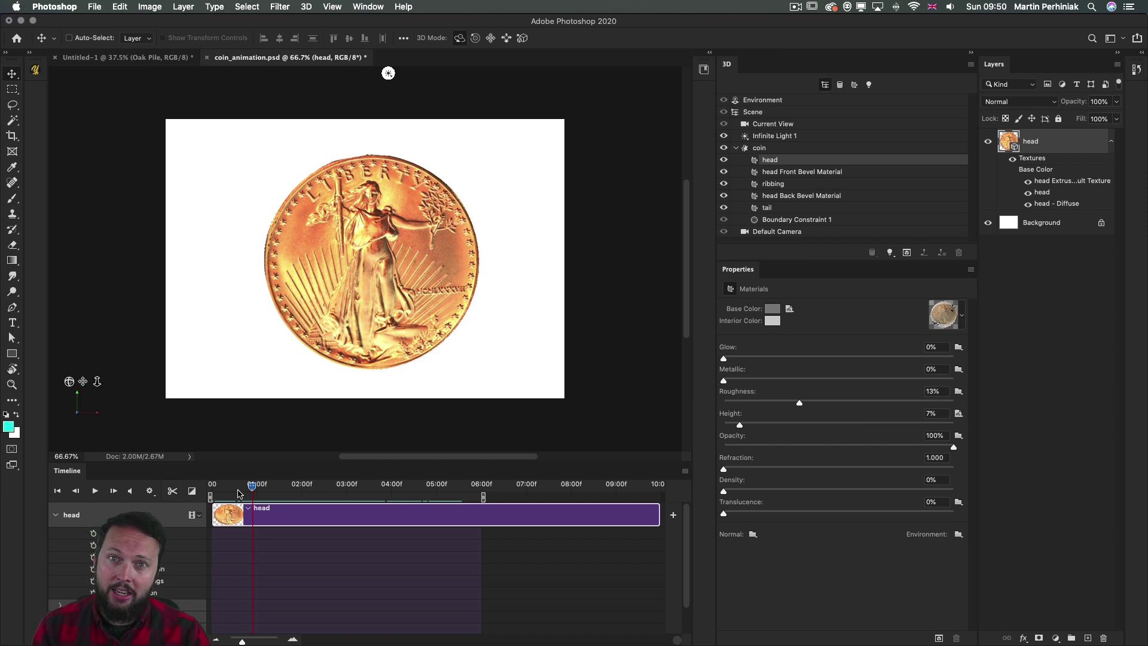
- Play the coin's spin animation from near its start, and raise the head material's Height for a stronger relief
drag(252, 485, 228, 486)
click(94, 490)
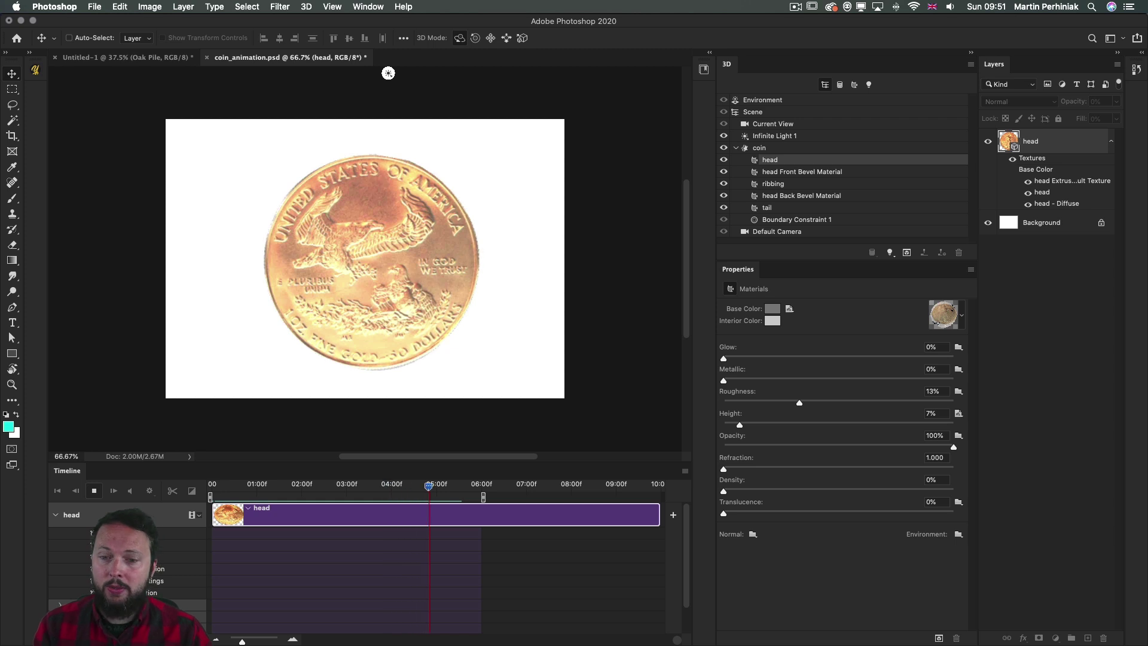
key(space)
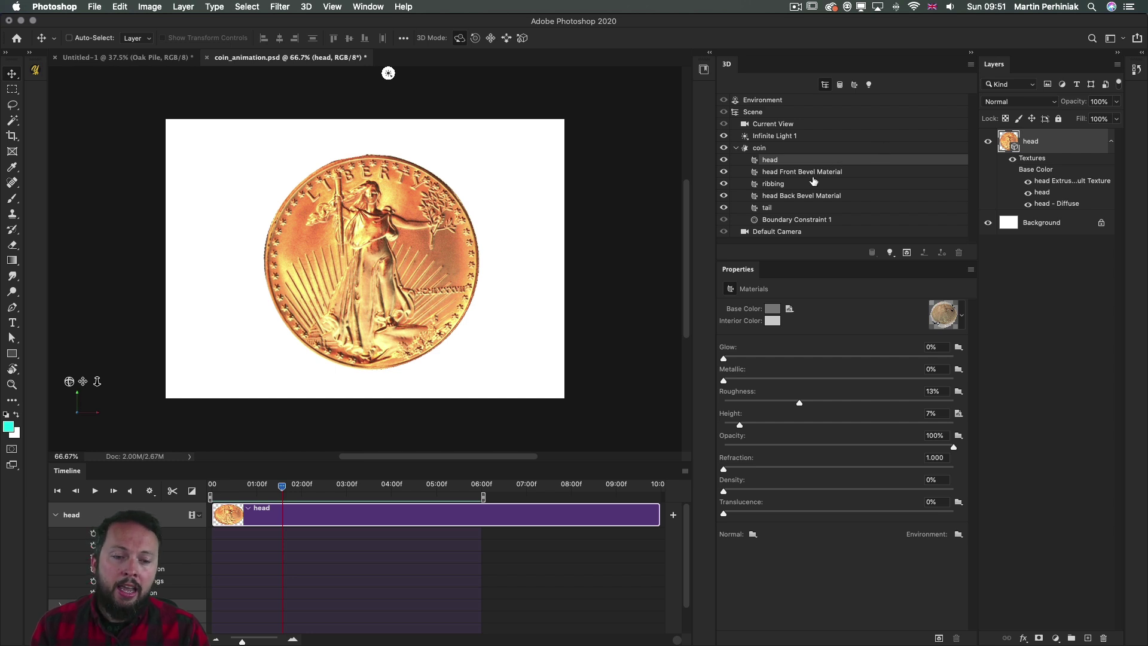
drag(741, 425, 825, 426)
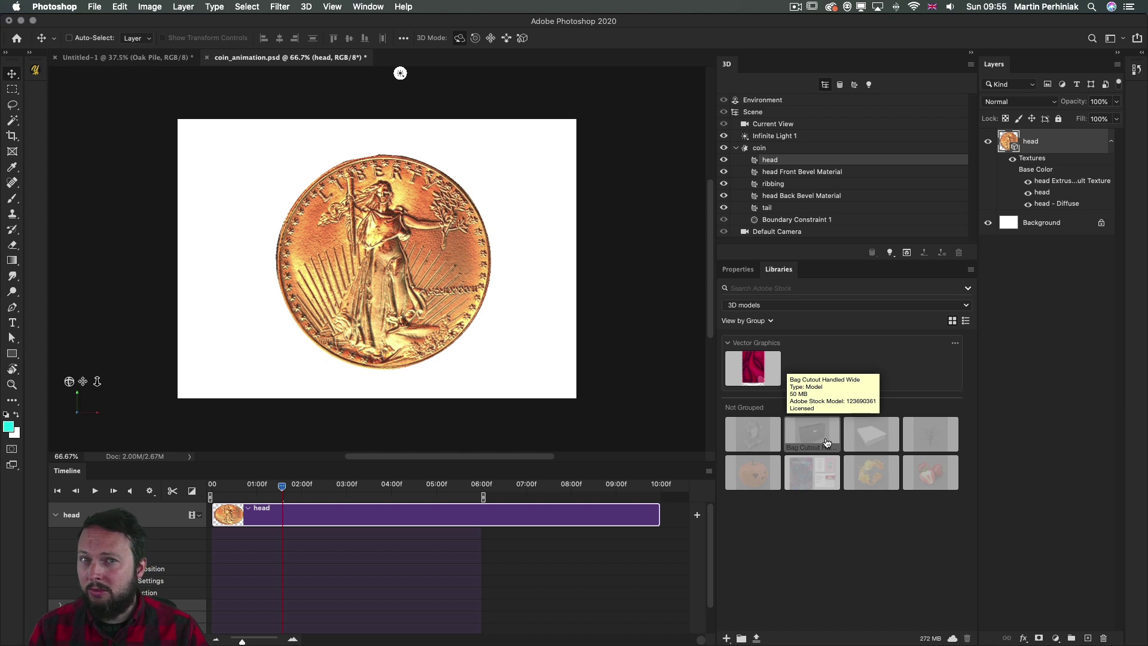
- Place the Splash 3D model from the library into coin_animation.psd over the coin and enlarge it
right_click(861, 469)
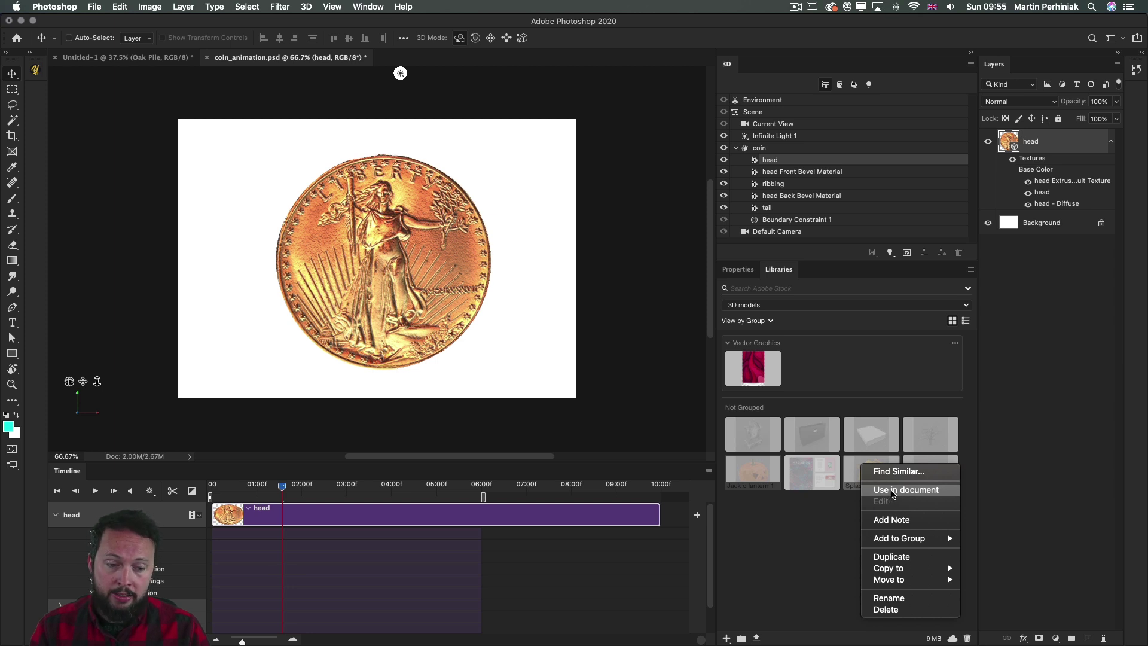
click(888, 491)
click(489, 289)
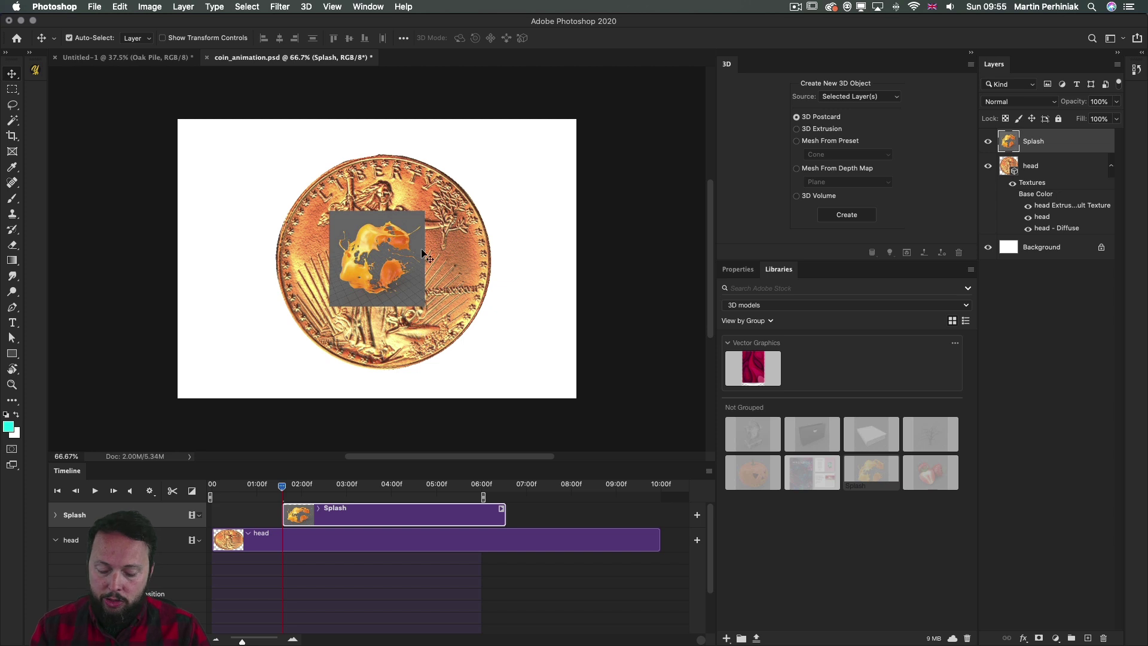
drag(423, 211, 493, 143)
key(Return)
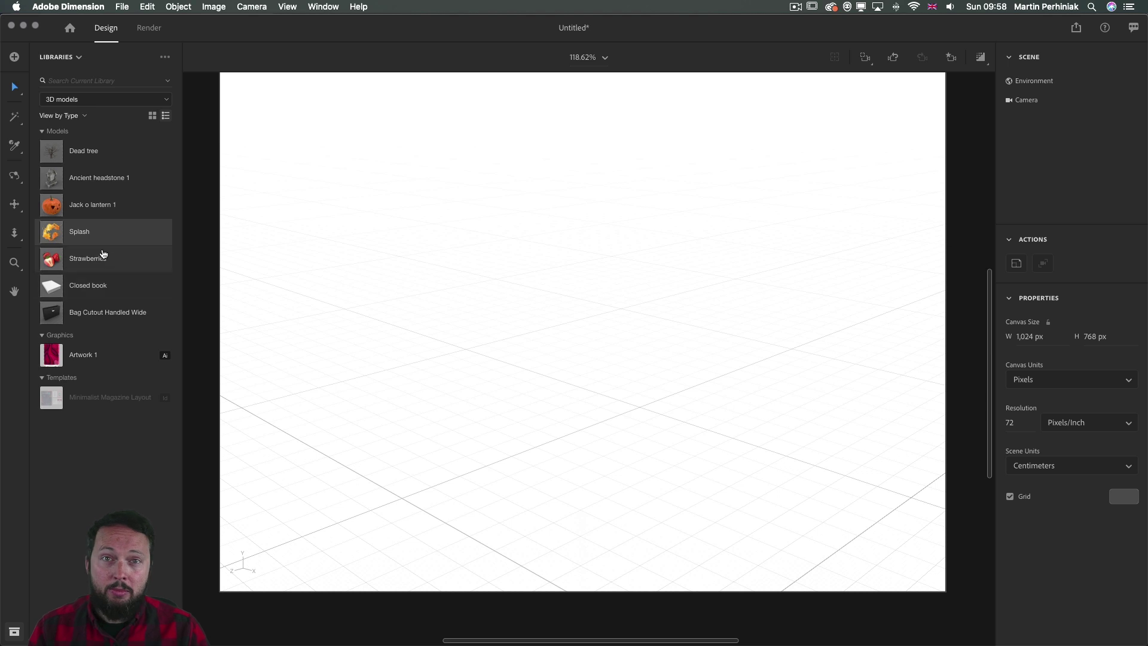
- In Adobe Dimension, add the Splash library model to the scene and turn it to about -98° around the Y axis
drag(92, 232, 514, 362)
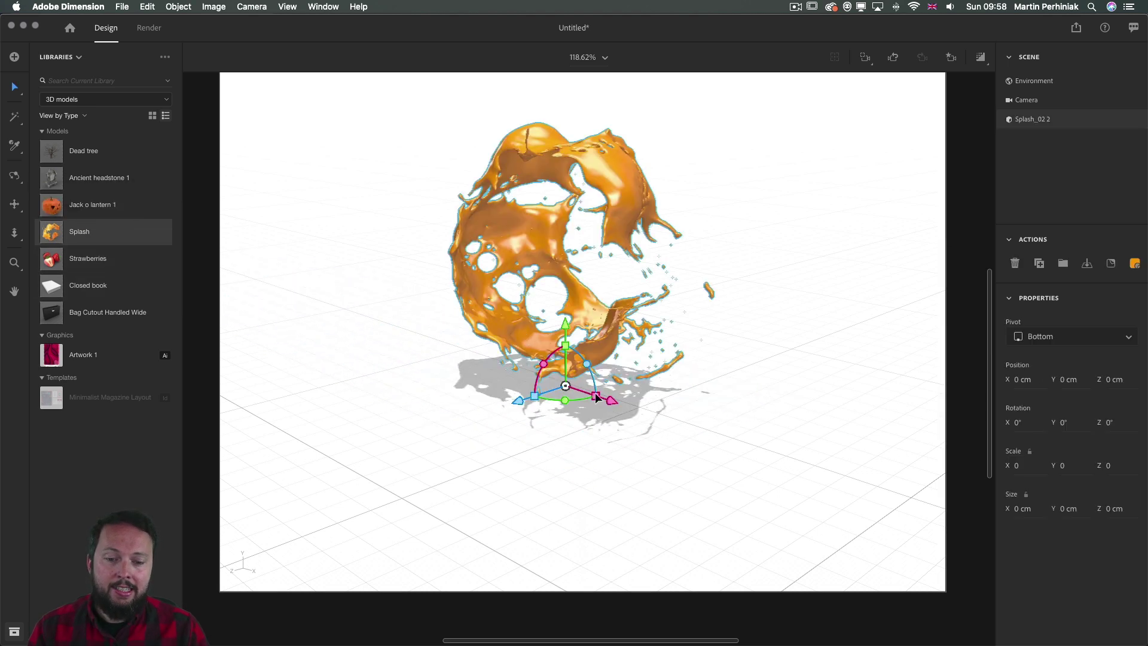
drag(704, 280, 675, 289)
drag(619, 238, 509, 286)
key(3)
key(1)
key(2)
key(3)
key(v)
click(592, 373)
drag(556, 483, 425, 461)
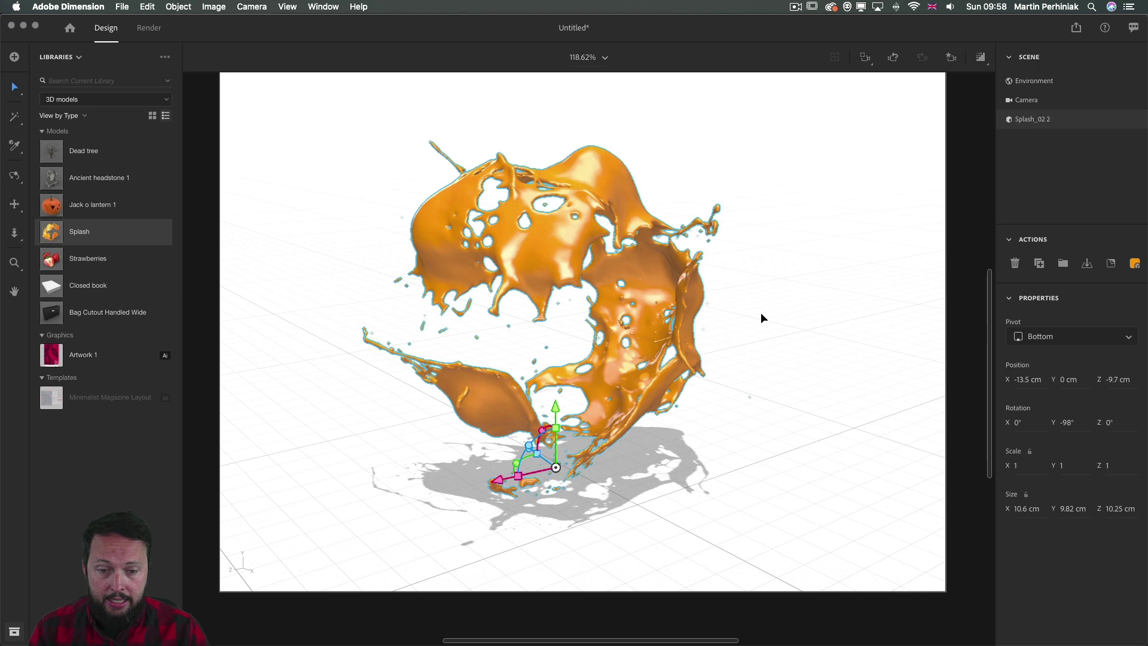
- Render the splash scene locally at Low (Fast) quality as a 16-bit PSD saved to the desktop
click(149, 27)
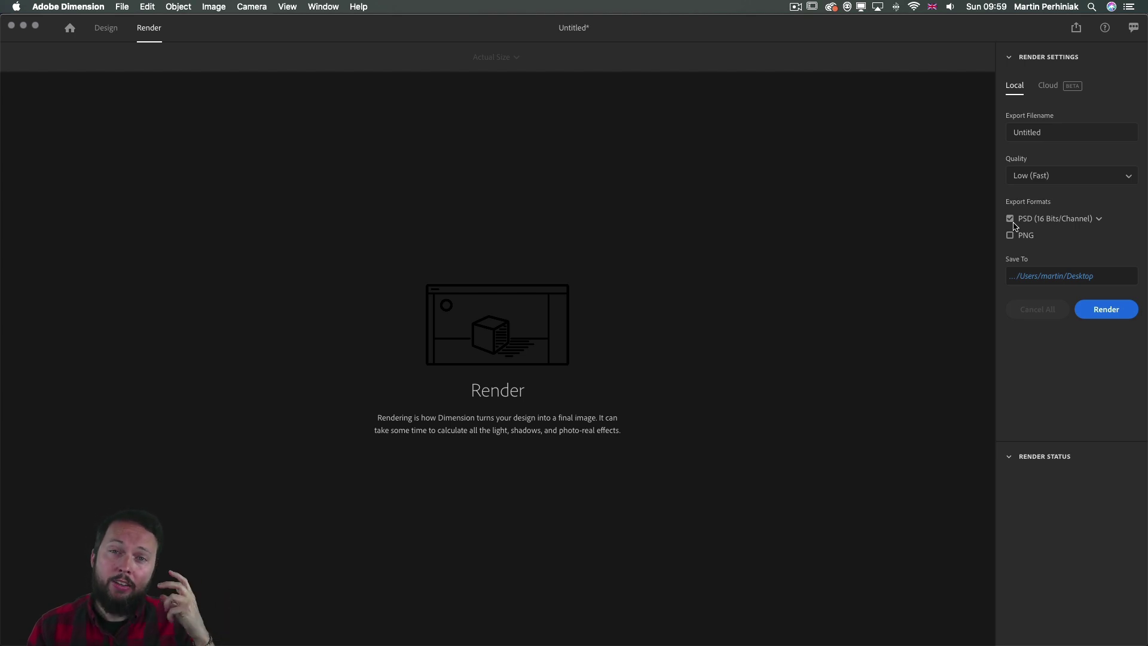
click(1100, 310)
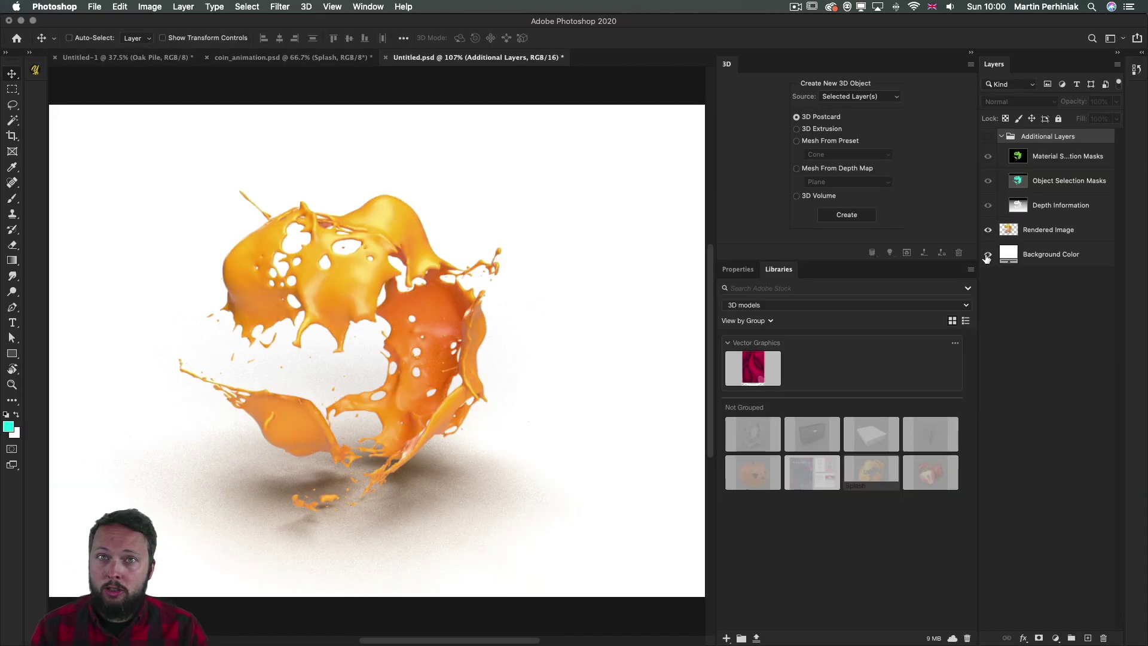
- In Photoshop, hide the Background Color layer of Untitled.psd to inspect the render's transparency, and show it again
click(986, 256)
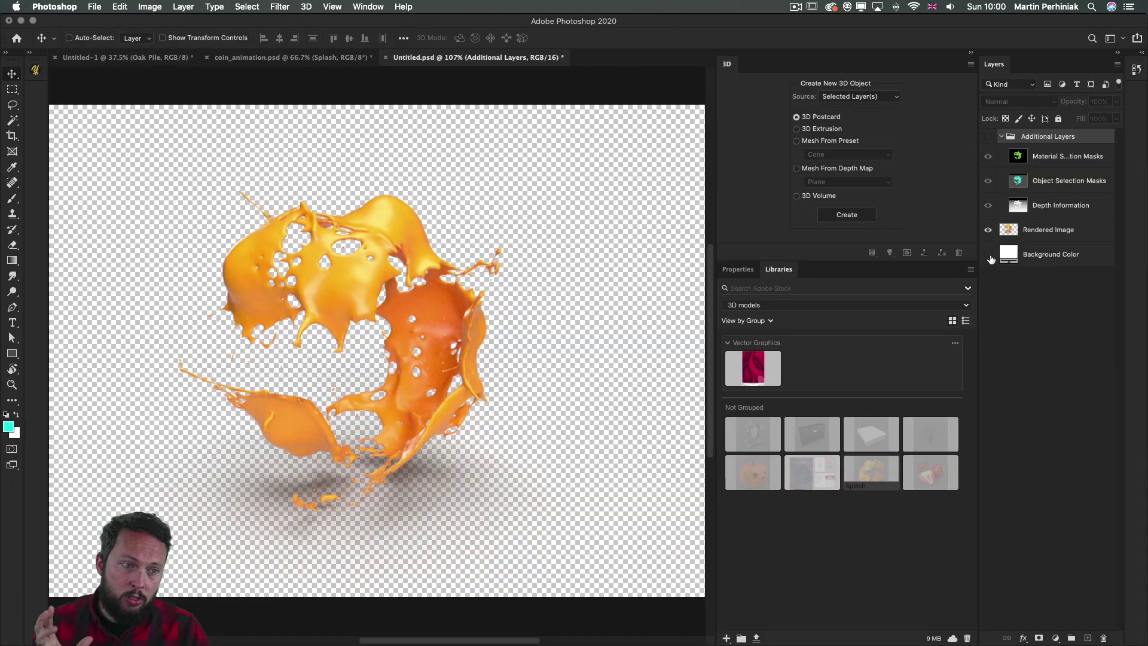
click(989, 255)
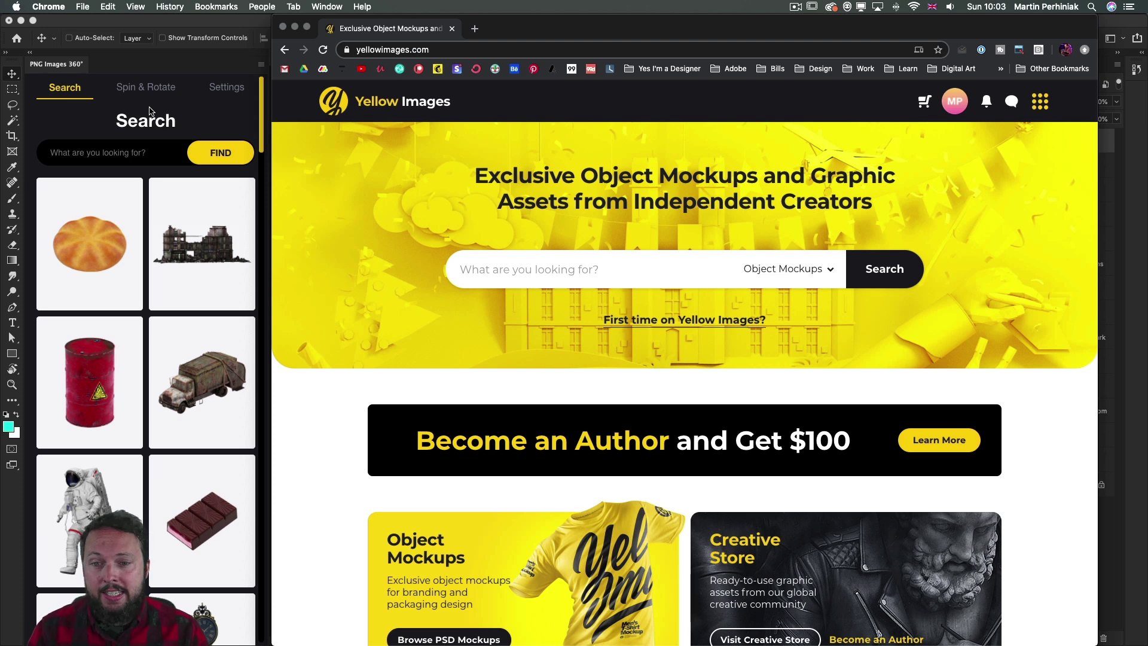
- In Chrome, look through the Yellow Images home page's sections, including Object Mockups and PNG Images 360°
scroll(340, 242, down, 3)
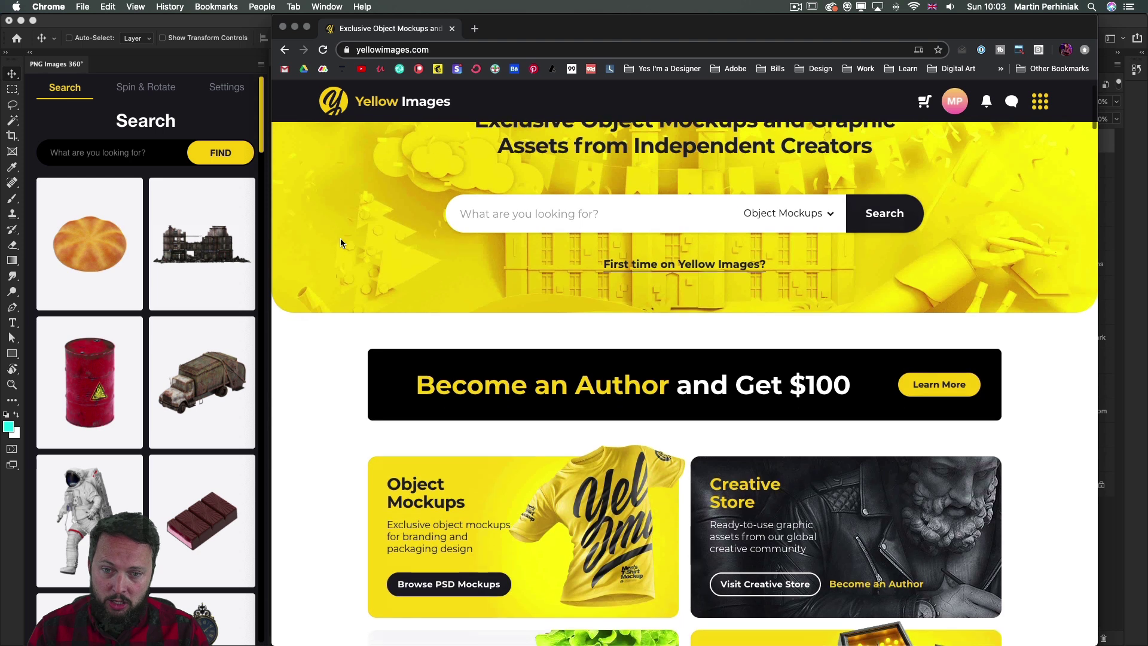
scroll(340, 242, down, 5)
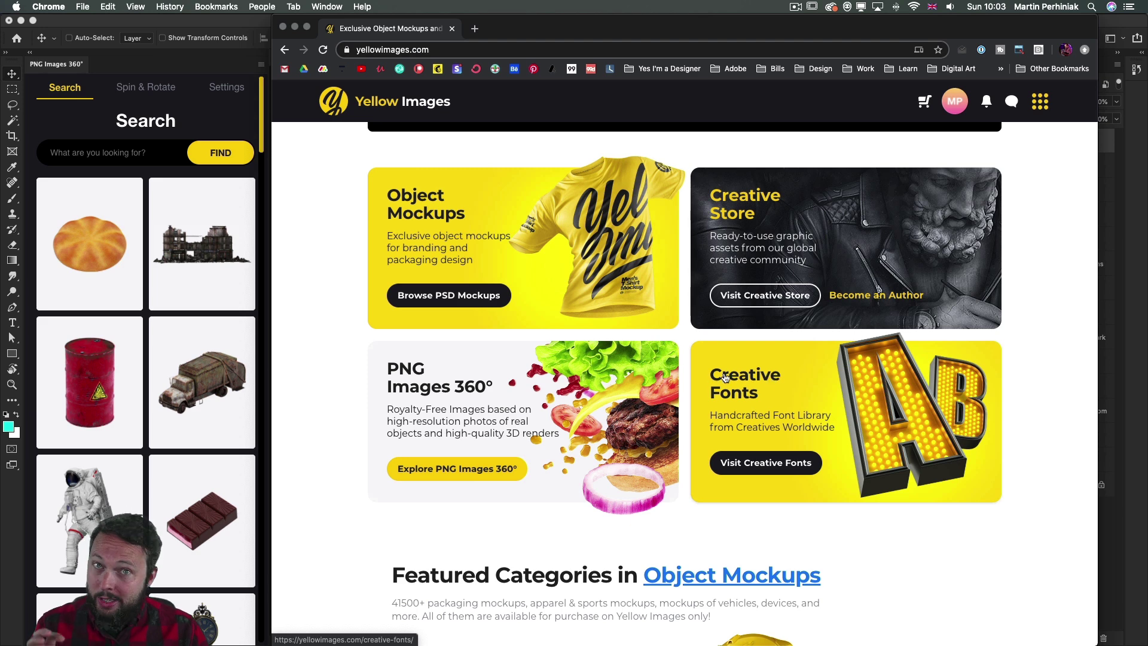
scroll(338, 356, down, 2)
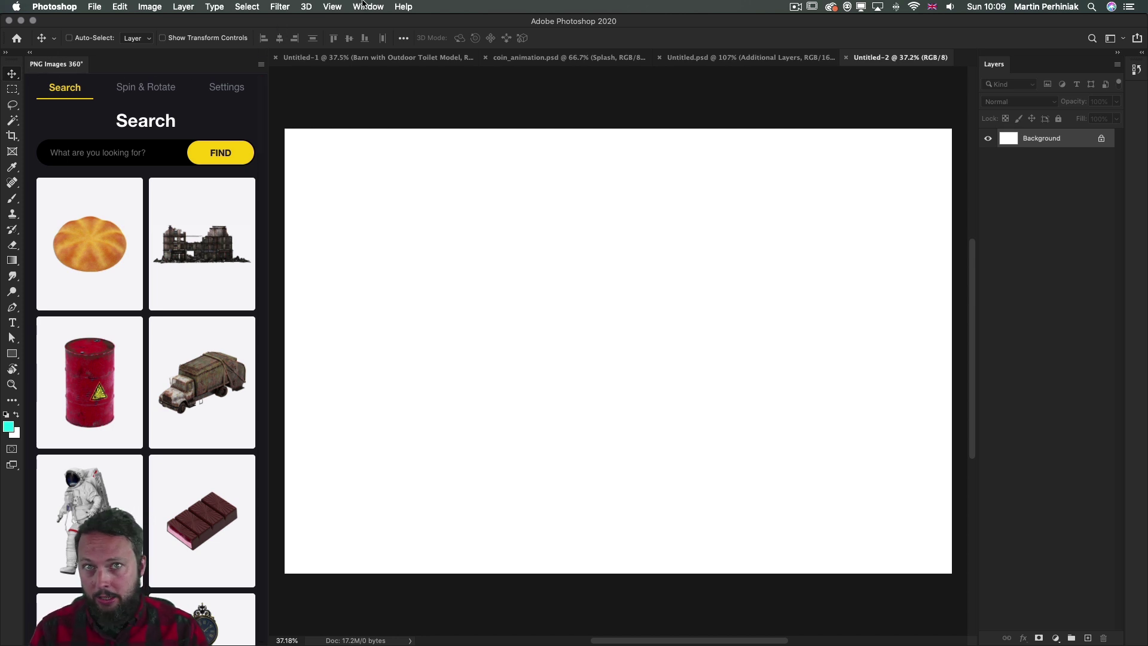
- In Photoshop, check that the PNG Images 360° extension is enabled
click(363, 6)
mouse_move(399, 62)
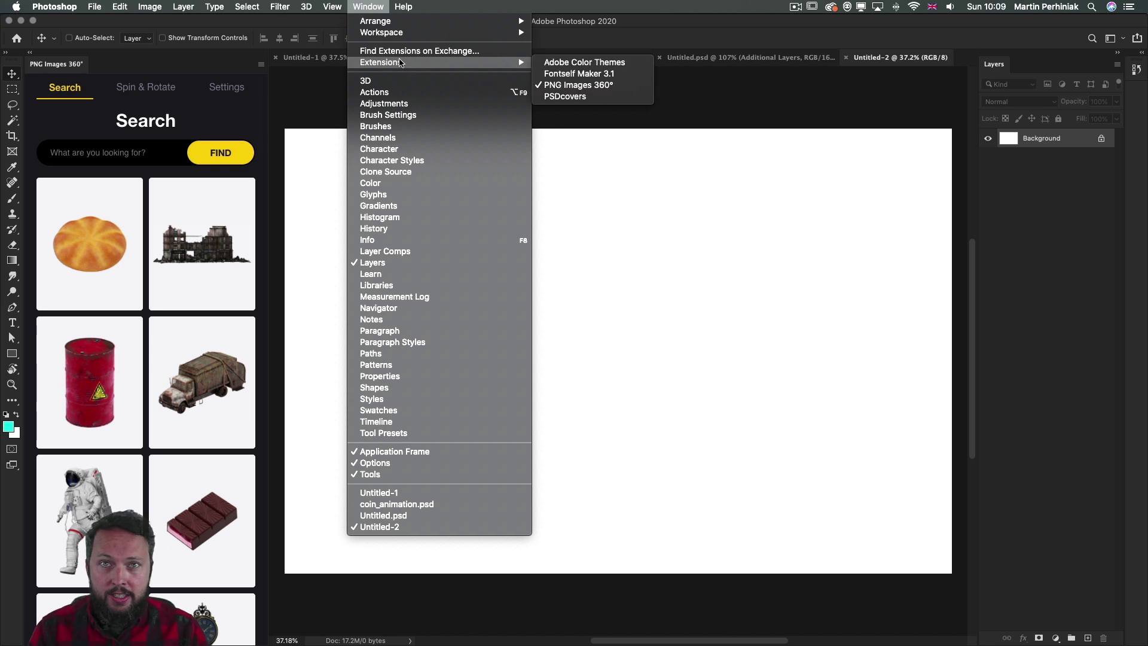
click(246, 118)
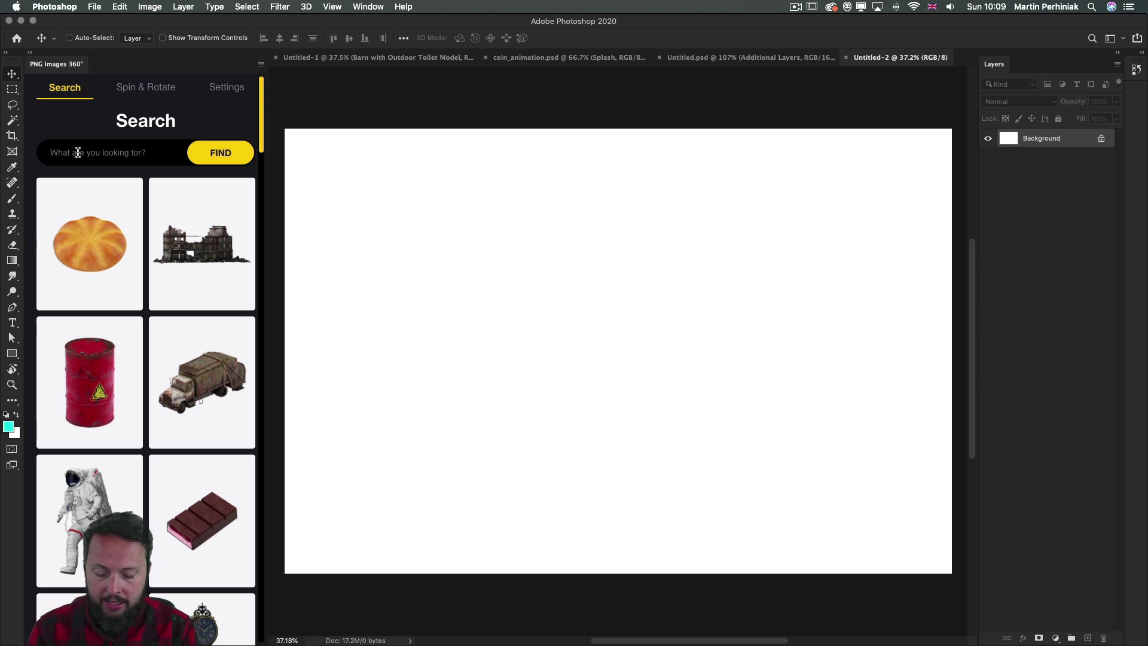
- Search PNG Images 360° for "barn" and insert the red wooden barn on stilts, turned to view V1H14, into Untitled-2
text(barn)
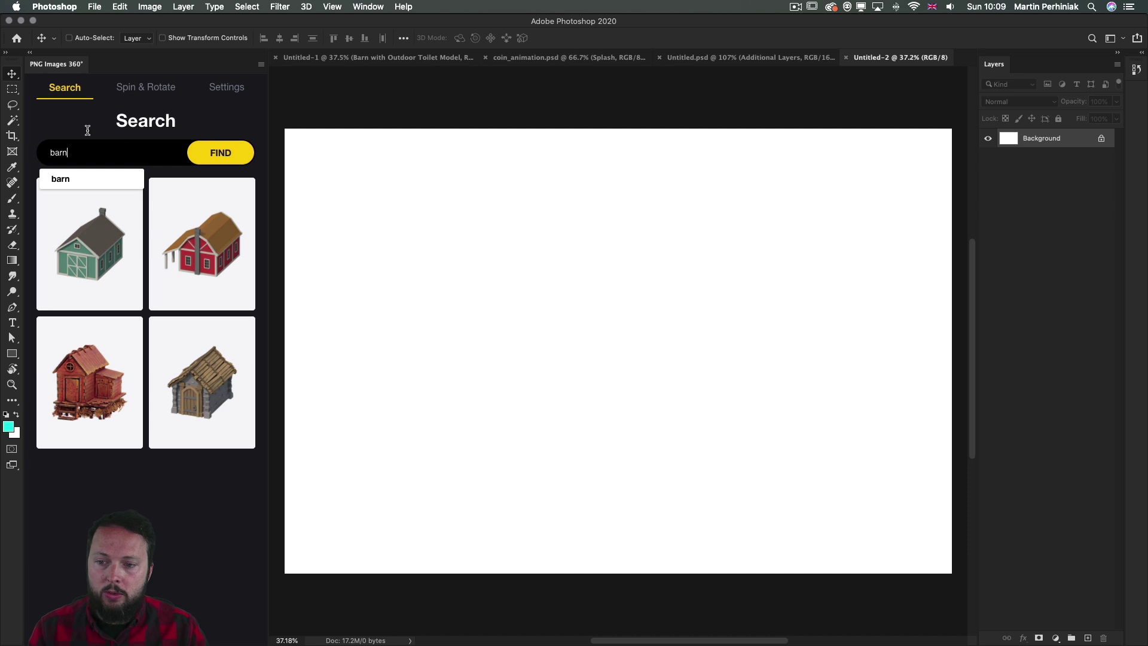
click(71, 127)
click(93, 362)
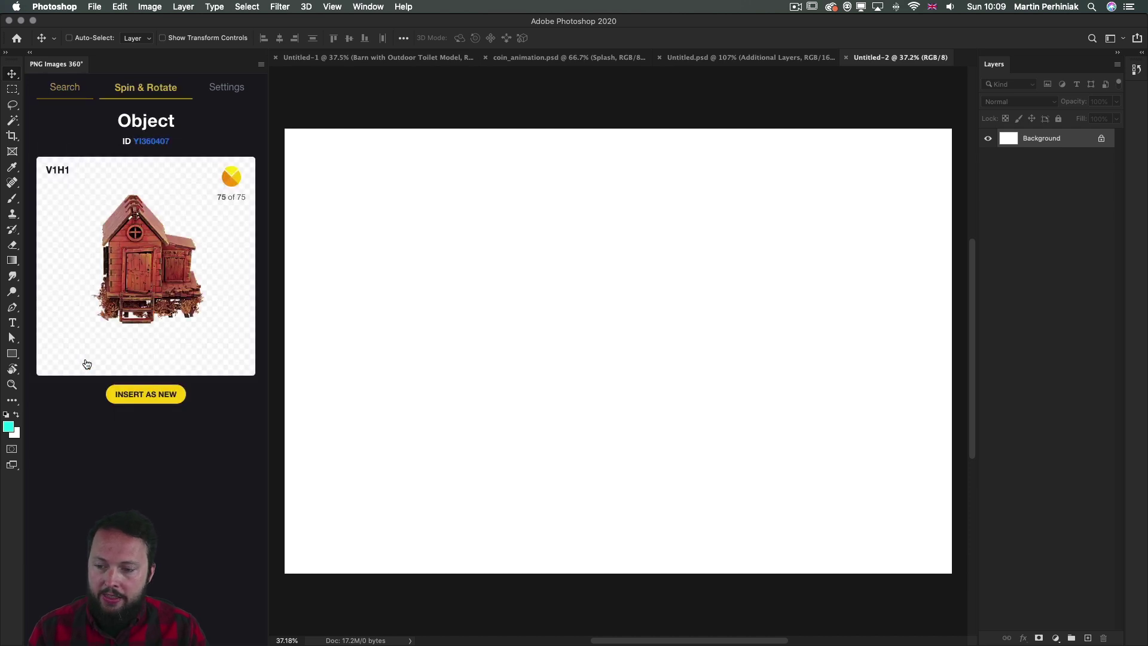
drag(203, 274, 172, 292)
click(127, 397)
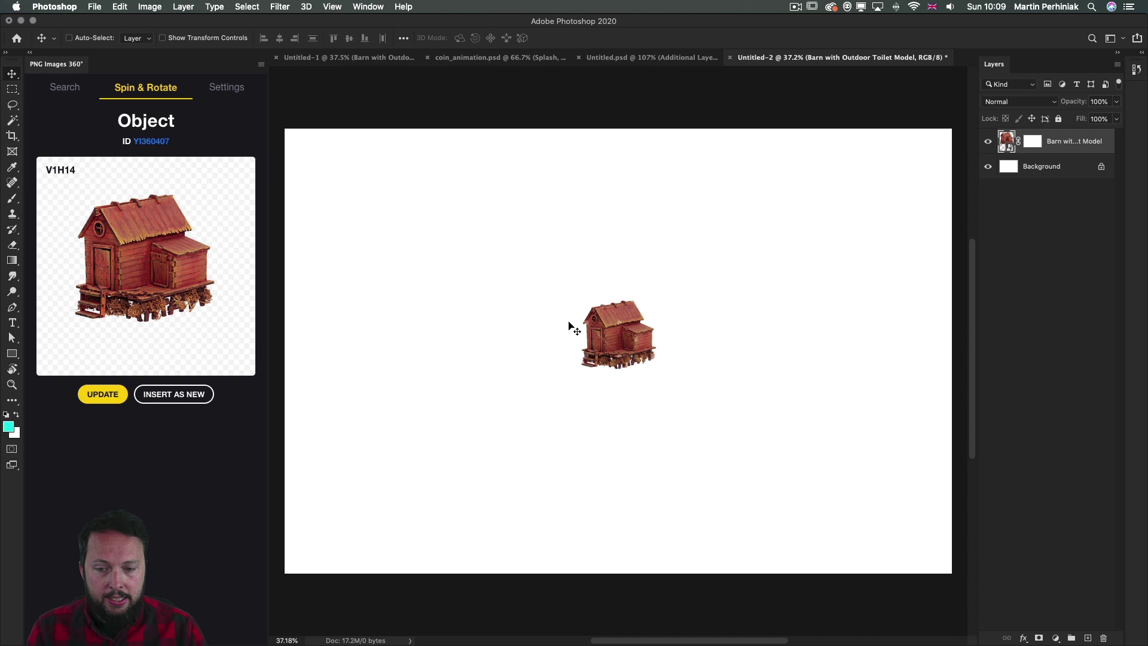
- Enlarge the inserted barn to about three times its size and move it slightly down on the canvas
key(super+t)
drag(659, 299, 751, 179)
key(Return)
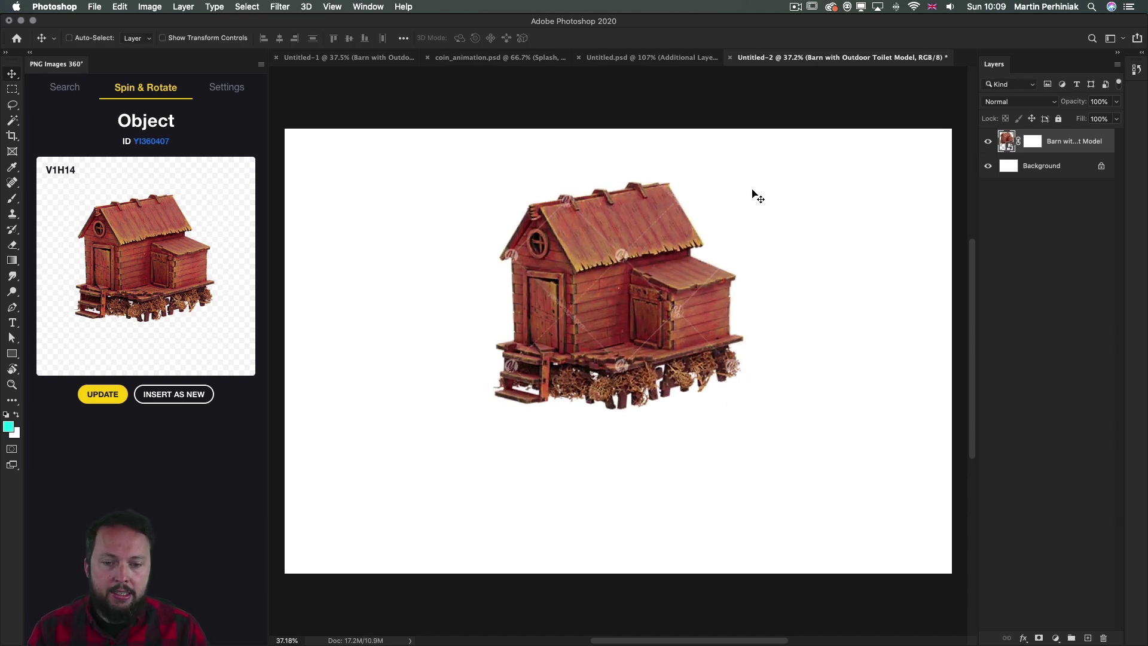
drag(646, 275, 645, 300)
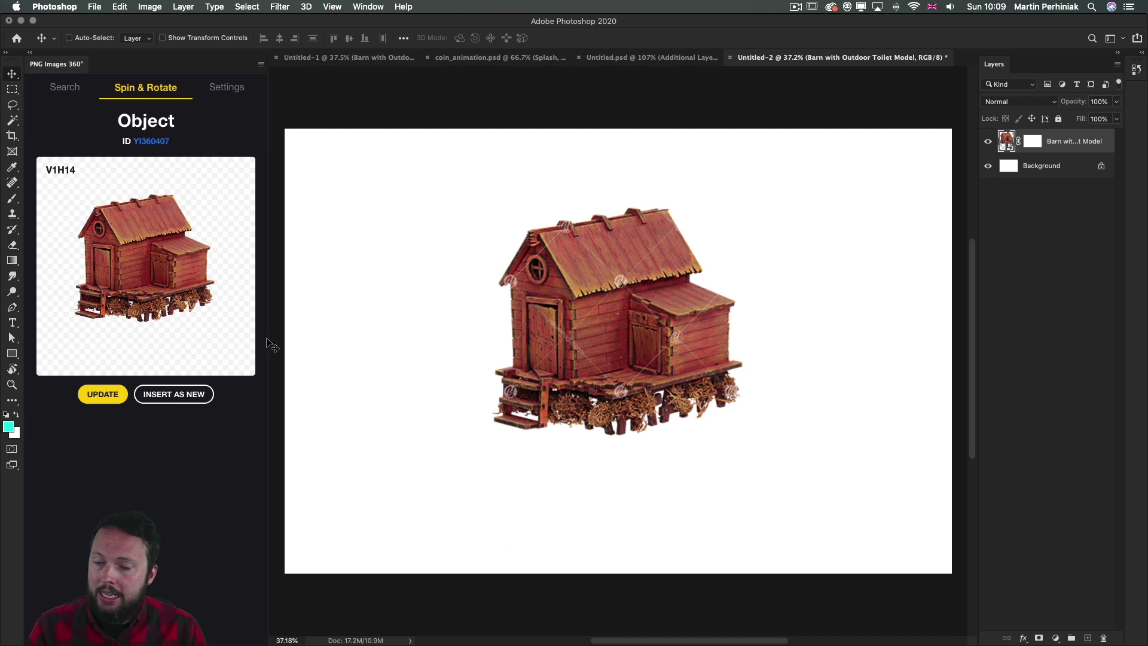
- Turn the barn to view V1H2 and update the placed image with it
drag(106, 276, 138, 280)
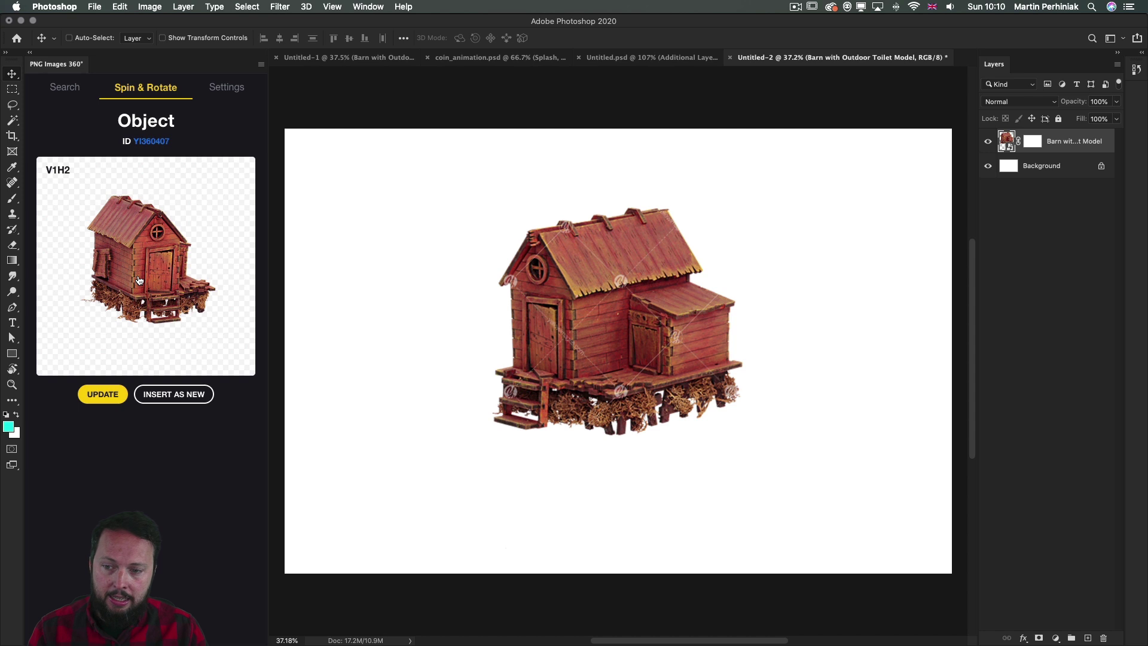
click(100, 394)
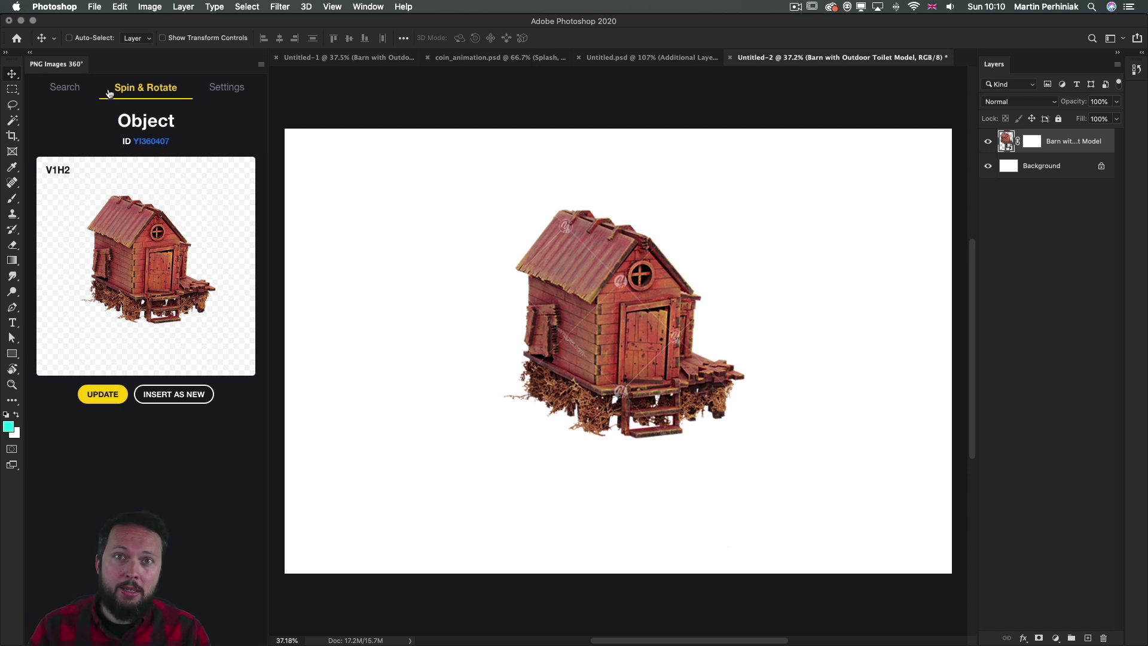
- Find the fern leaf in the PNG Images 360° search, turn it to view V1H3 and insert it into the document
click(63, 89)
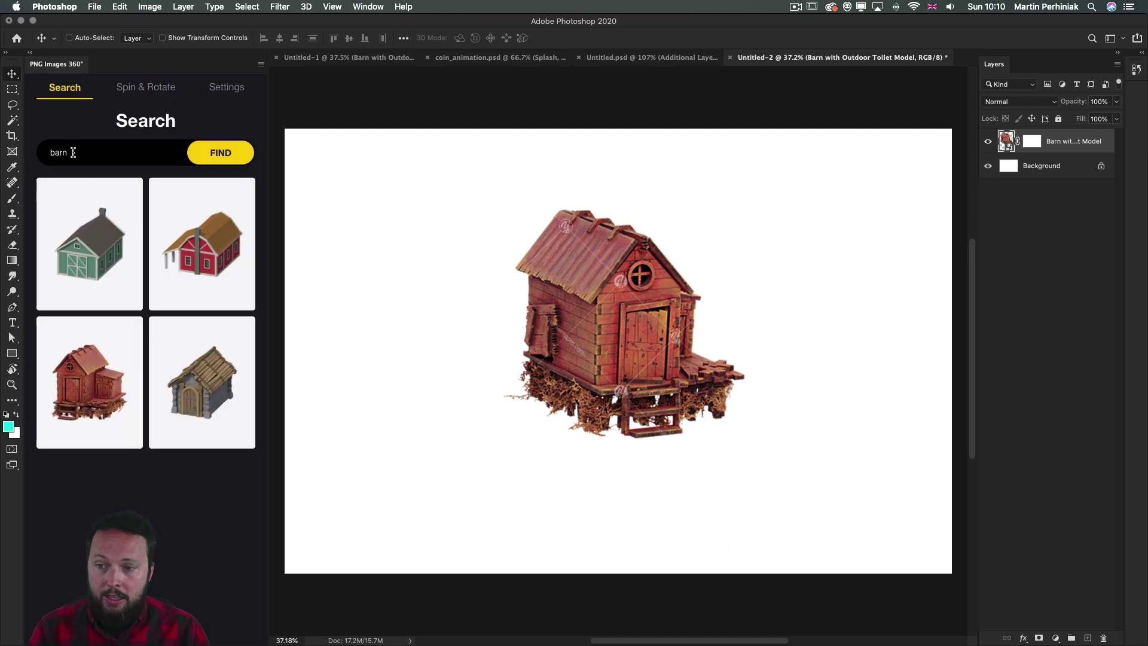
drag(71, 151, 43, 148)
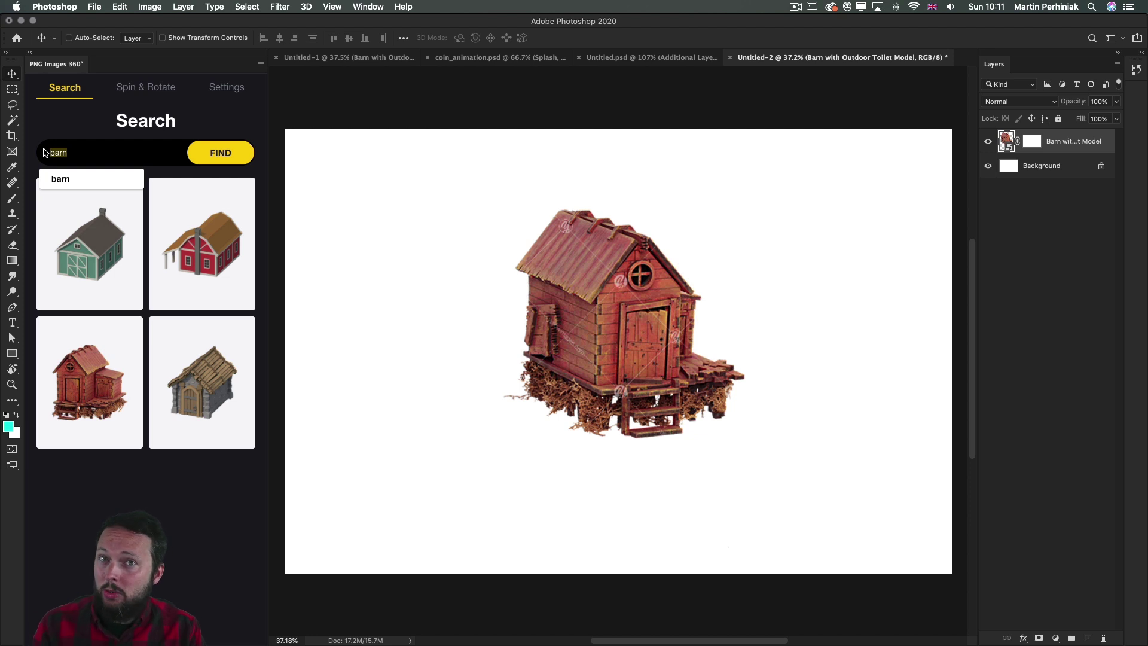
key(r)
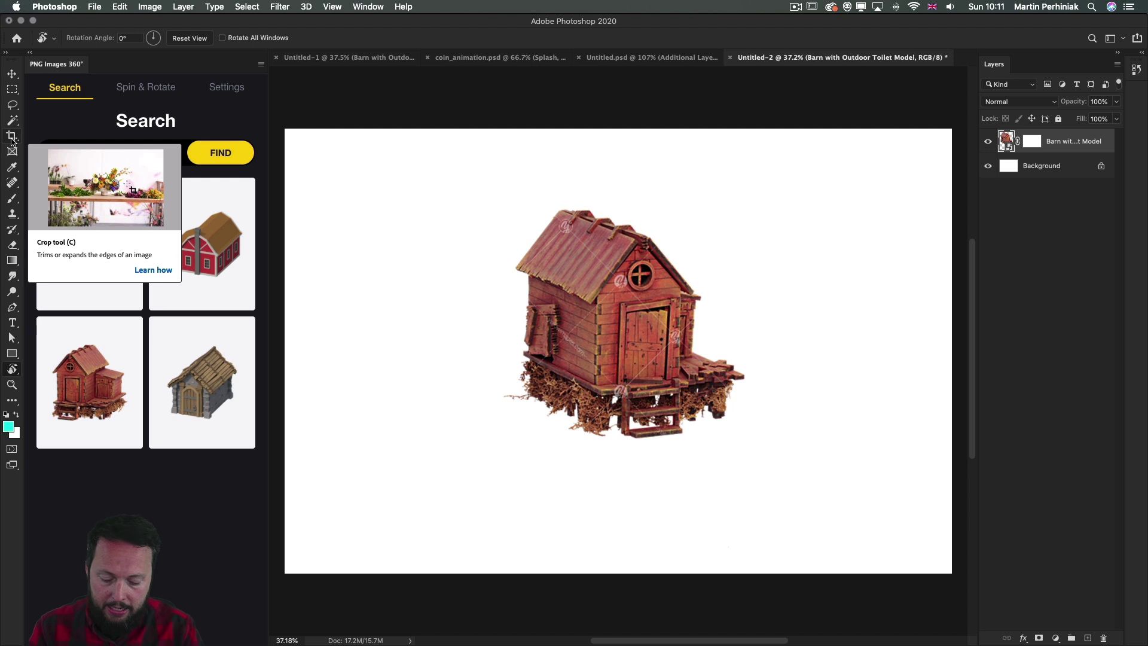
click(87, 261)
drag(86, 261, 179, 275)
click(146, 395)
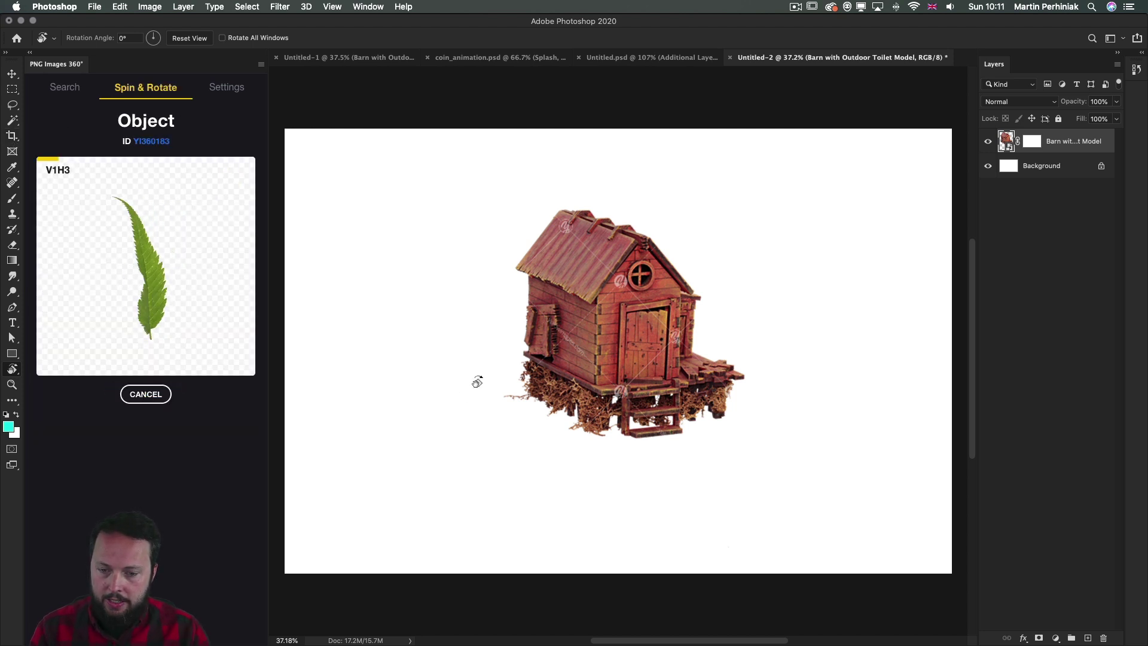
- Enlarge the inserted fern leaf and move it to the left of the barn
key(super+t)
drag(631, 318, 701, 220)
key(Return)
drag(645, 336, 457, 320)
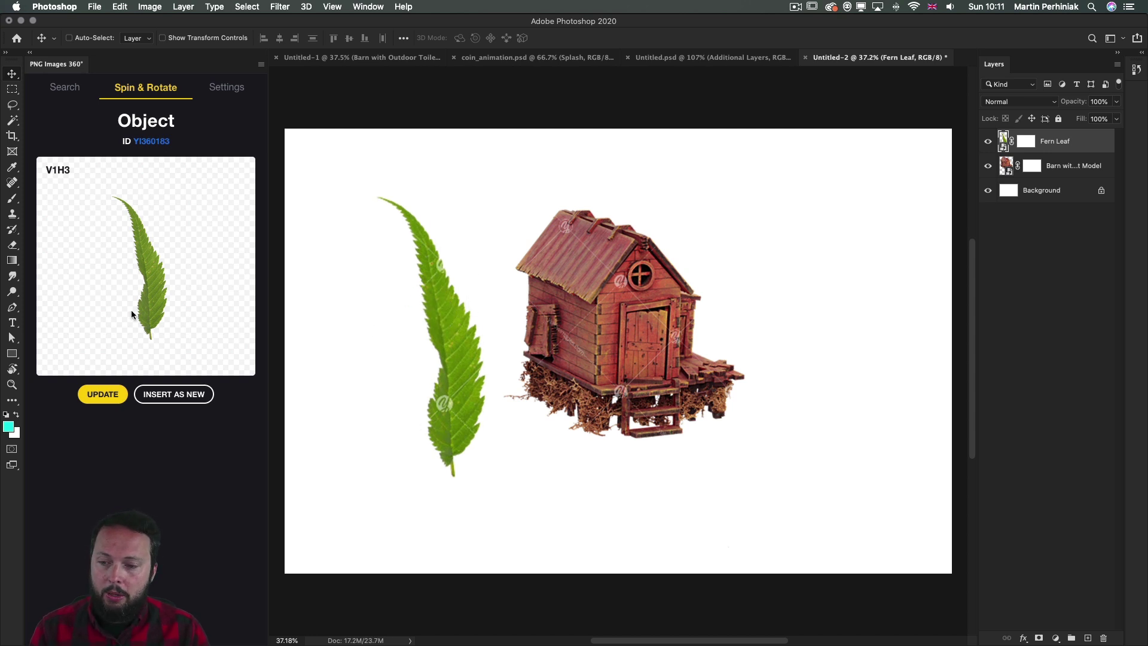
- Turn the fern leaf and update the placed image, first with view V1H15 and again with view V4H10
drag(157, 296, 120, 267)
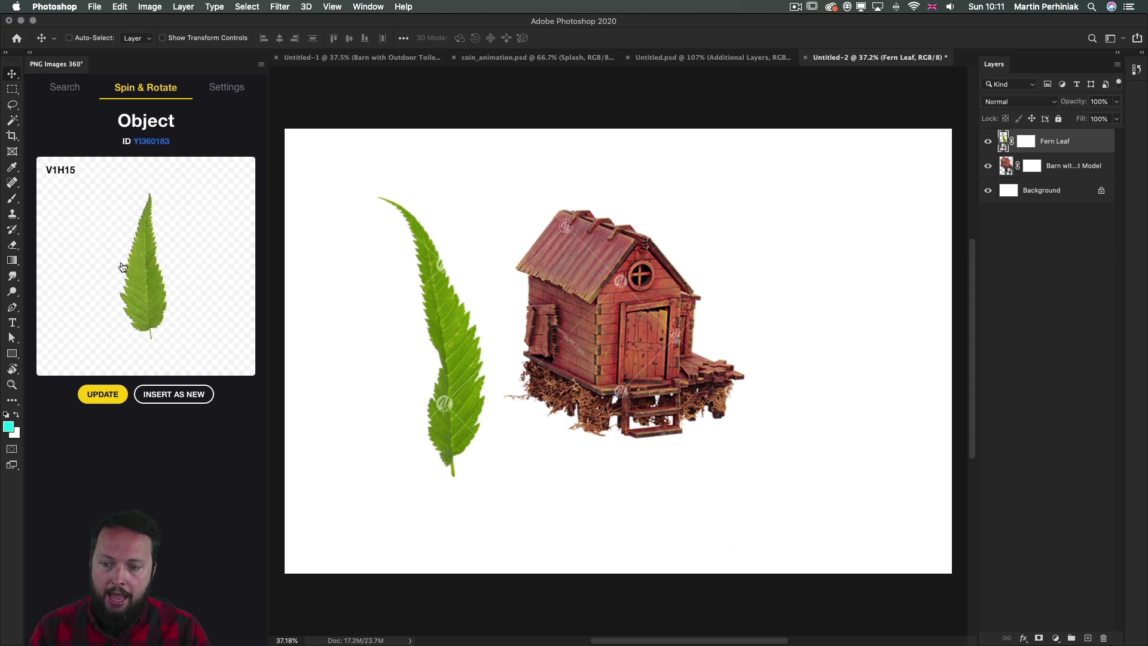
click(100, 397)
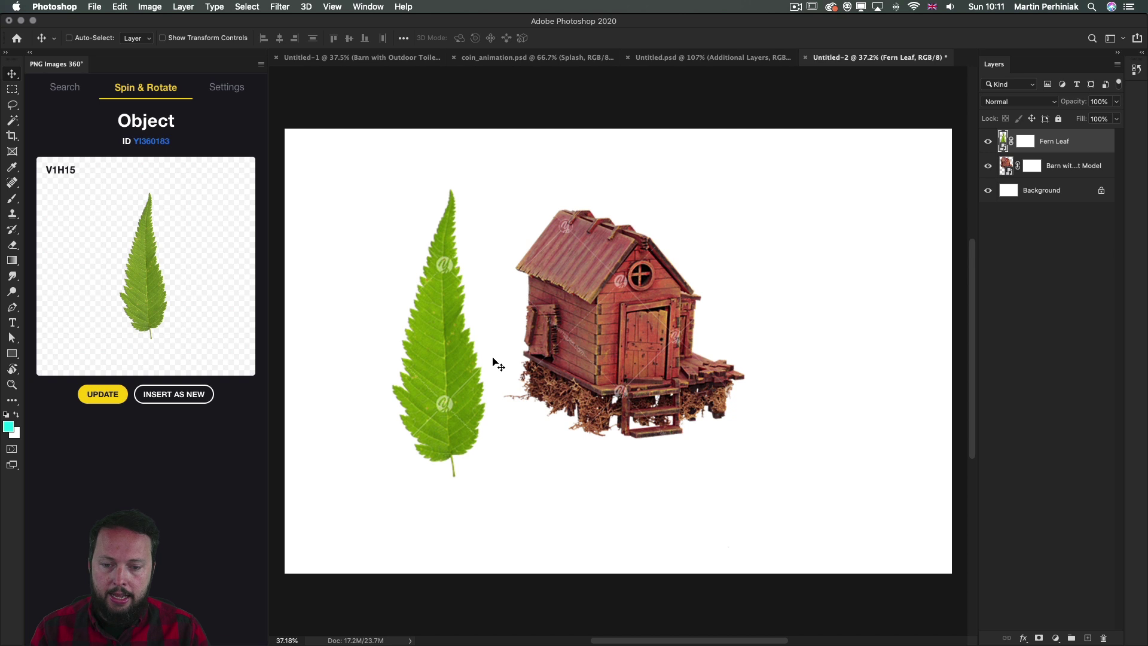
drag(151, 323, 176, 293)
click(104, 394)
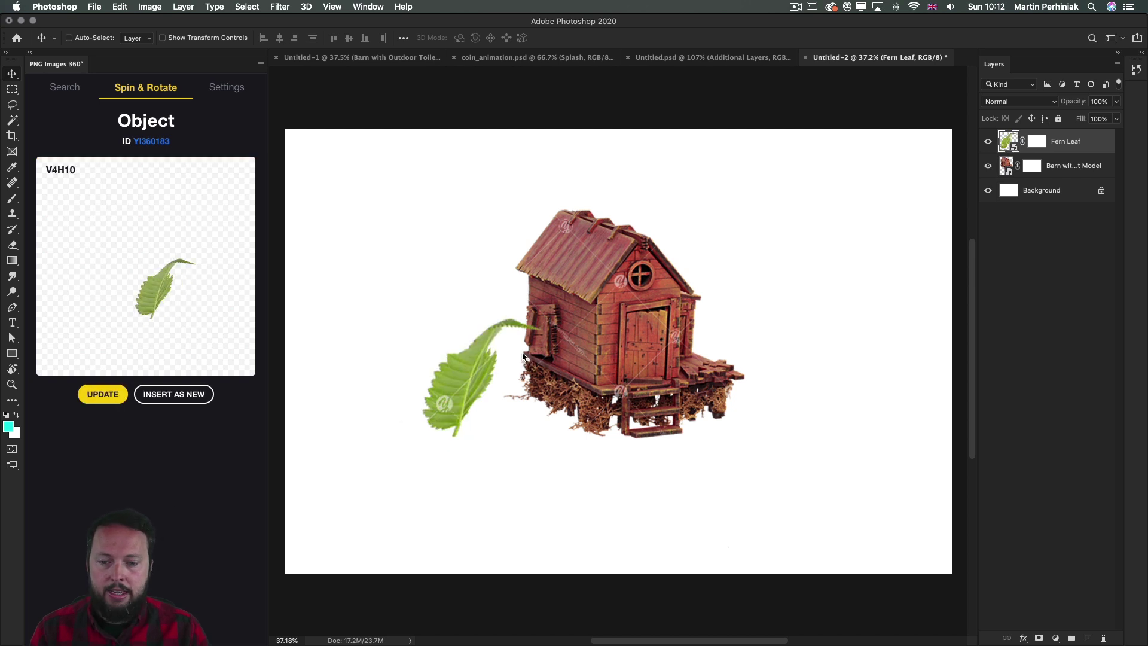
- Reposition the fern leaf in the empty space close to the barn's left side
drag(522, 356, 402, 365)
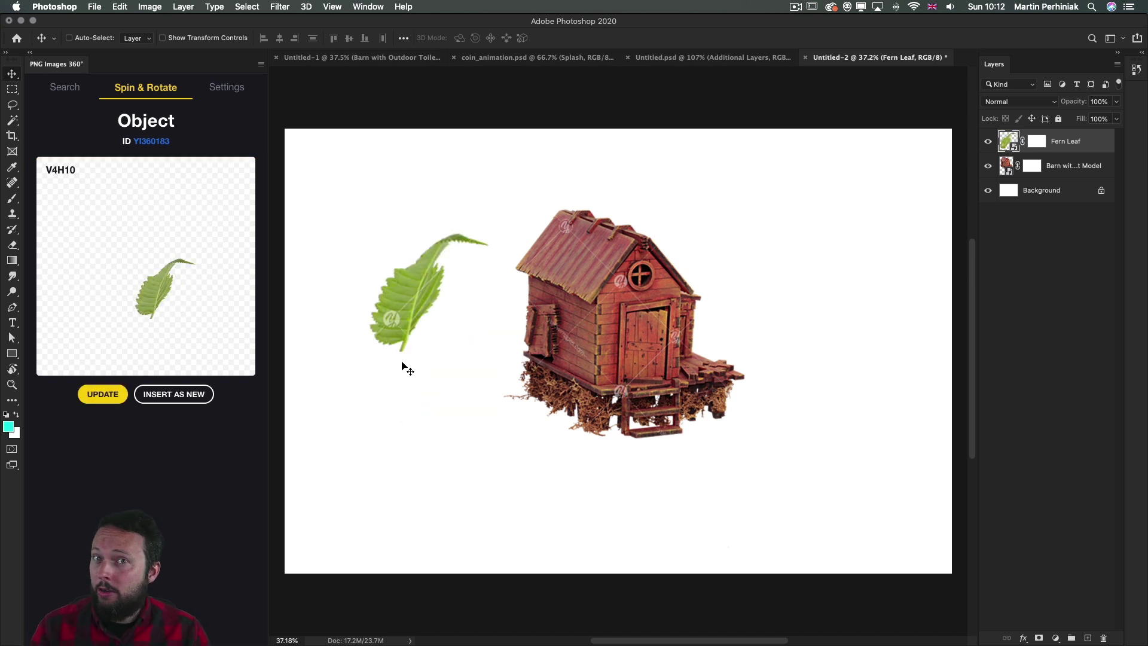
drag(421, 282, 444, 326)
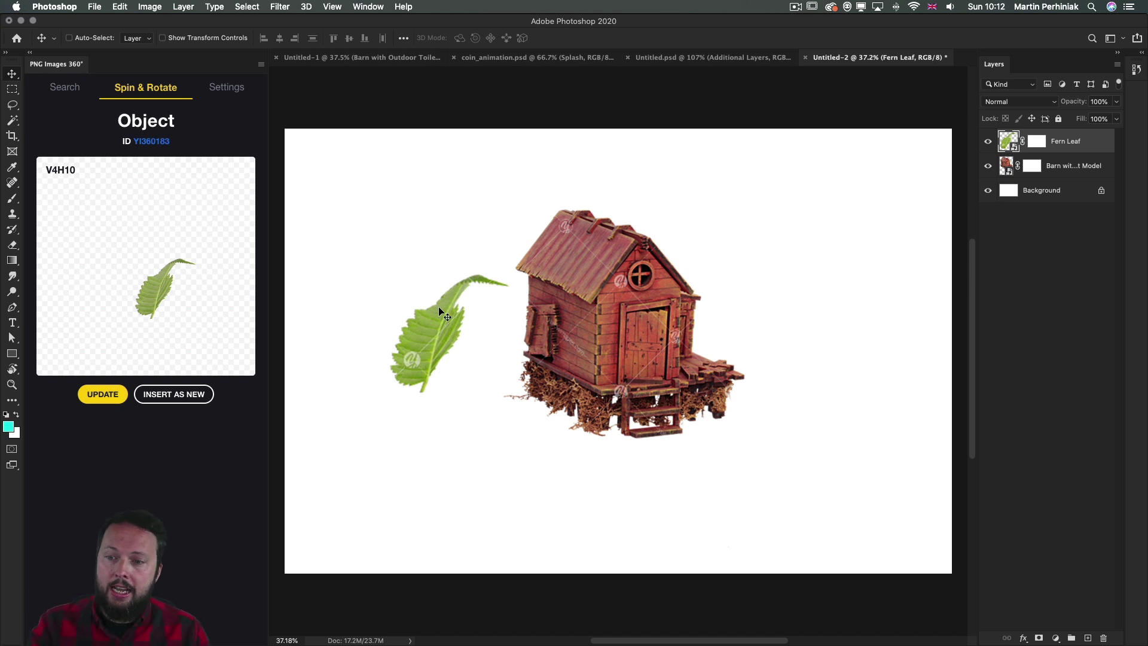
- Add licenses for the watermarked objects to the cart and remove the watermarks from the document
click(226, 88)
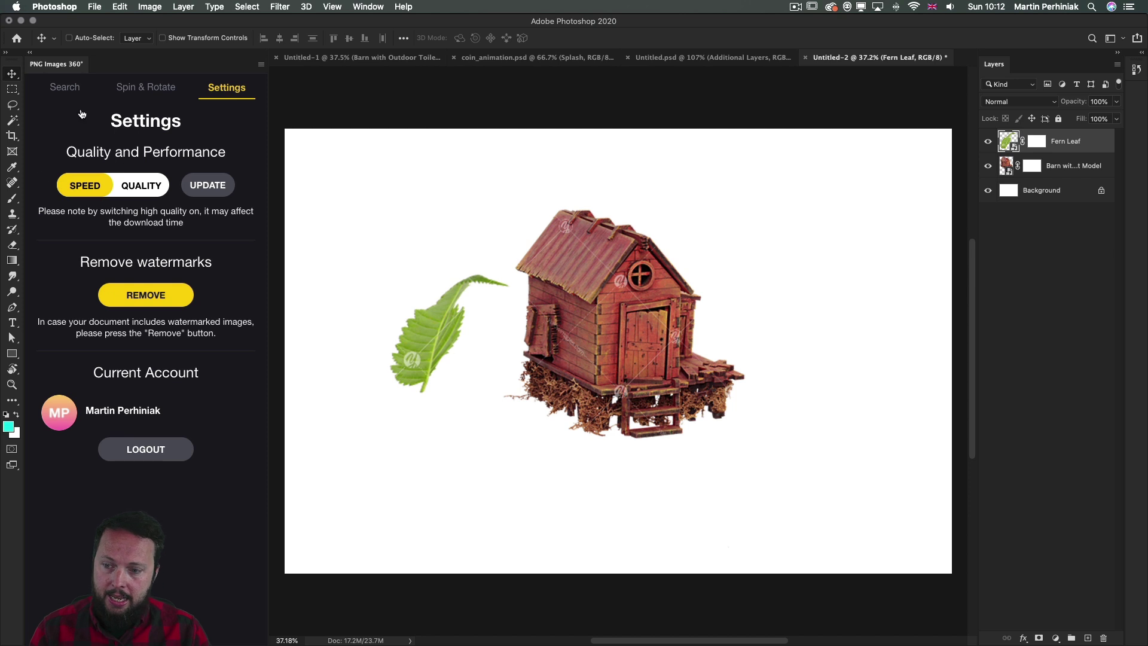
click(143, 297)
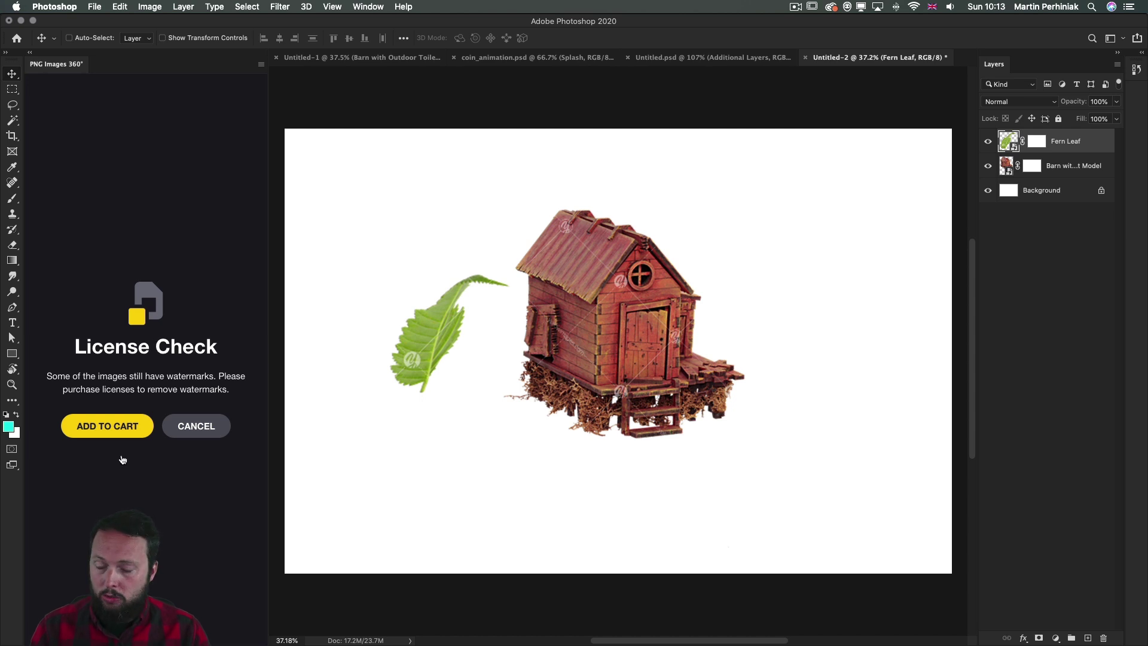
click(103, 432)
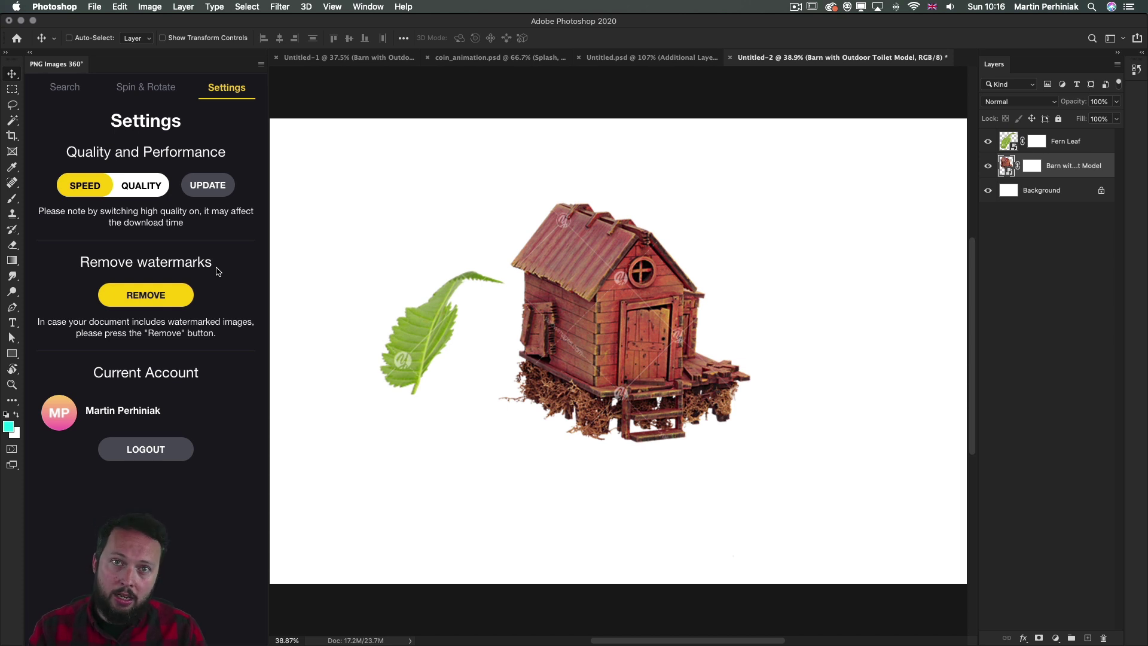
click(163, 294)
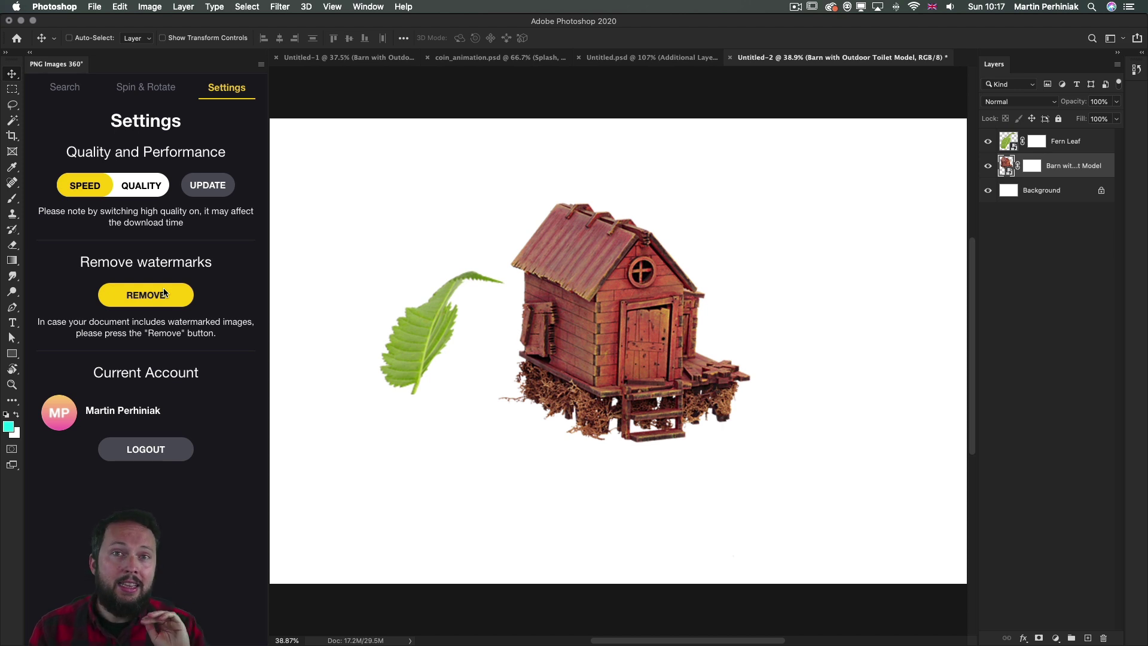
- Enlarge the fern leaf to roughly twice its size and move it so it overlaps the barn's left side
click(414, 309)
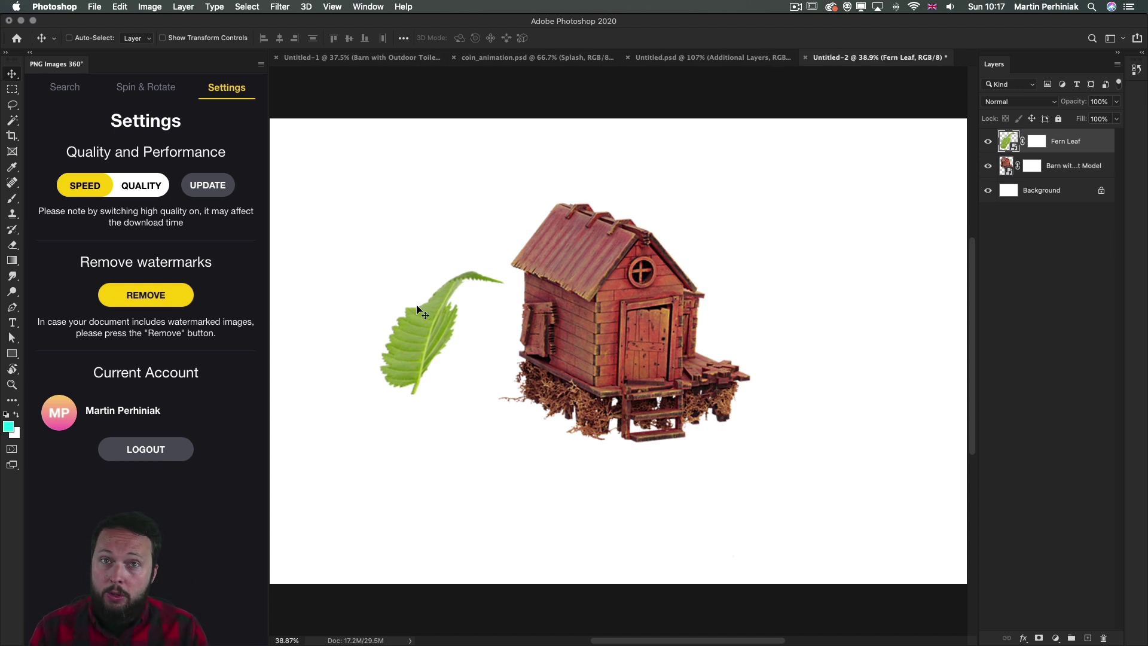
key(super+t)
drag(507, 270, 593, 184)
key(Return)
drag(395, 311, 457, 303)
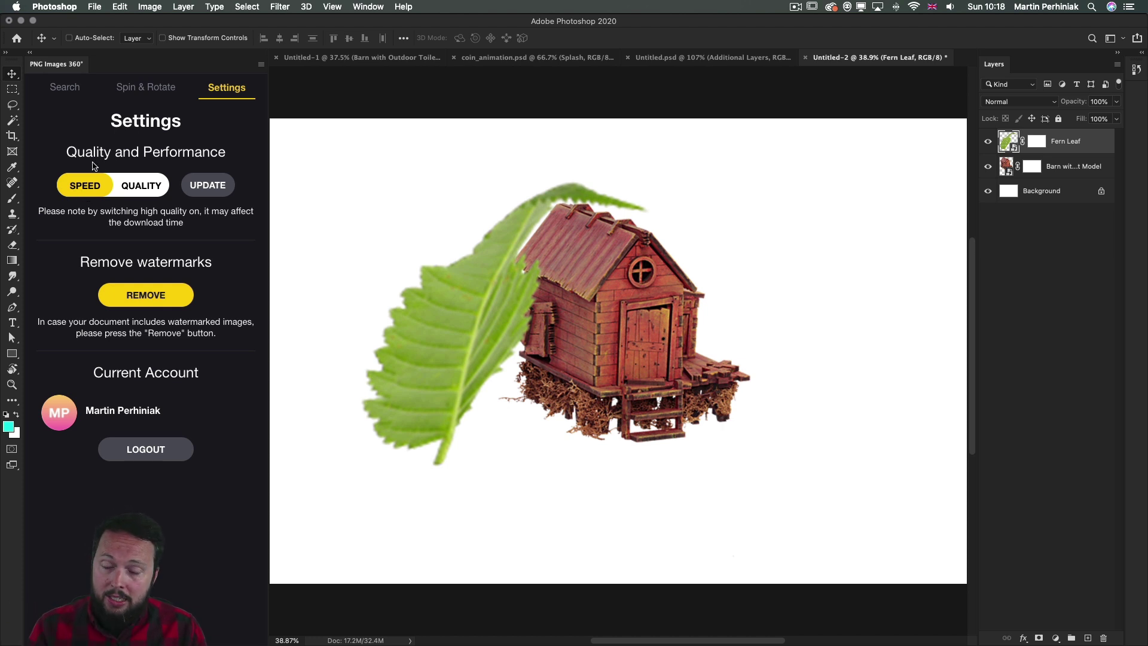
- Switch the plugin from Speed to Quality and update the placed images in high quality
click(138, 188)
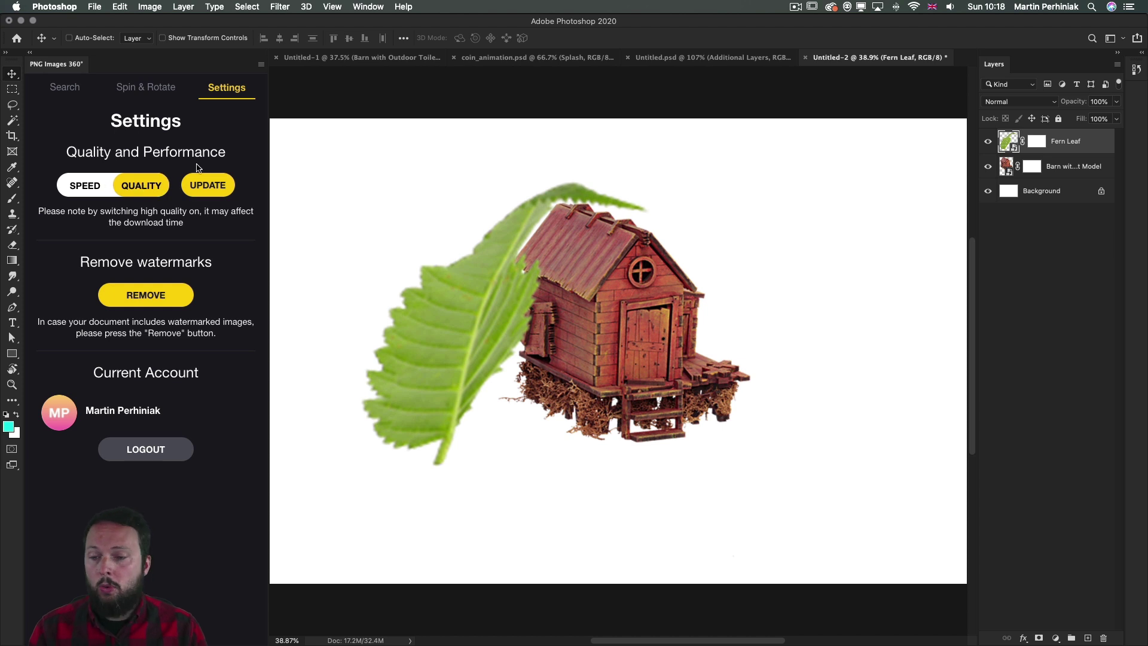
click(226, 191)
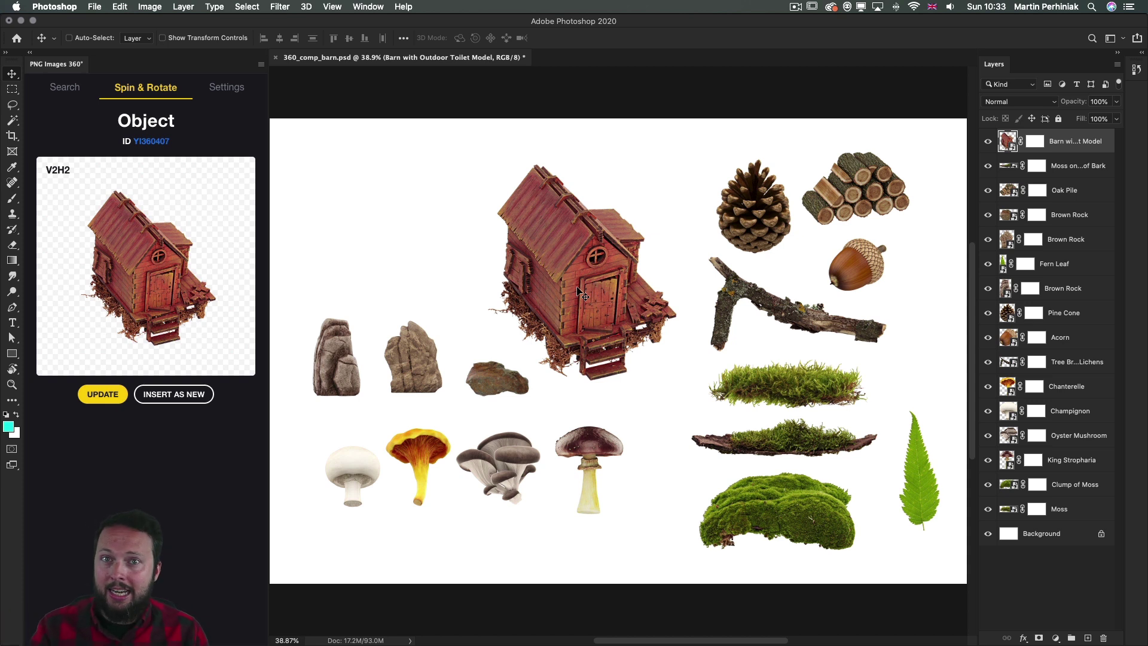
- Select the Oak Pile, Pine Cone, Clump of Moss and other object layers in turn to preview each rotatable object
click(1093, 196)
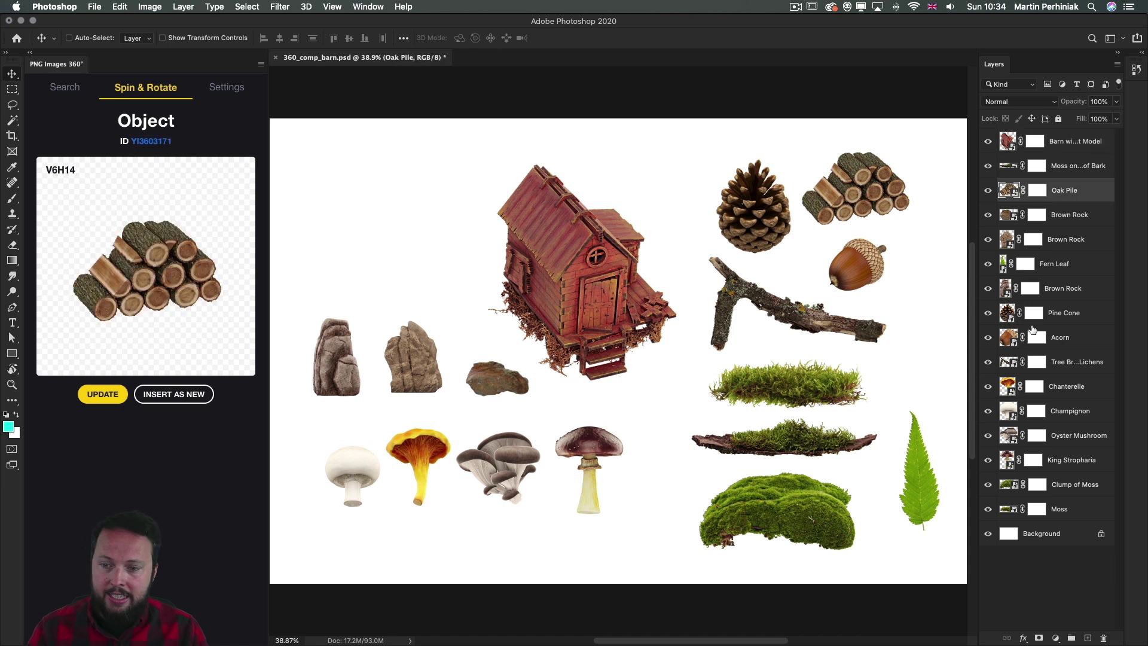
click(1061, 293)
click(1061, 317)
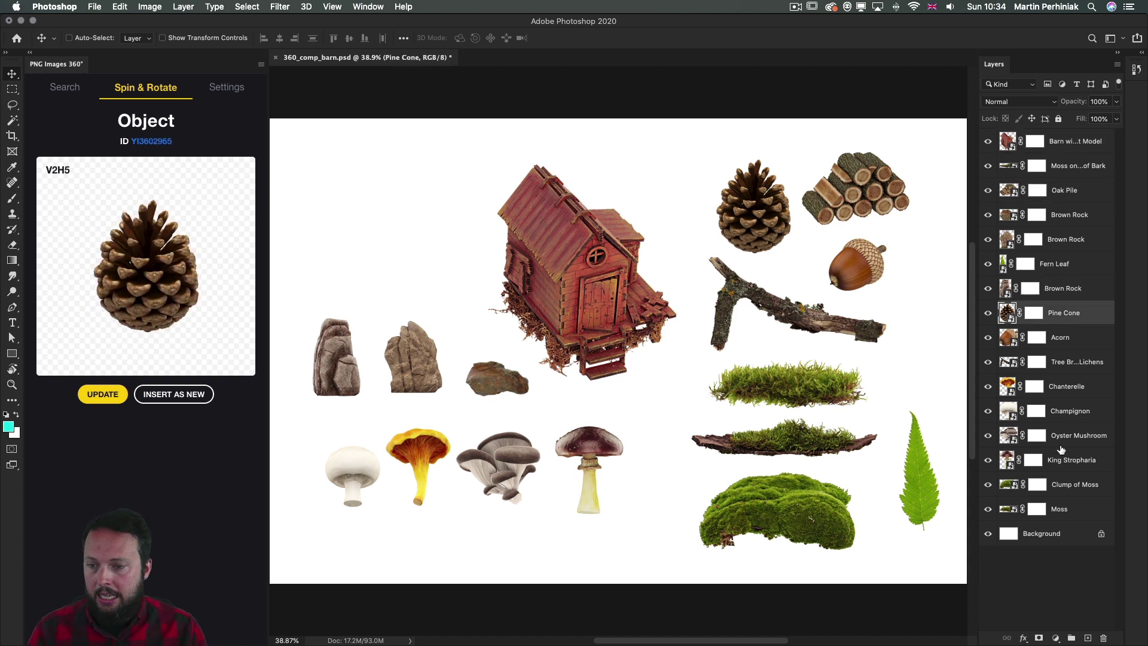
click(1065, 446)
click(1067, 481)
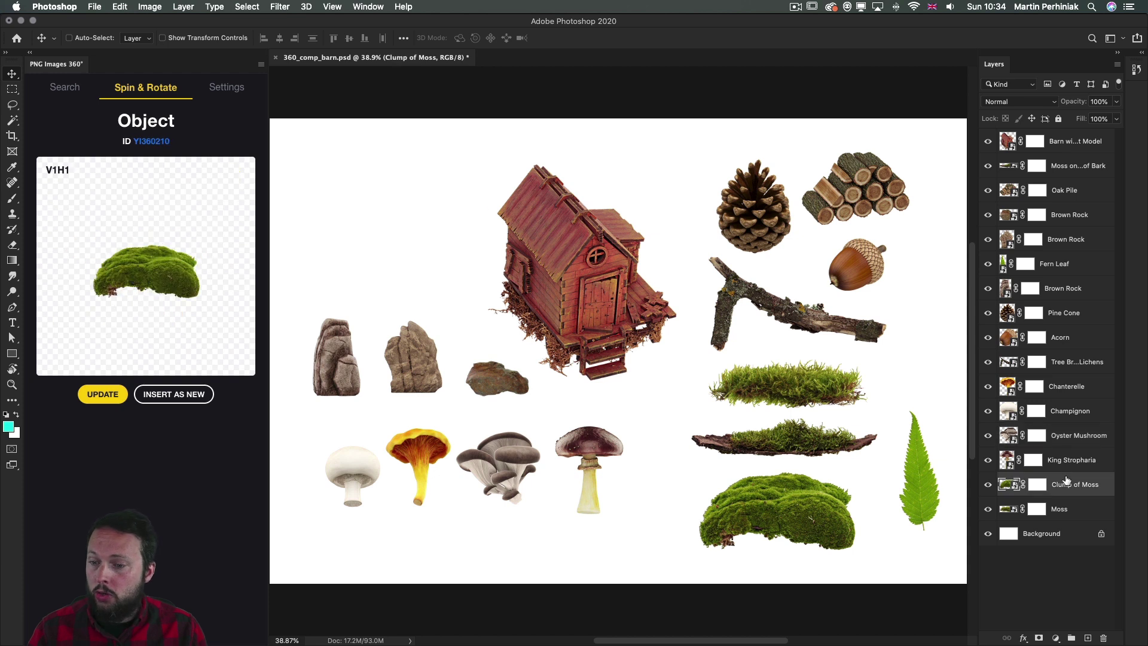
- Turn the acorn to view V3H4 and update the placed image
click(1068, 337)
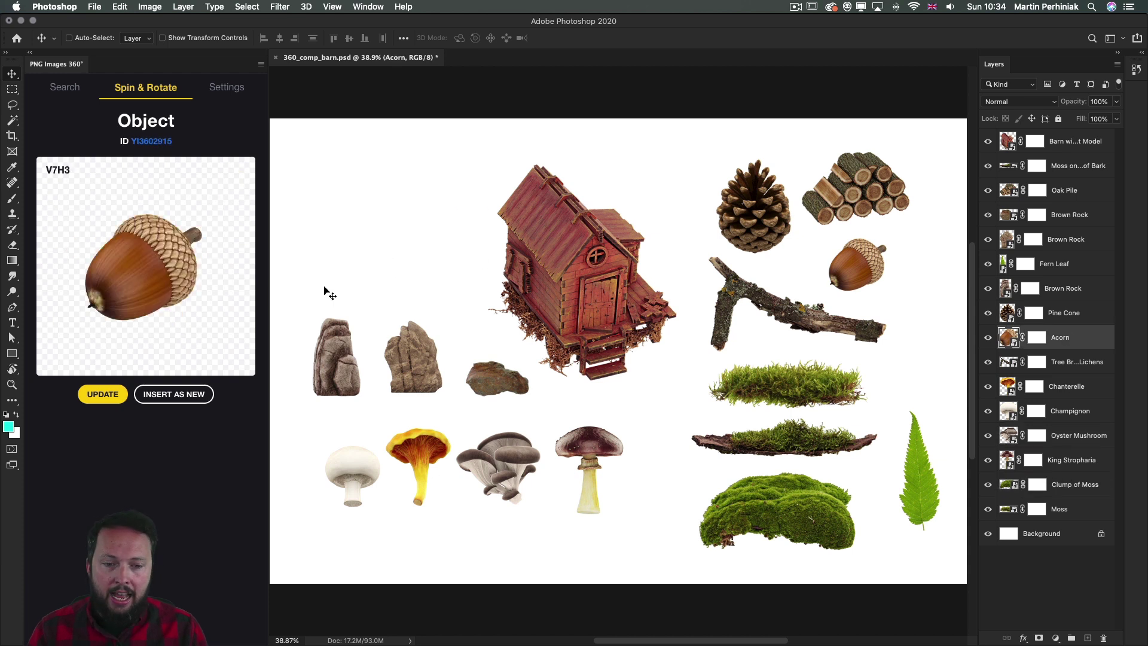
drag(177, 267, 128, 208)
drag(141, 252, 174, 291)
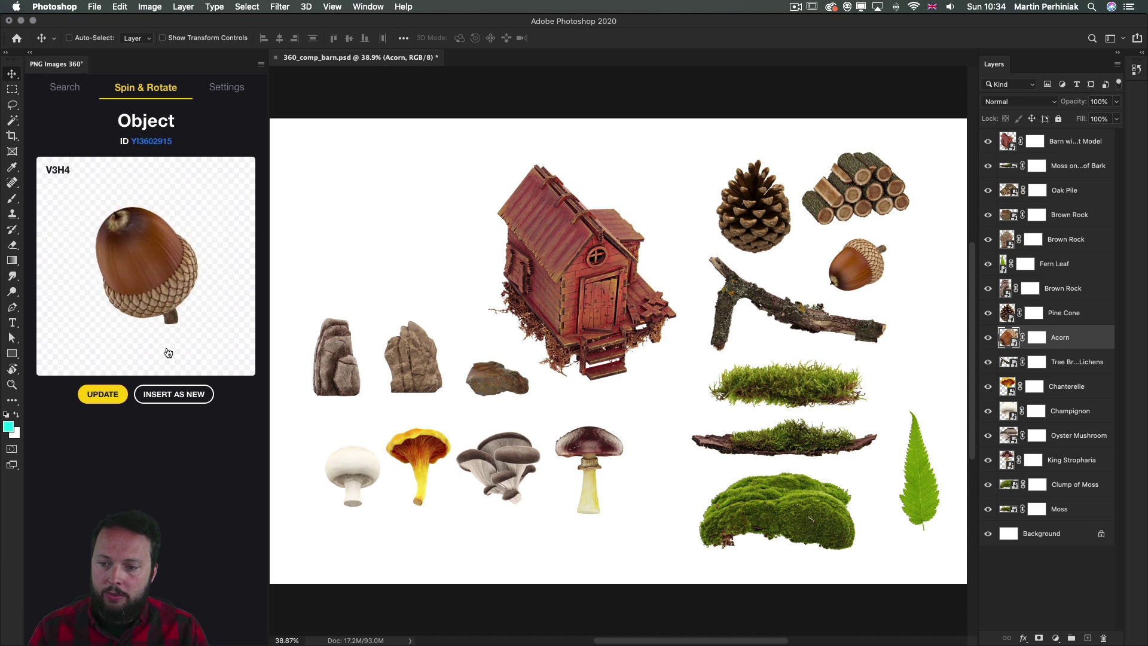
click(99, 396)
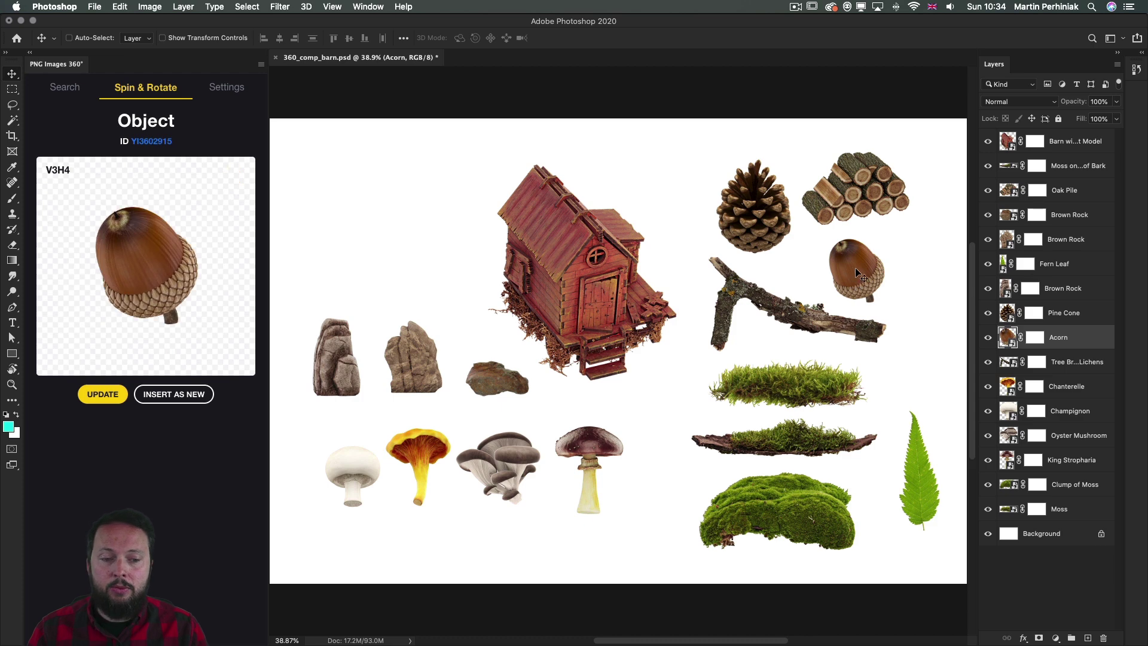
- Bring the Moss layer to the front and scale it up to about 324%
key(ctrl+shift+])
key(ctrl+t)
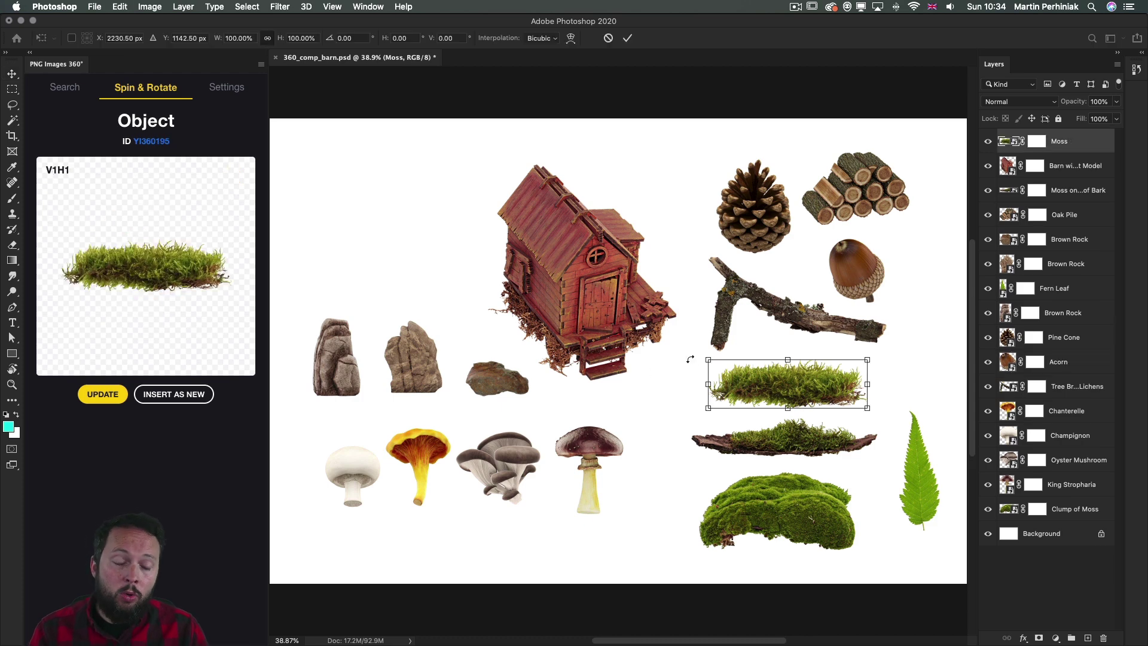
drag(707, 360, 371, 186)
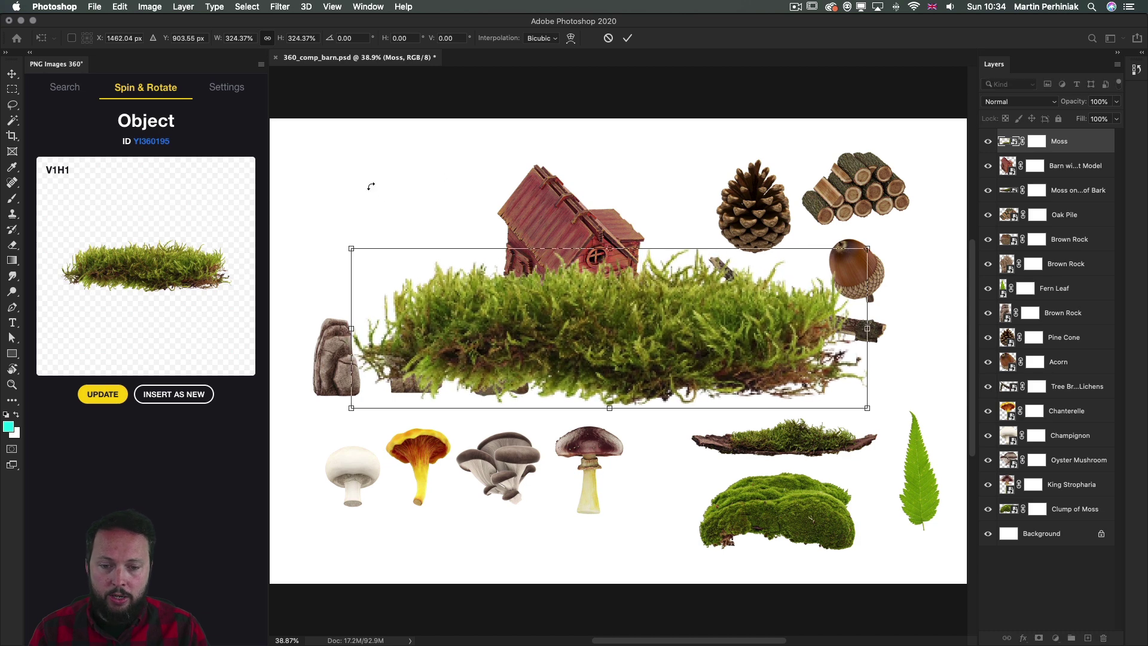
key(Return)
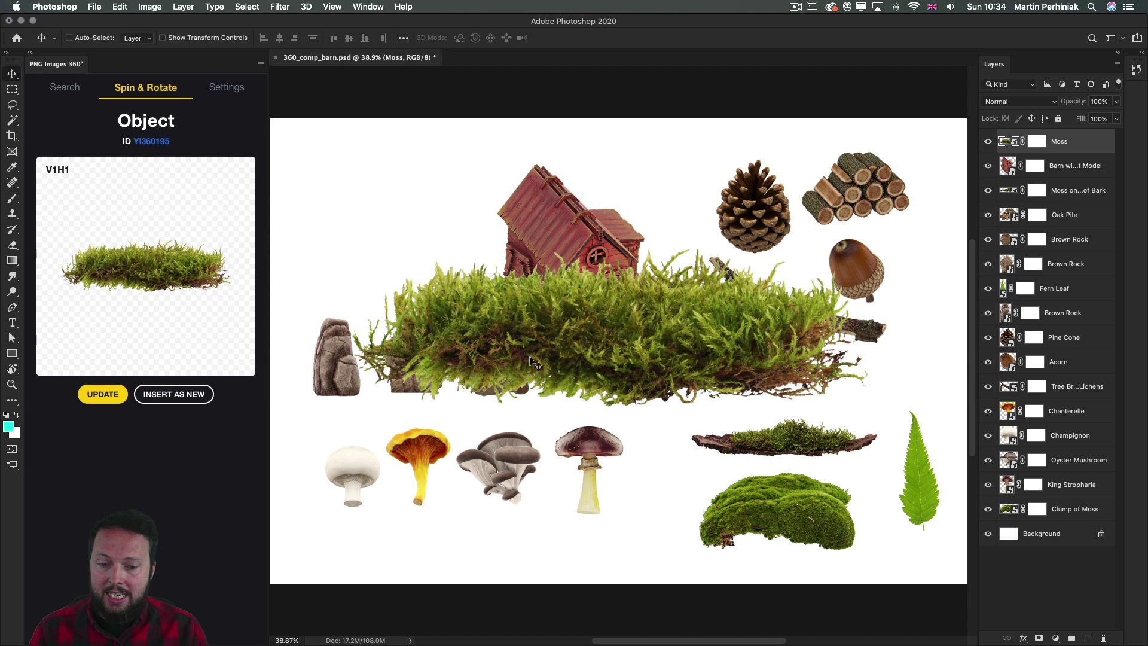
- Turn the moss to view V4H14 and update the placed image
drag(196, 273, 169, 315)
click(104, 395)
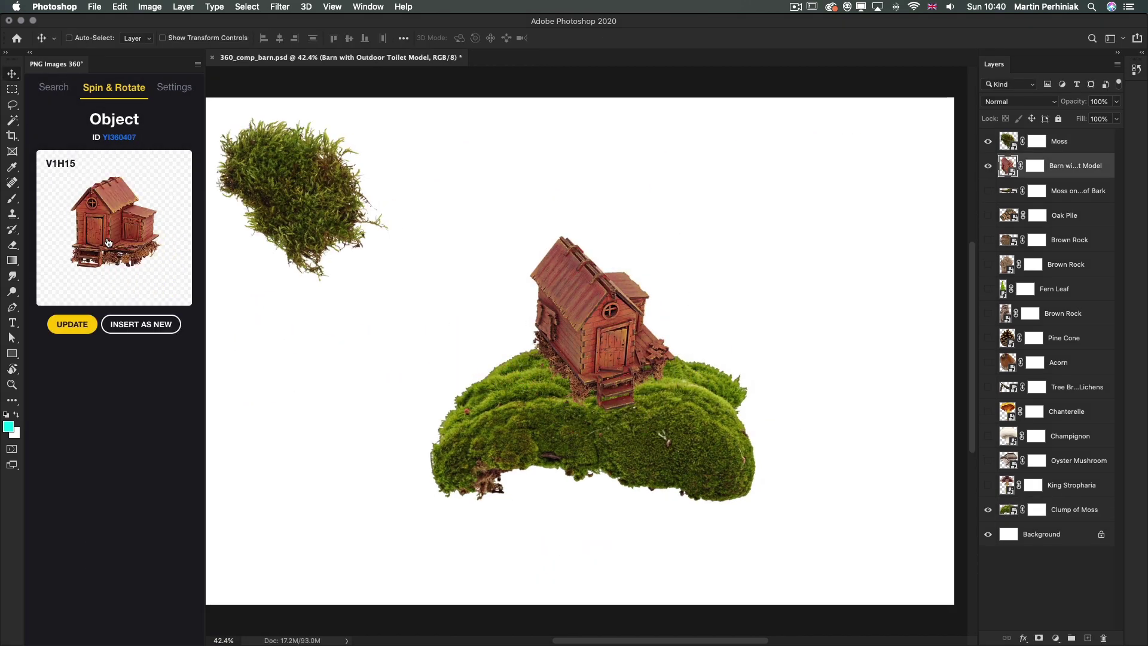
- Update the barn with view V1H15 and place the moss behind the barn, below the Clump of Moss layer
click(71, 324)
drag(301, 197, 514, 335)
drag(1059, 141, 1059, 521)
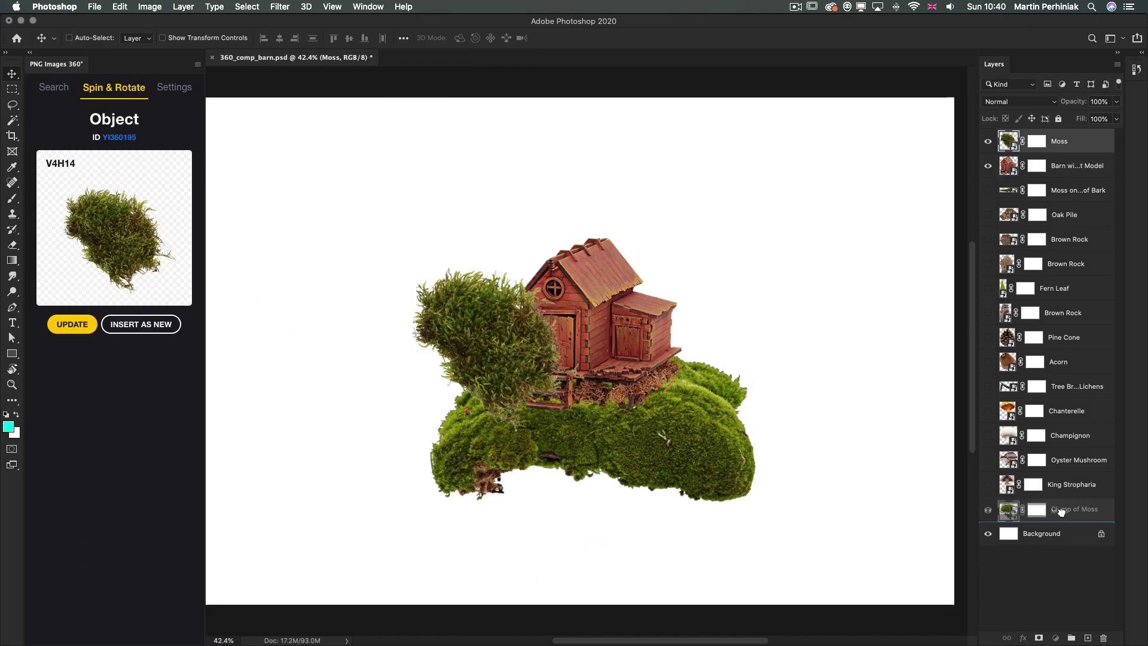
click(71, 324)
drag(697, 266, 760, 270)
- Show the King Stropharia mushroom, update it with a turned view and place it tall behind the barn
click(987, 460)
click(1070, 460)
drag(542, 478, 544, 197)
drag(110, 204, 139, 205)
click(72, 324)
drag(657, 174, 602, 225)
- Show the oyster mushroom, update it with a turned view and place it at the left of the moss clump, behind it
click(988, 435)
click(1070, 435)
drag(110, 203, 139, 205)
click(72, 324)
drag(430, 359, 486, 398)
key(super+bracketleft)
key(super+bracketleft)
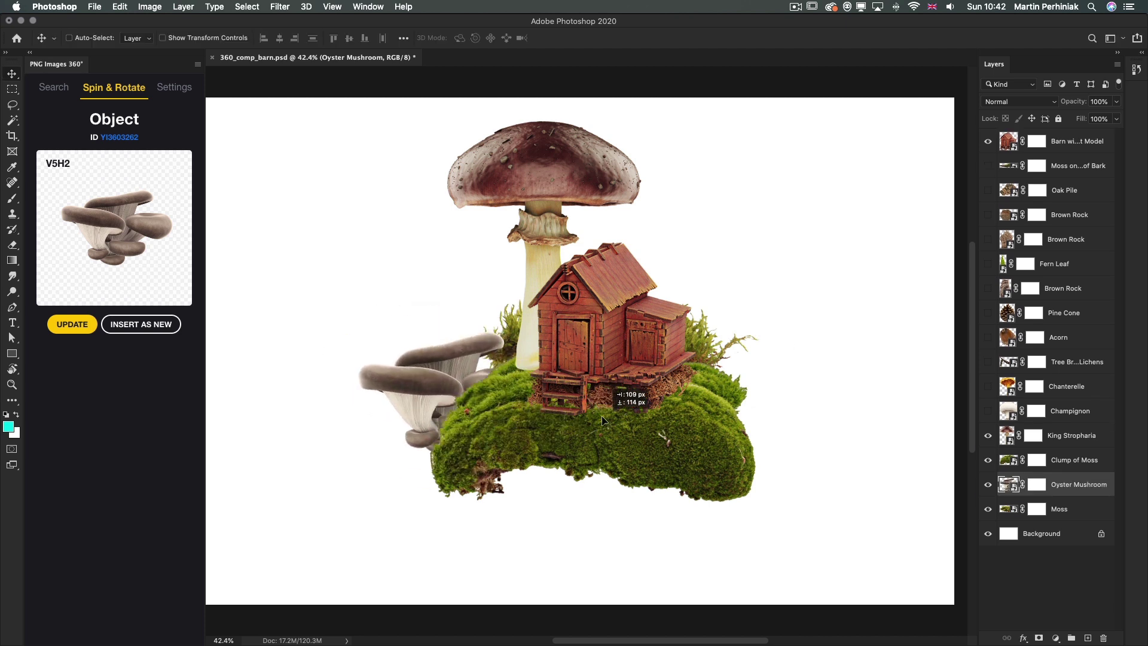
- Show the oak pile, bring it to the front and update it with a turned view on the barn's porch
click(987, 190)
click(1070, 190)
drag(861, 156, 664, 401)
key(super+shift+bracketright)
drag(110, 203, 139, 205)
click(72, 324)
drag(664, 401, 633, 364)
- Show the moss on the piece of bark, move it beside the clump's lower right edge and update it with a turned view
click(988, 190)
click(1071, 190)
drag(567, 508, 783, 466)
drag(110, 204, 139, 205)
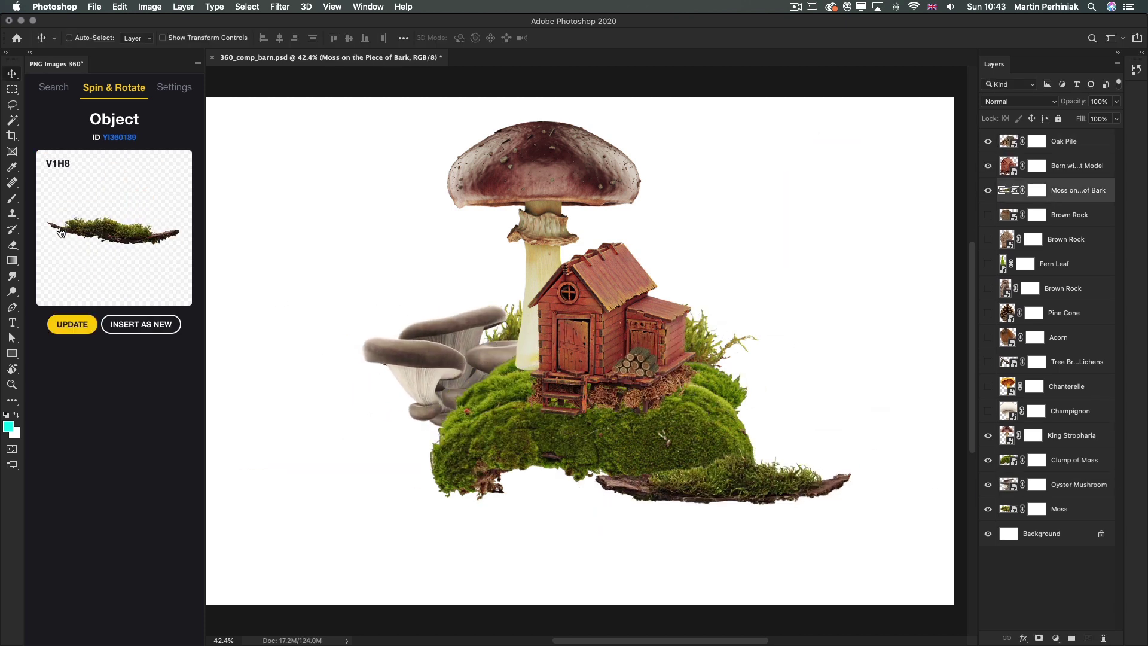
click(72, 324)
- Send the mossy bark to the back, update it with view V2H1 and center it below the moss clump
key(super+shift+bracketleft)
drag(748, 478, 556, 538)
drag(89, 266, 118, 267)
click(72, 324)
drag(556, 538, 613, 541)
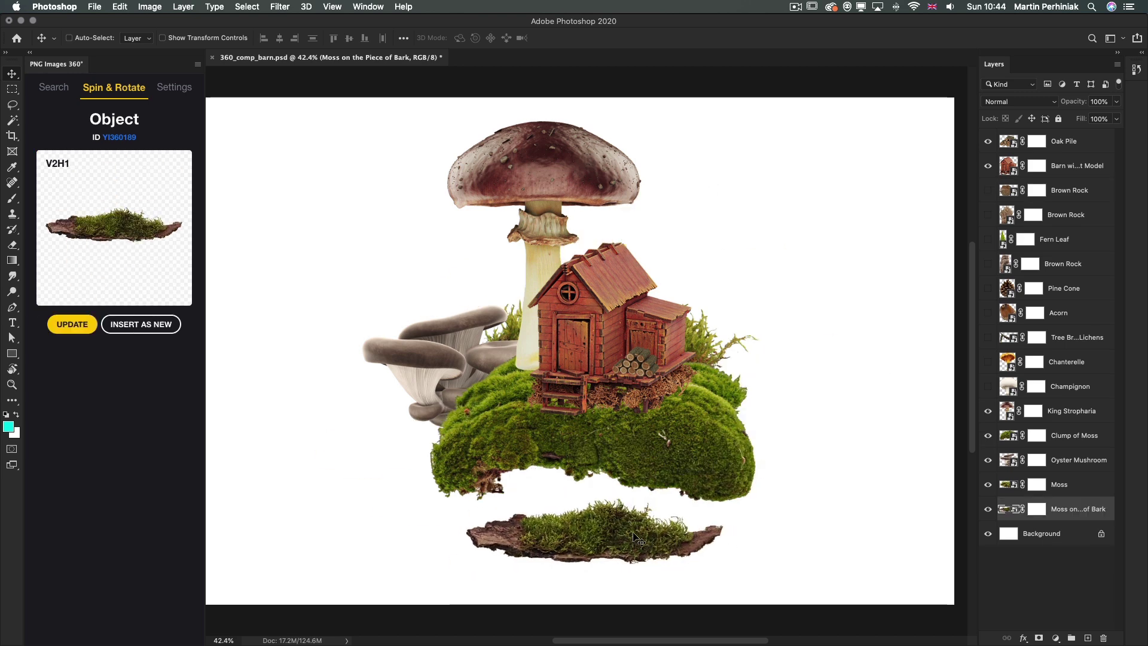
- Show the champignon, bring it to the front and turn it to view V5H9
click(988, 387)
click(1070, 387)
key(super+shift+bracketright)
drag(155, 224, 129, 224)
- Enlarge the mossy bark in front of the moss clump and bend the champignon's stem with Puppet Warp
drag(723, 376, 806, 458)
key(super+shift+bracketright)
key(super+t)
drag(770, 399, 739, 419)
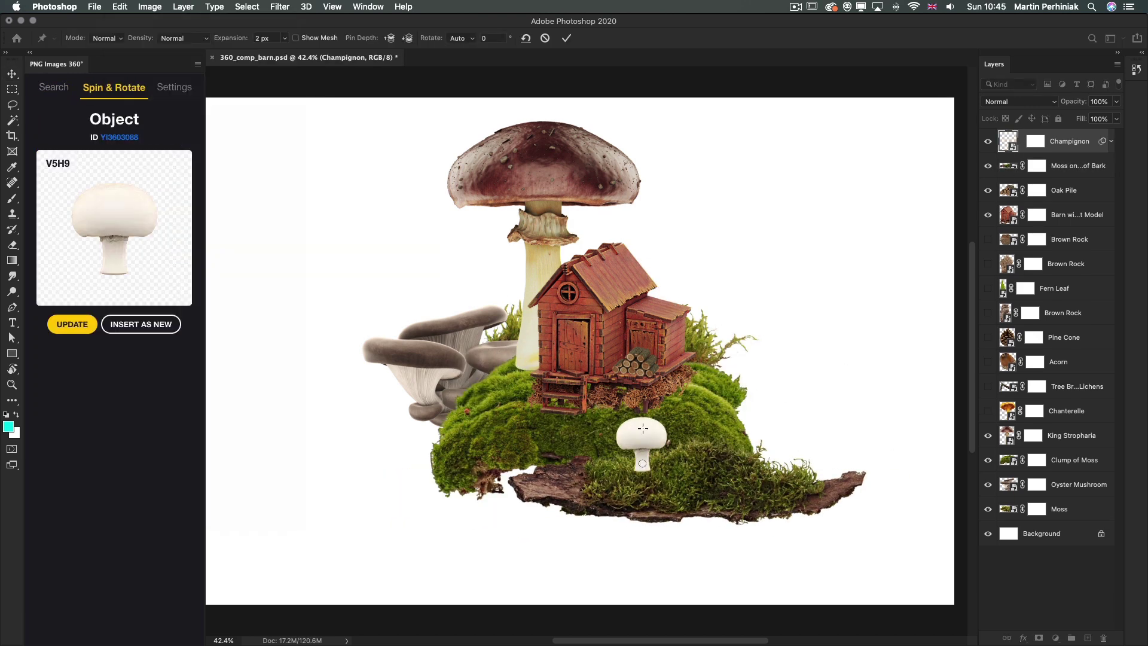
click(72, 324)
- Show the flat brown rock, send it to the back and place it under the moss clump's lower left
click(1065, 292)
click(987, 292)
key(super+shift+bracketleft)
drag(487, 493, 482, 456)
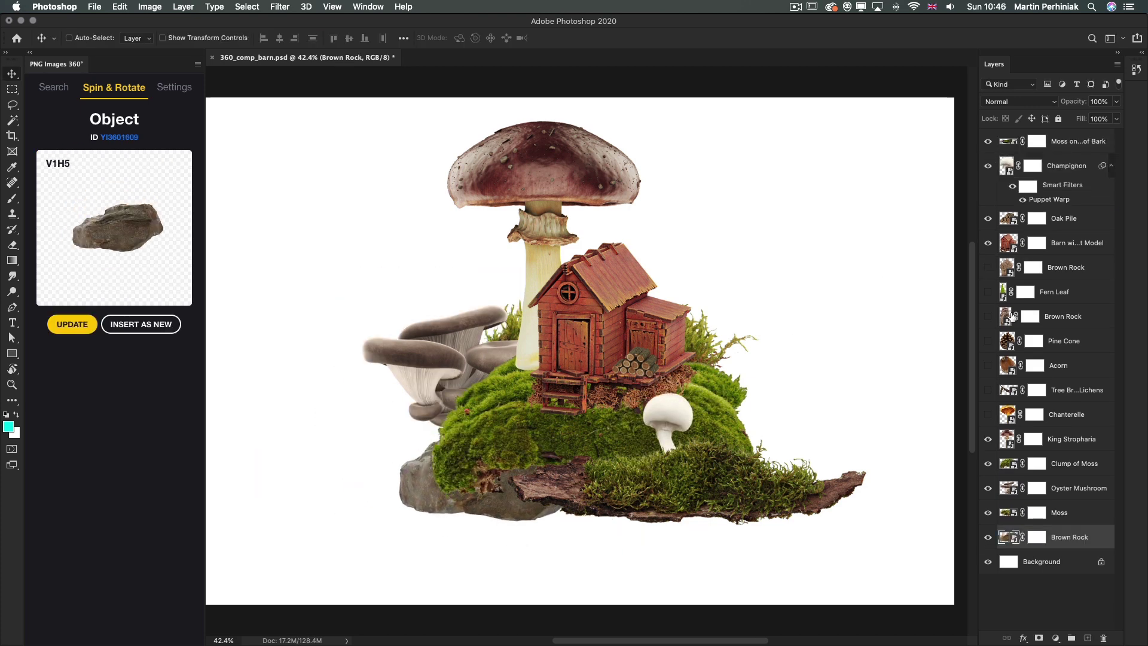
- Show the chanterelle at the barn's right and insert a second chanterelle from a turned view beside it
click(987, 414)
click(1066, 414)
drag(590, 427, 738, 401)
drag(132, 187, 155, 190)
click(141, 324)
mouse_move(802, 325)
mouse_down()
mouse_move(792, 263)
mouse_move(811, 330)
mouse_up()
key(Return)
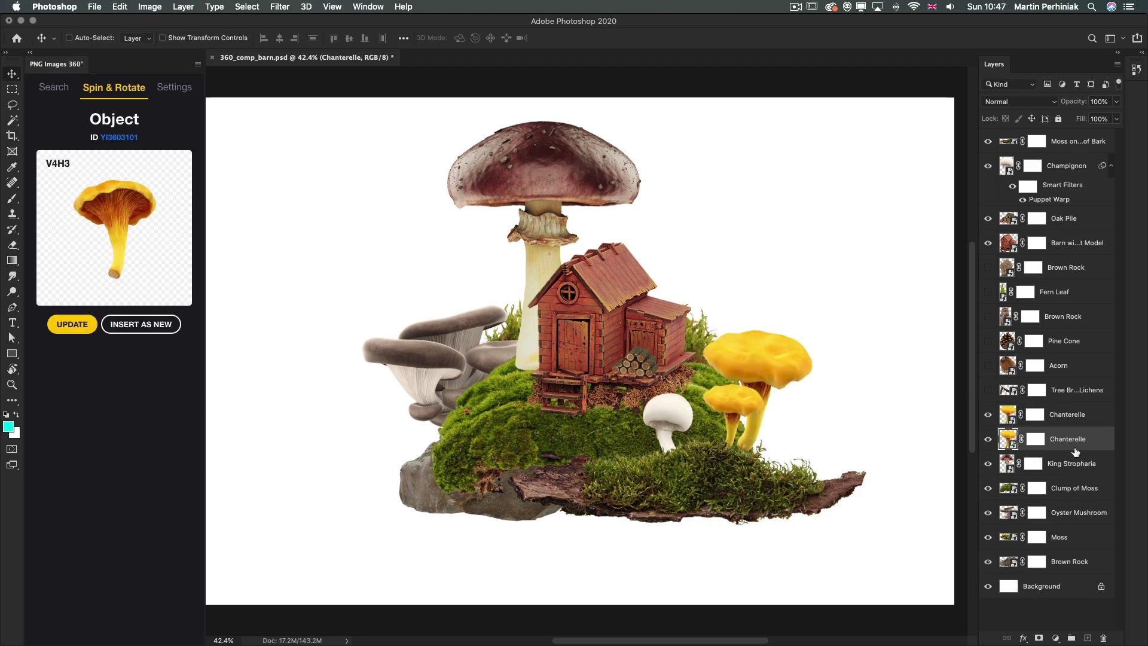
- Move one chanterelle to the left of the barn and send it behind the clump of moss
key(Delete)
click(1066, 441)
drag(753, 389, 495, 330)
key(super+bracketleft)
key(super+bracketleft)
- Show the tree branch at the back under the moss clump's left side, moving the brown rock left and the mossy bark down
click(988, 390)
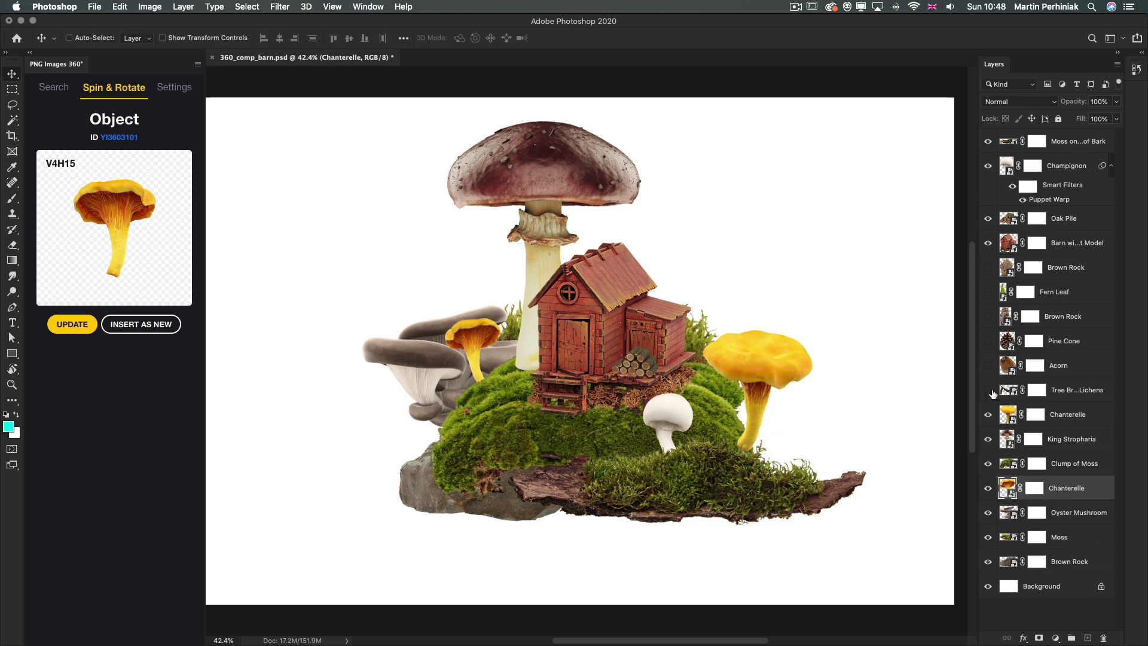
click(1070, 389)
click(69, 38)
key(Return)
drag(477, 511, 344, 463)
drag(688, 502, 598, 568)
drag(759, 239, 486, 461)
key(super+shift+bracketleft)
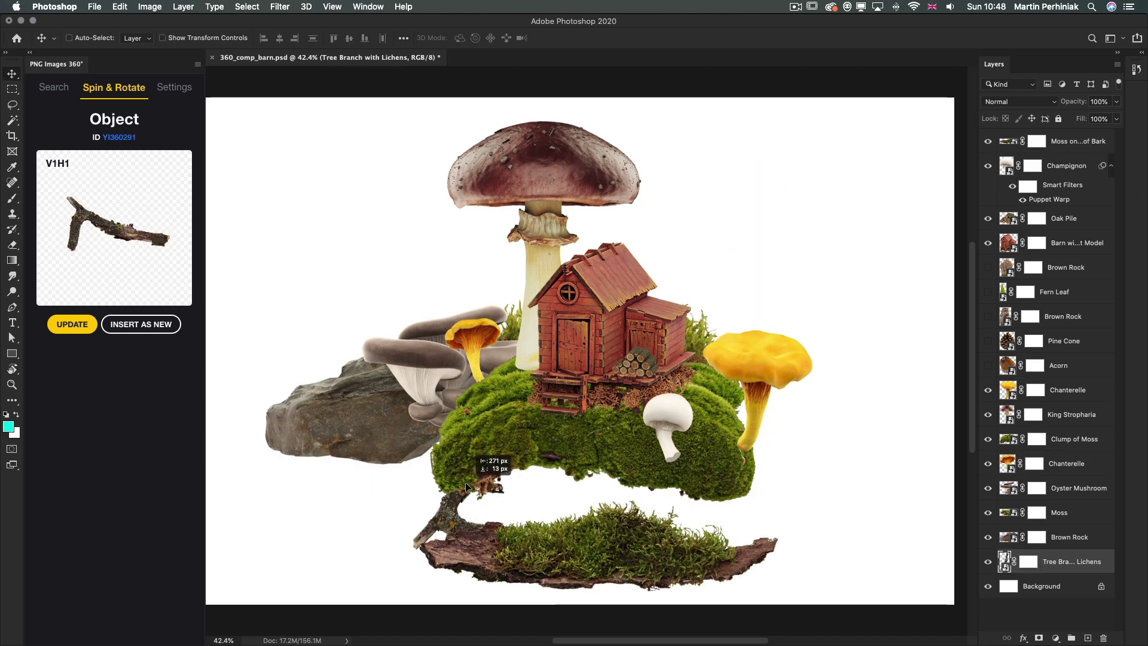
- Duplicate the tree branch twice, transforming and spacing the copies as supporting legs beneath the moss clump
key(super+j)
key(super+t)
drag(723, 544, 835, 468)
key(Return)
key(super+bracketright)
key(super+bracketright)
key(super+bracketright)
key(super+j)
drag(502, 502, 547, 508)
- Move the brown rock to the right and the champignon up onto the moss beside the barn, in front
drag(335, 418, 747, 490)
super+click(667, 425)
key(super+shift+bracketleft)
key(super+bracketright)
key(super+bracketright)
drag(666, 424, 708, 398)
key(super+shift+bracketright)
- Duplicate the central branch leg and shift the copy right, and send the mossy bark two levels back
super+click(550, 494)
key(super+j)
drag(550, 493, 607, 494)
super+click(651, 541)
key(super+bracketleft)
key(super+bracketleft)
- Bring the brown rock to the front and shrink it on the left end of the mossy bark
drag(697, 514, 478, 535)
key(super+shift+bracketright)
key(super+t)
drag(574, 487, 522, 510)
key(Return)
- Show the pine cone and place it between the small chanterelle and the barn
click(1063, 341)
click(987, 340)
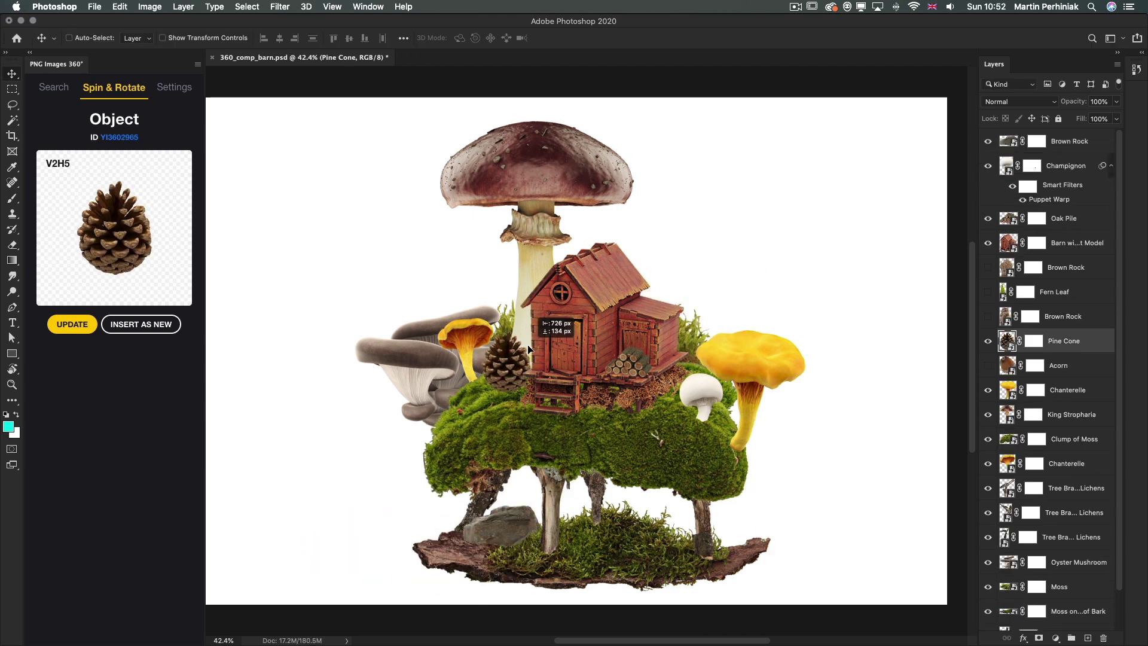
- Show the fern leaf and place it at the back, rising behind the barn's right side
click(988, 295)
click(1054, 291)
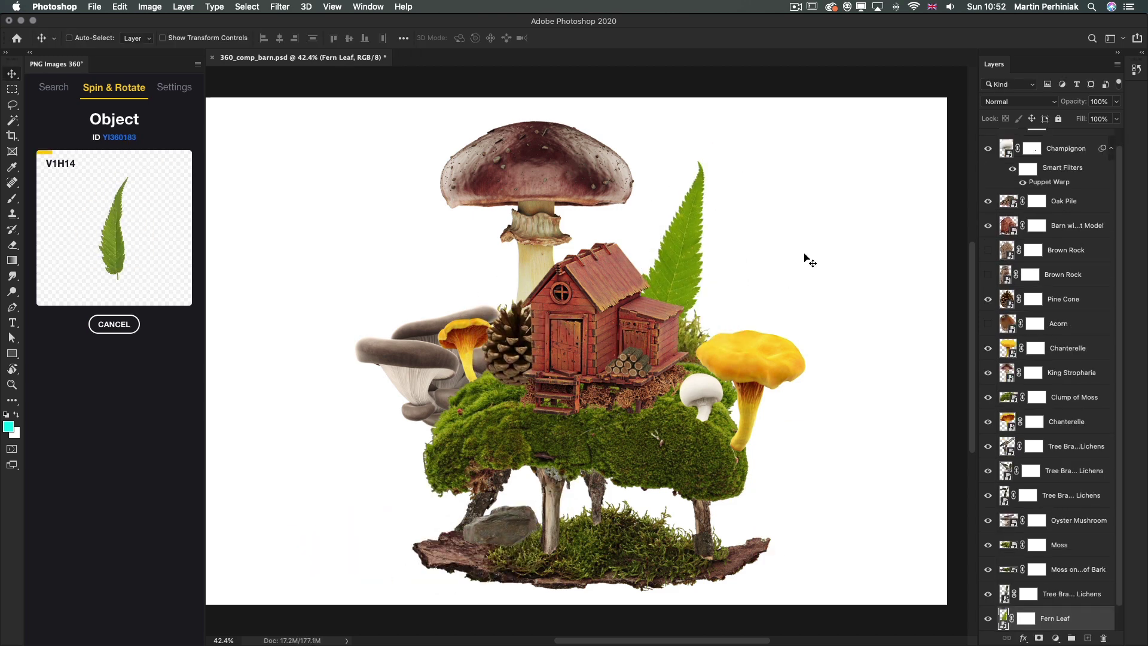
drag(743, 249, 712, 223)
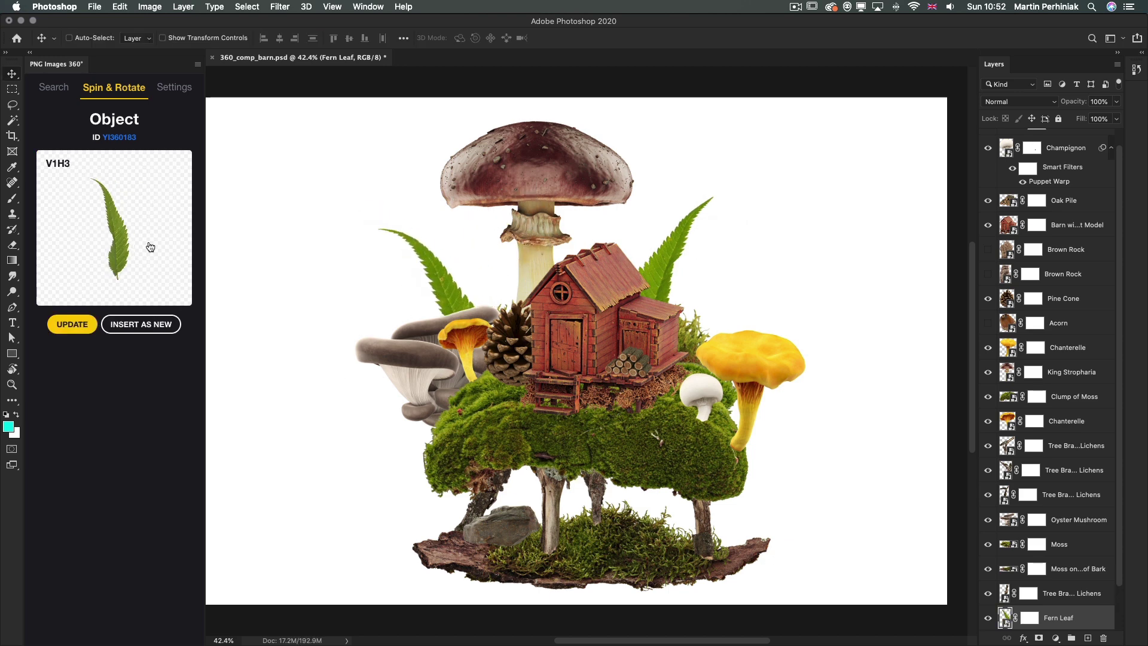
- Add more fern leaf copies from turned views, including V2H4, and rotate them into place on both sides behind the barn
drag(149, 248, 808, 264)
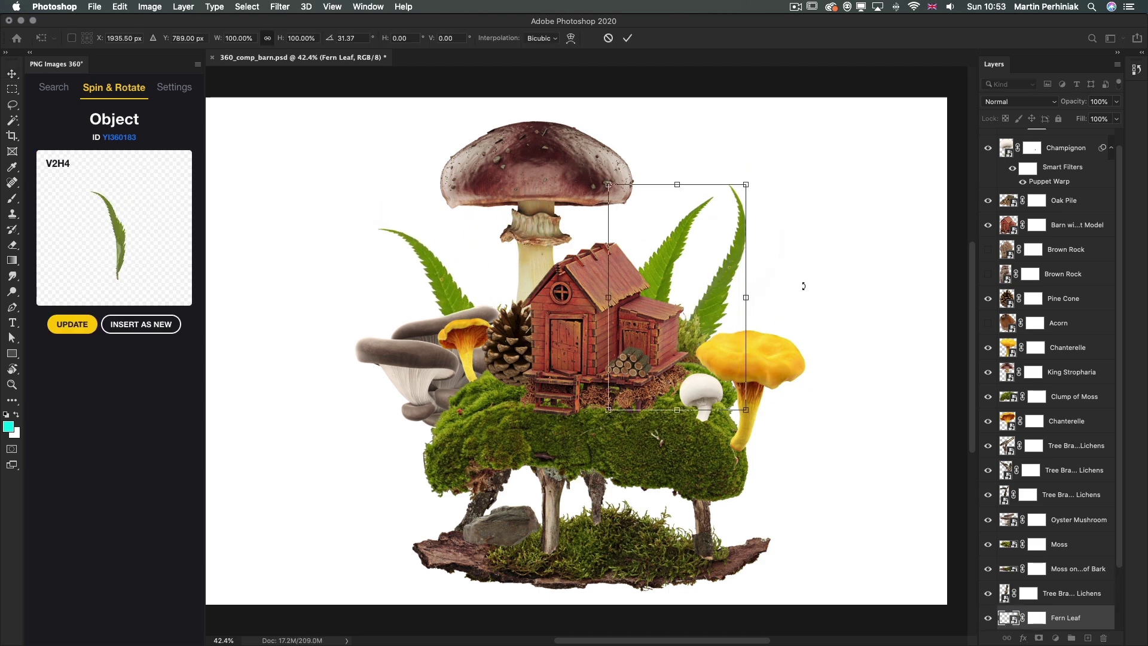
drag(131, 205, 697, 257)
key(Return)
drag(55, 208, 636, 198)
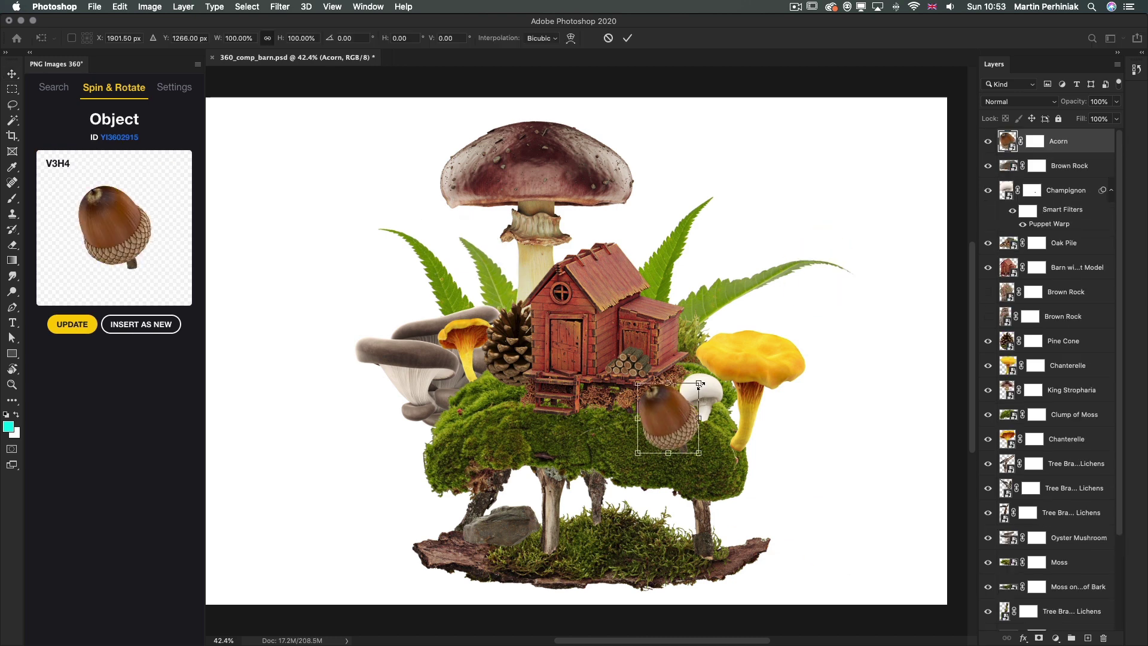
- Place the acorn small at the right end of the mossy bark
drag(667, 404, 505, 372)
mouse_move(777, 504)
mouse_down()
mouse_move(746, 525)
mouse_move(705, 515)
mouse_move(765, 518)
mouse_up()
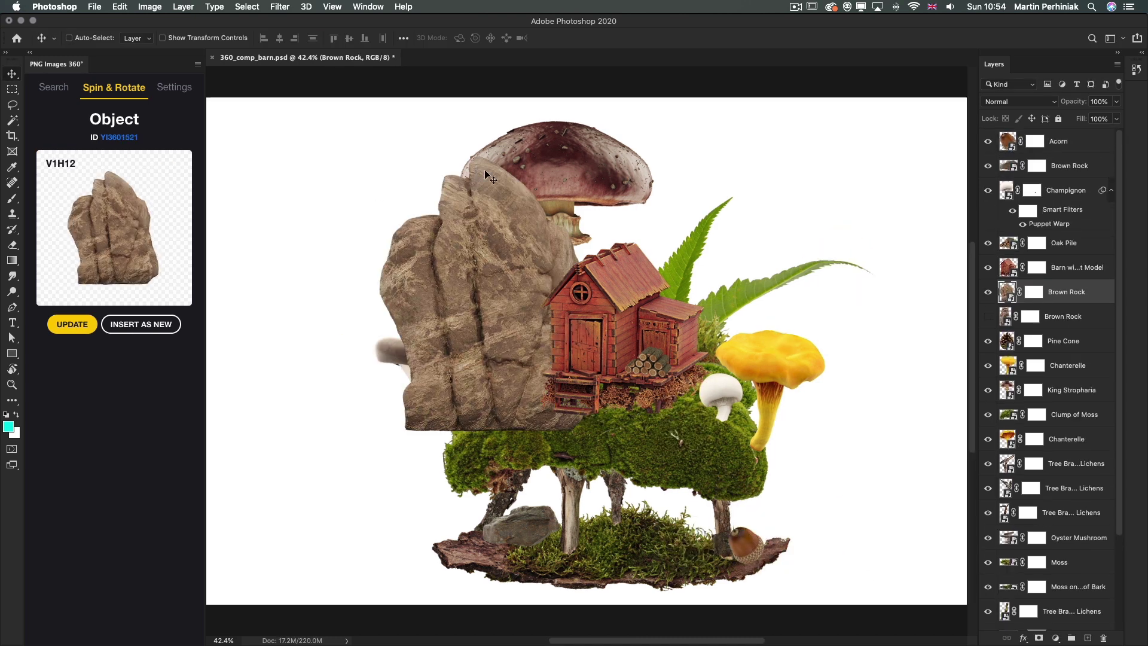
- Turn the tall brown rock to view V1H5, send it to the back and scale it down behind the barn
drag(687, 277, 494, 417)
drag(333, 333, 279, 258)
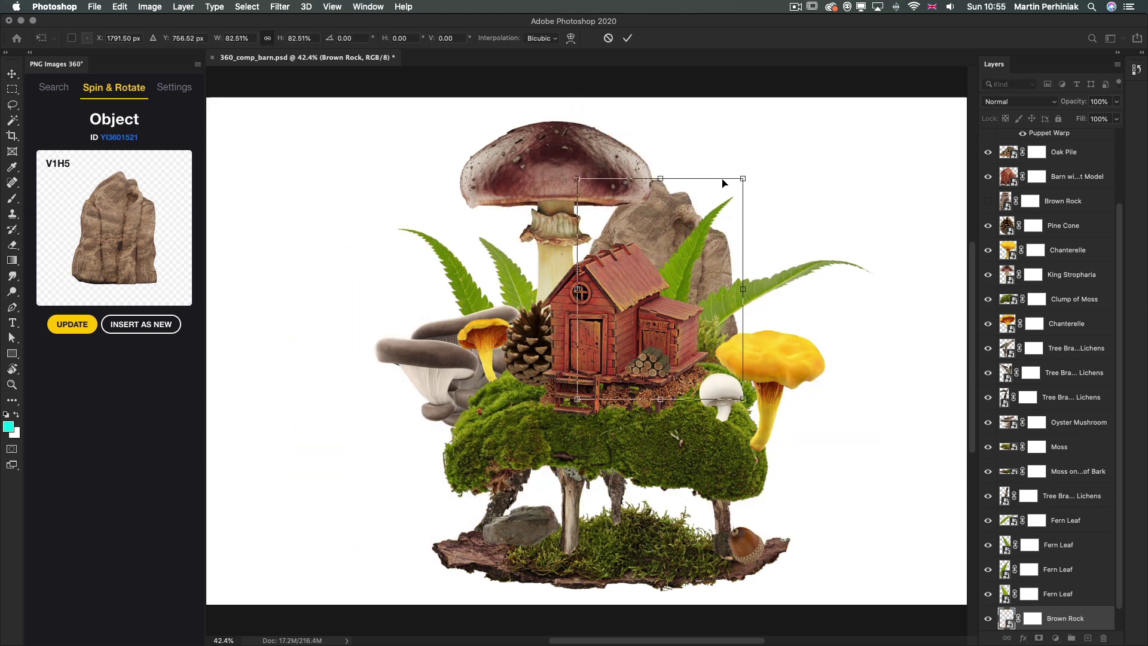
drag(730, 179, 730, 159)
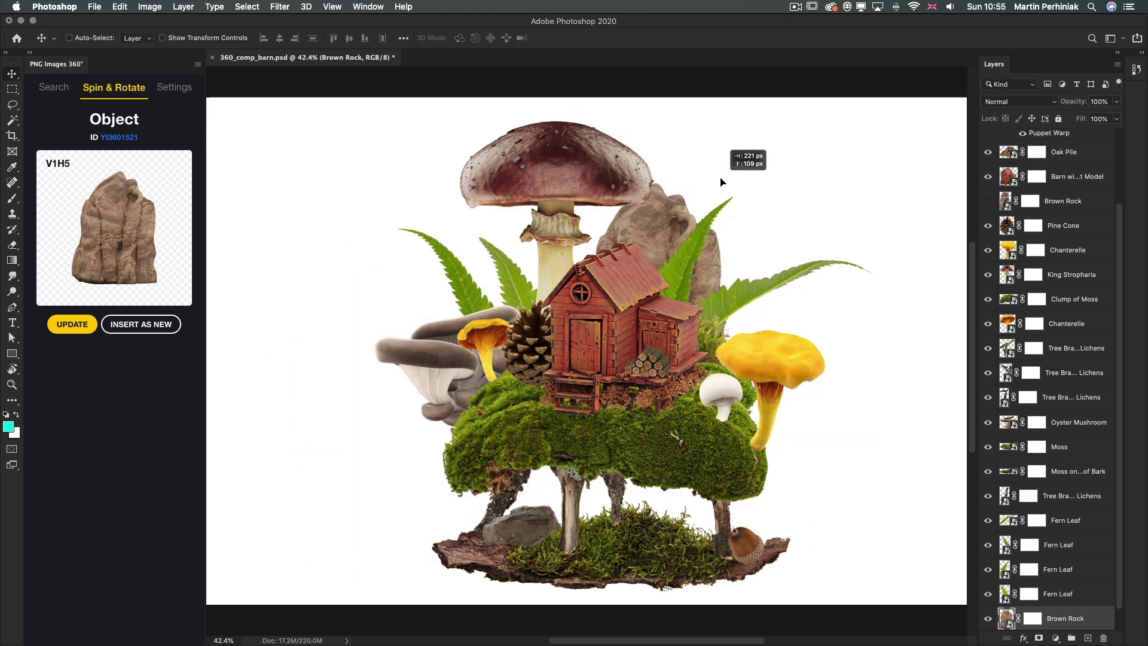
- Move the tall brown rock up behind the barn, filling the space between the large mushroom and the fern leaves
key(Return)
drag(790, 478, 662, 238)
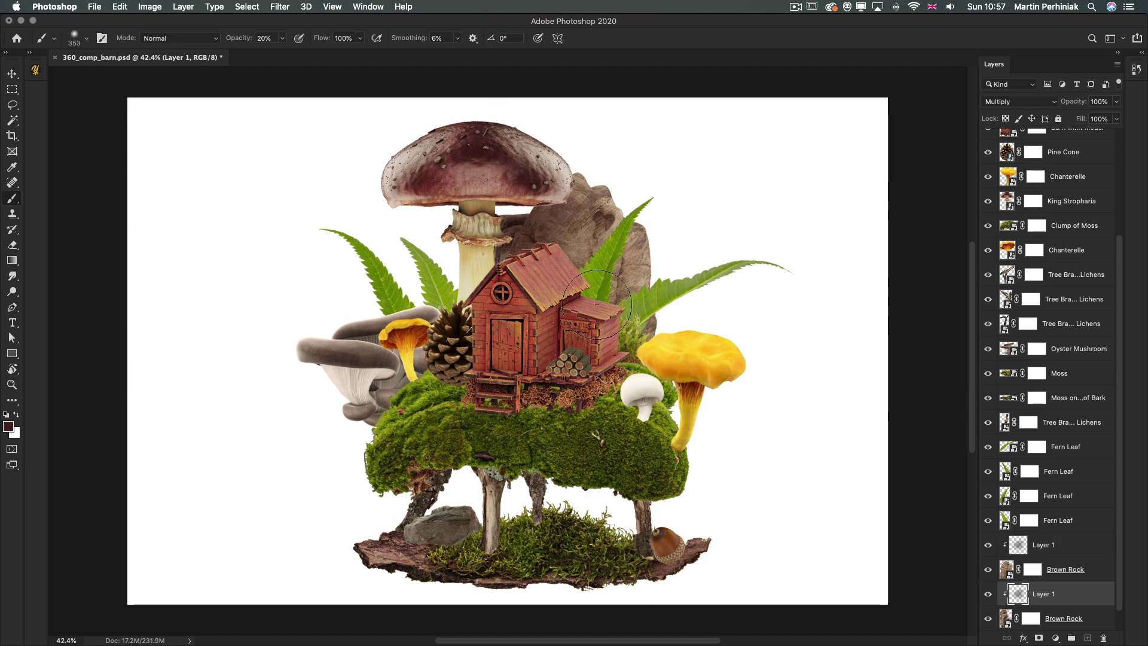
- Add a Multiply layer clipped to the Clump of Moss and activate the Brush tool for shading
key(v)
click(1074, 226)
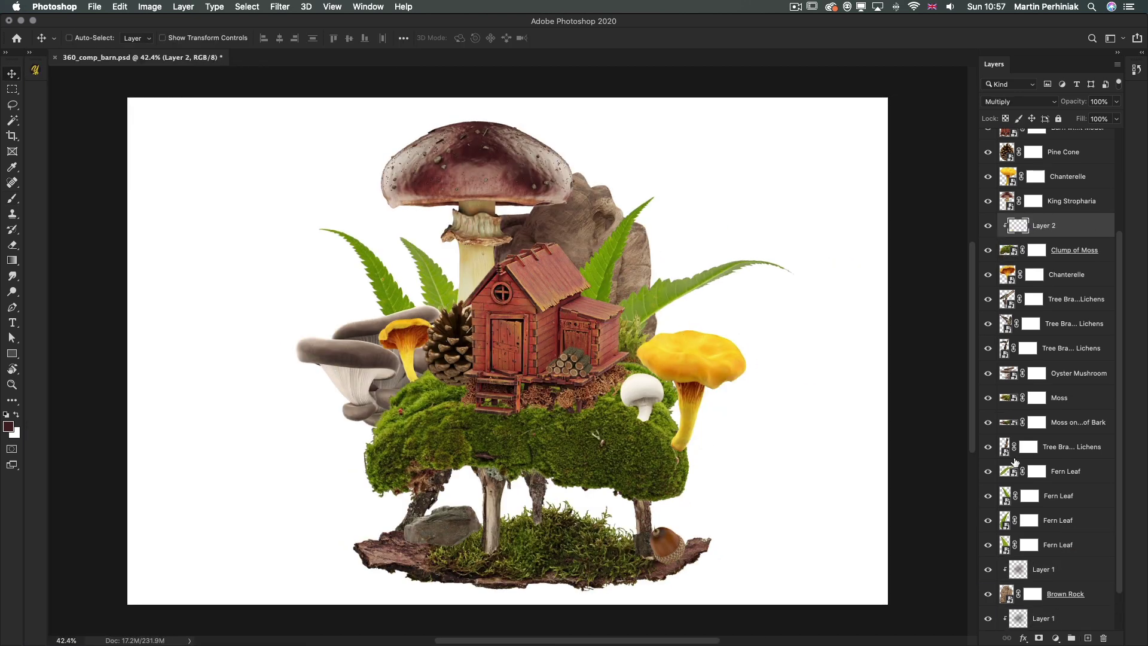
key(b)
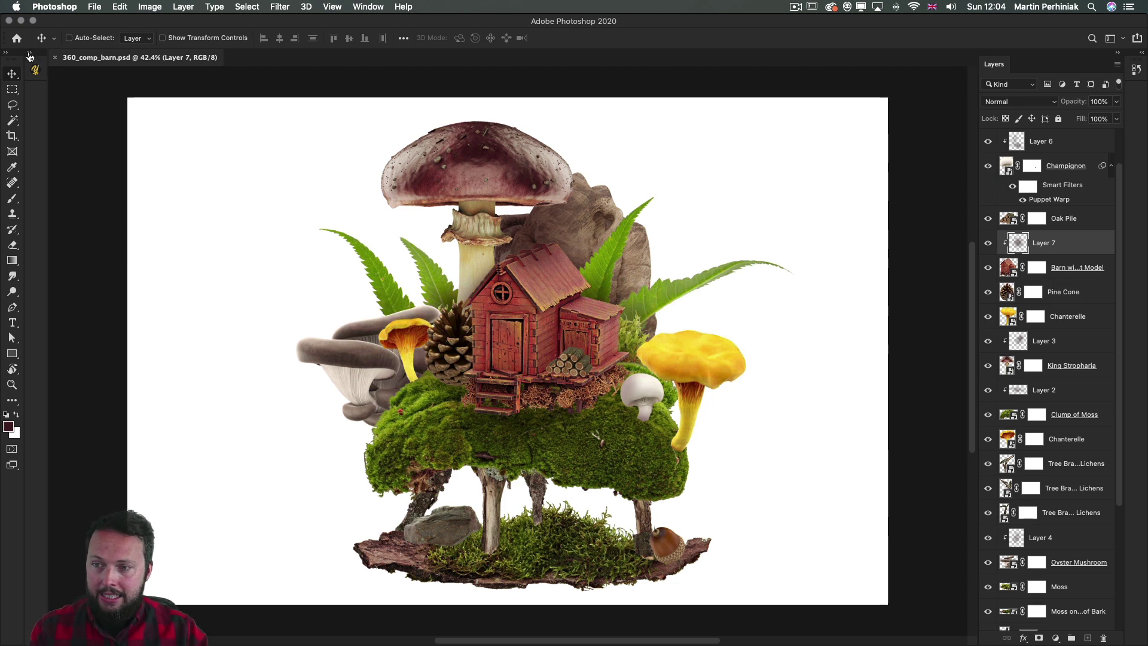
- Open the PNG Images 360° plugin and select the fern leaves one after another to compare their stored views
click(30, 53)
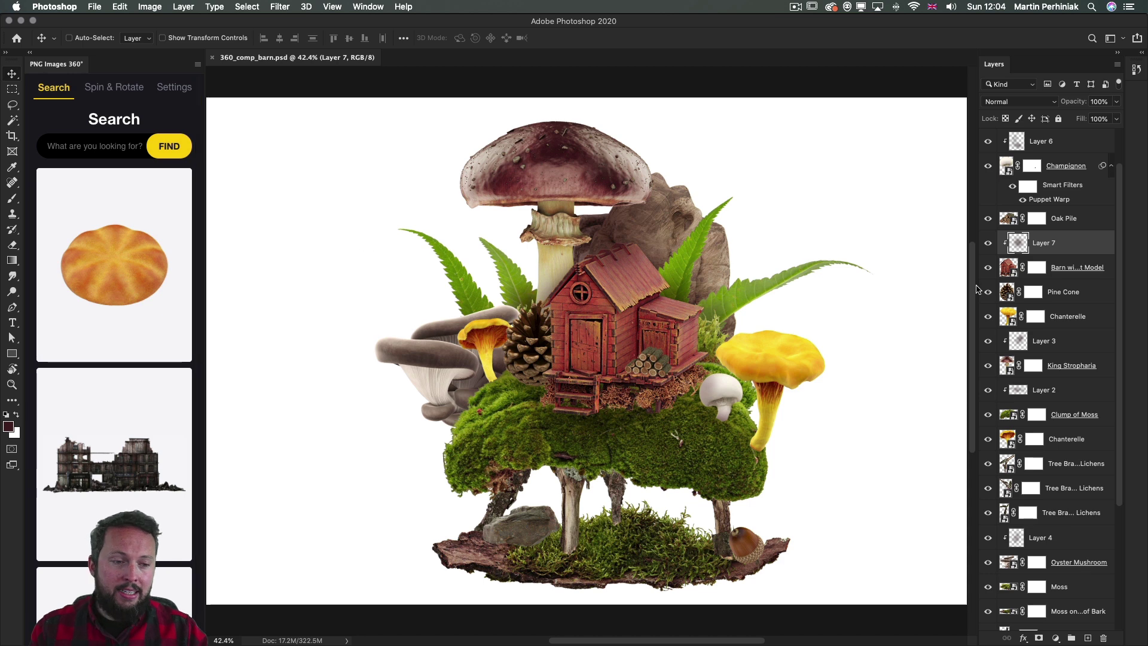
super+click(461, 289)
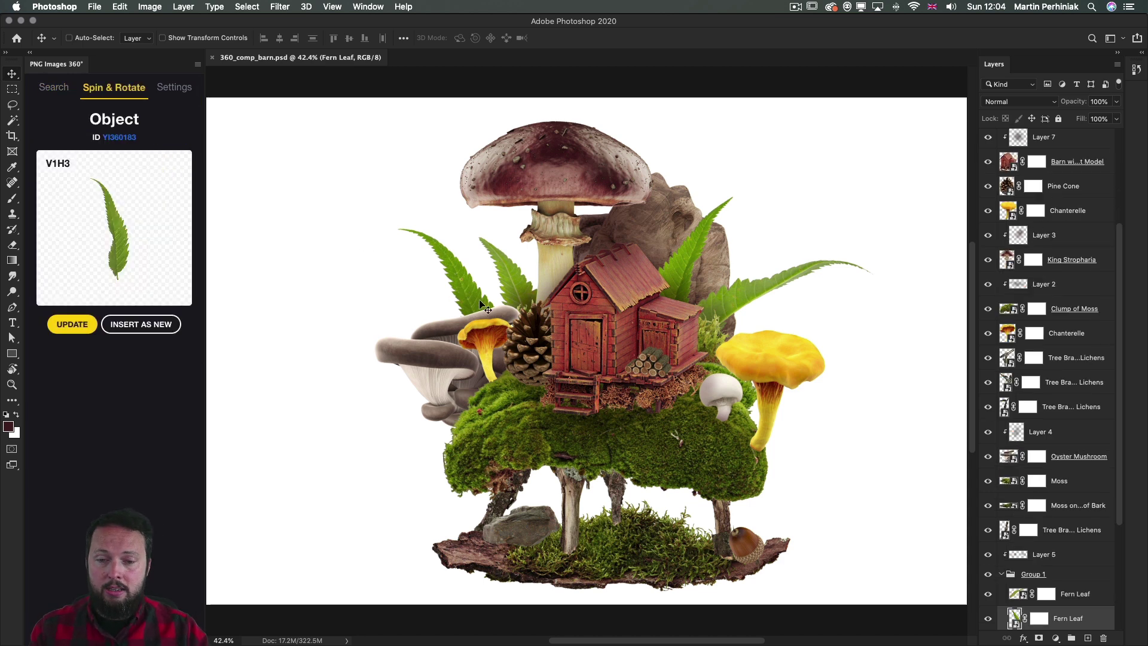
super+click(681, 268)
super+click(678, 261)
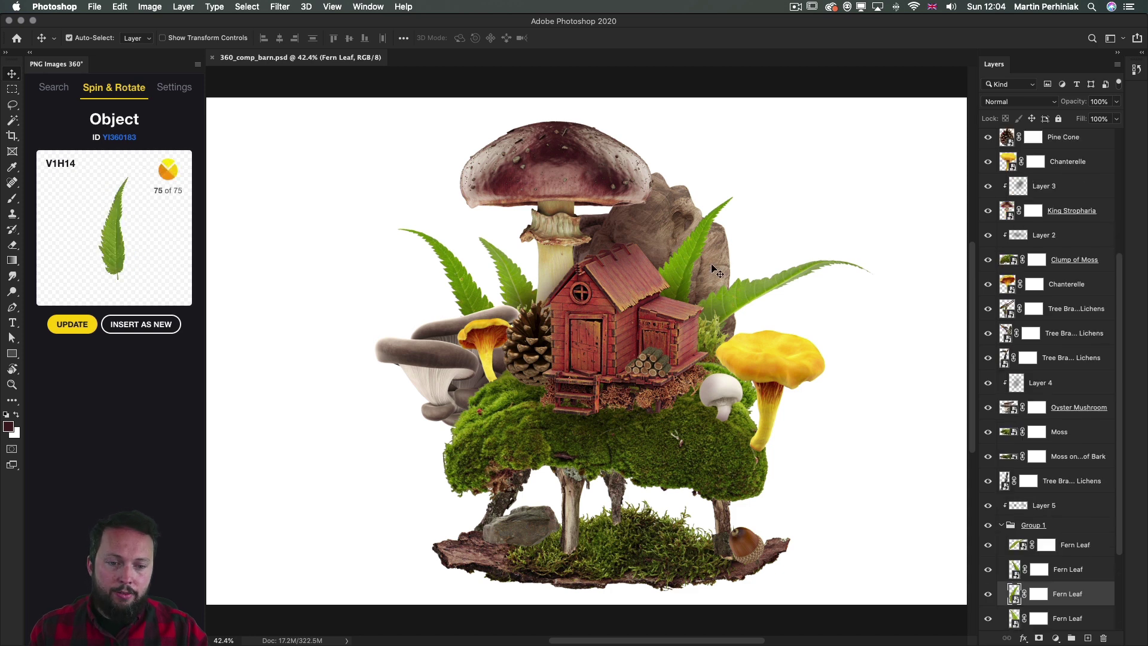
super+click(764, 281)
scroll(1028, 455, down, 5)
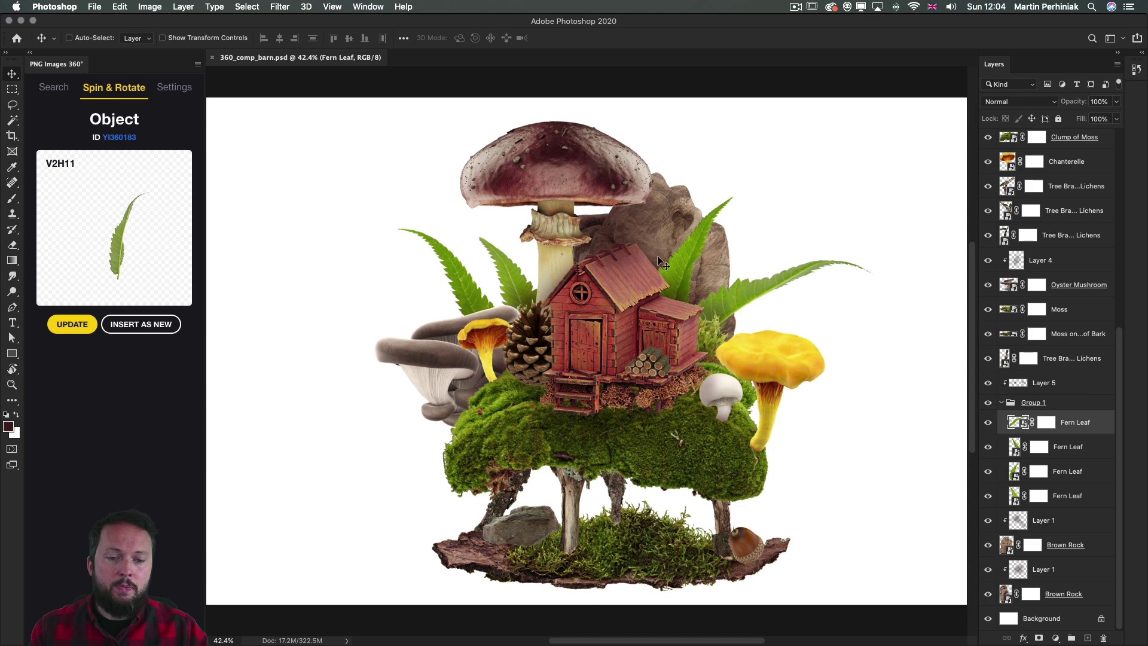
super+click(681, 256)
super+click(479, 271)
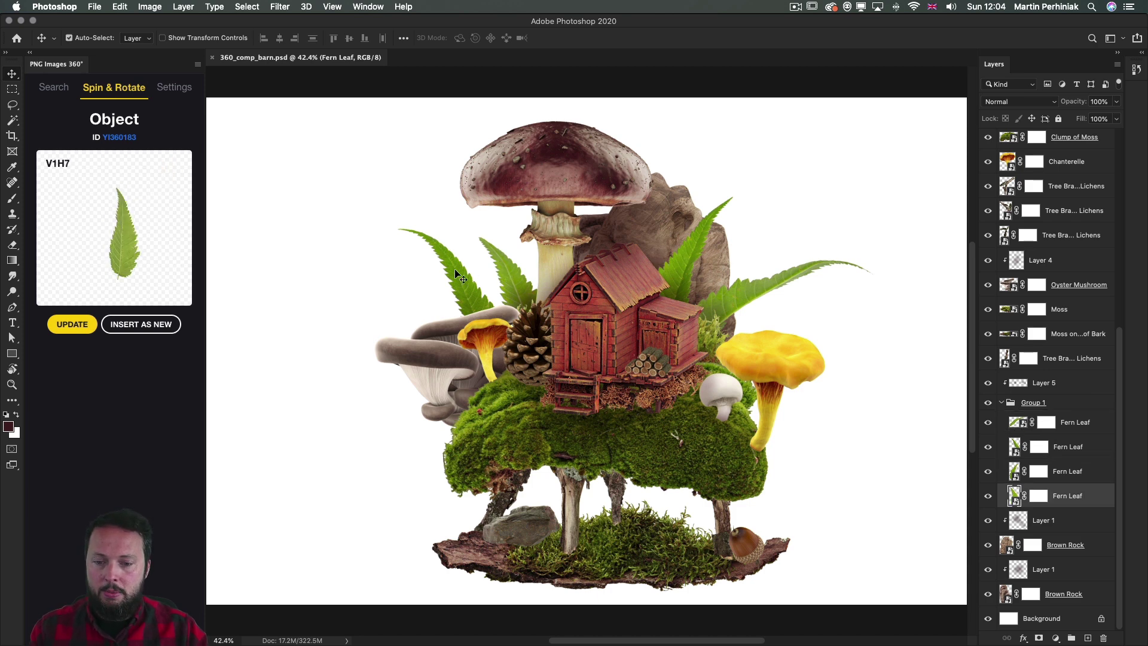
- Update the outermost left fern leaf to view V1H4, and back again to view V1H3
super+click(454, 268)
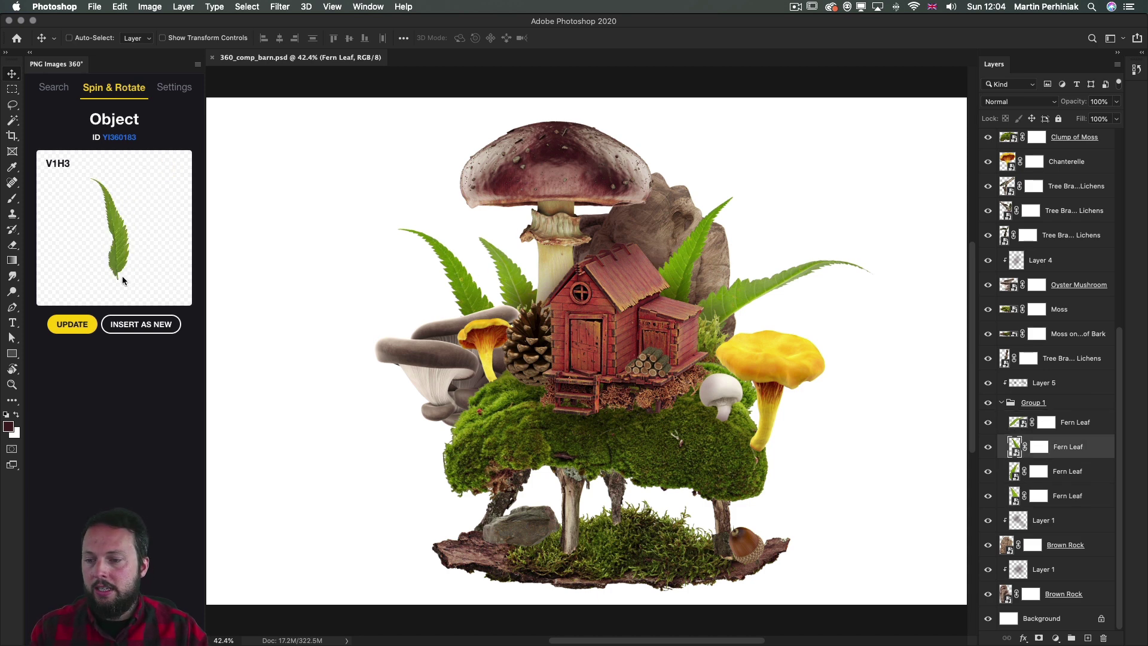
drag(106, 264, 129, 262)
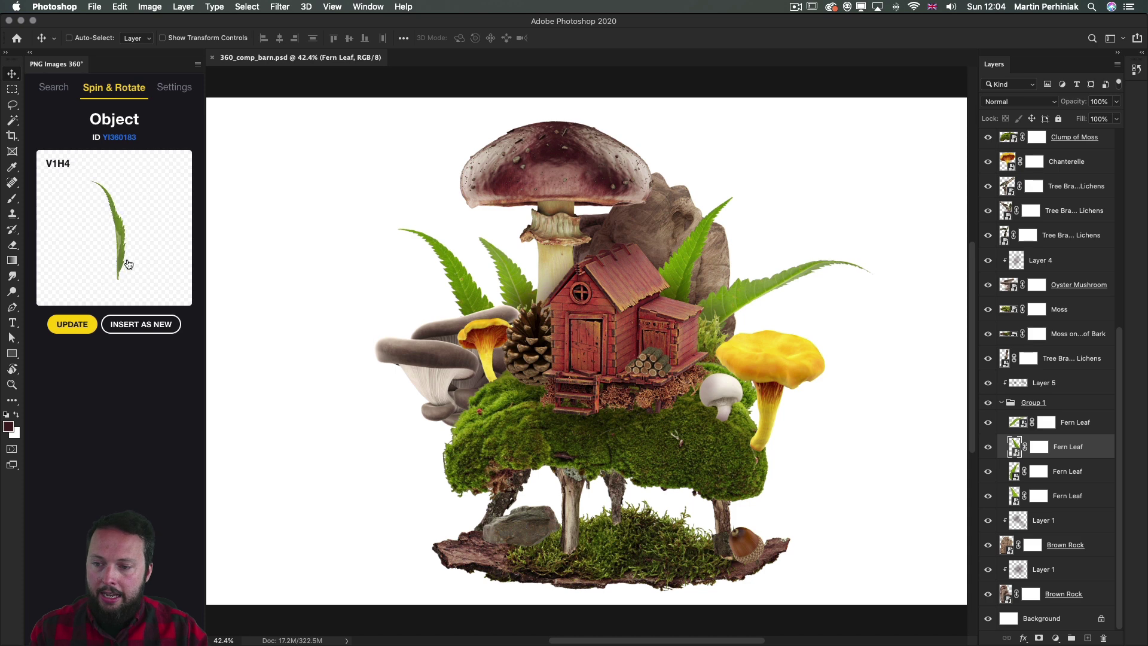
click(72, 325)
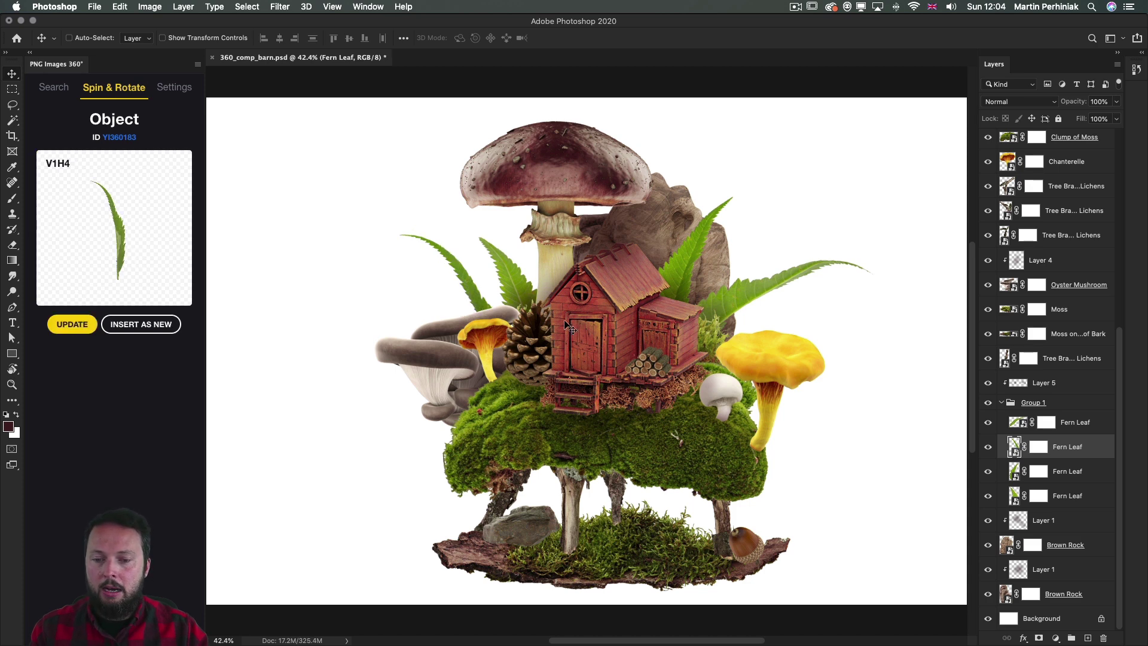
drag(137, 231, 118, 232)
click(75, 324)
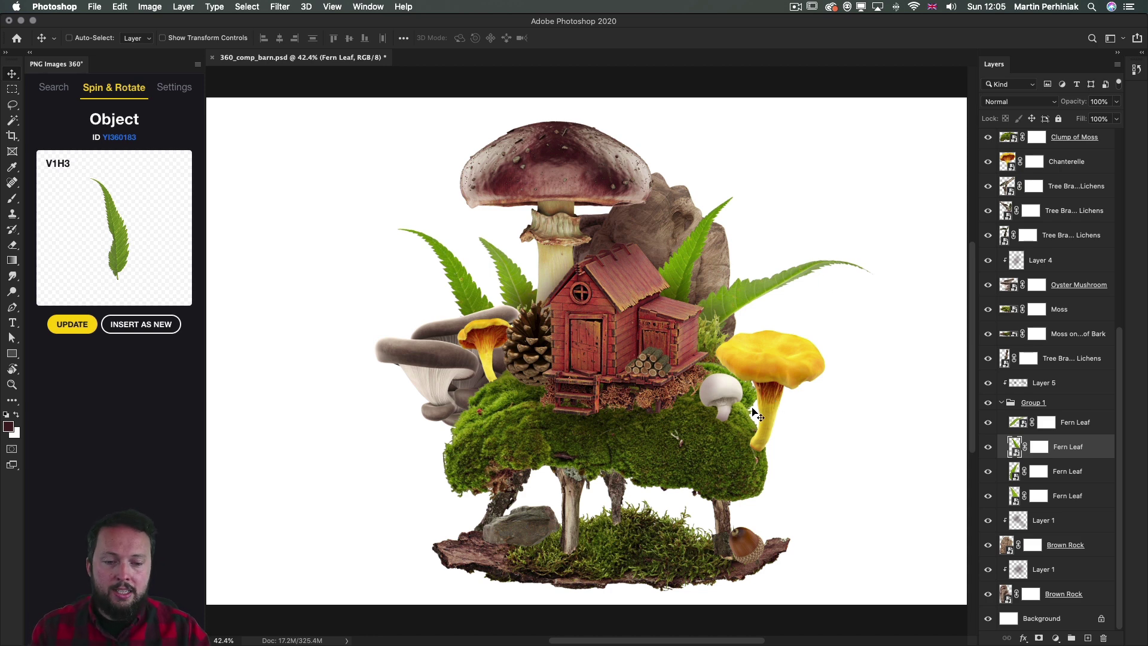
- Inspect the white Champignon beside the yellow mushroom up close with its layer mask switched off and on
super+click(719, 402)
key(z)
drag(719, 404, 669, 338)
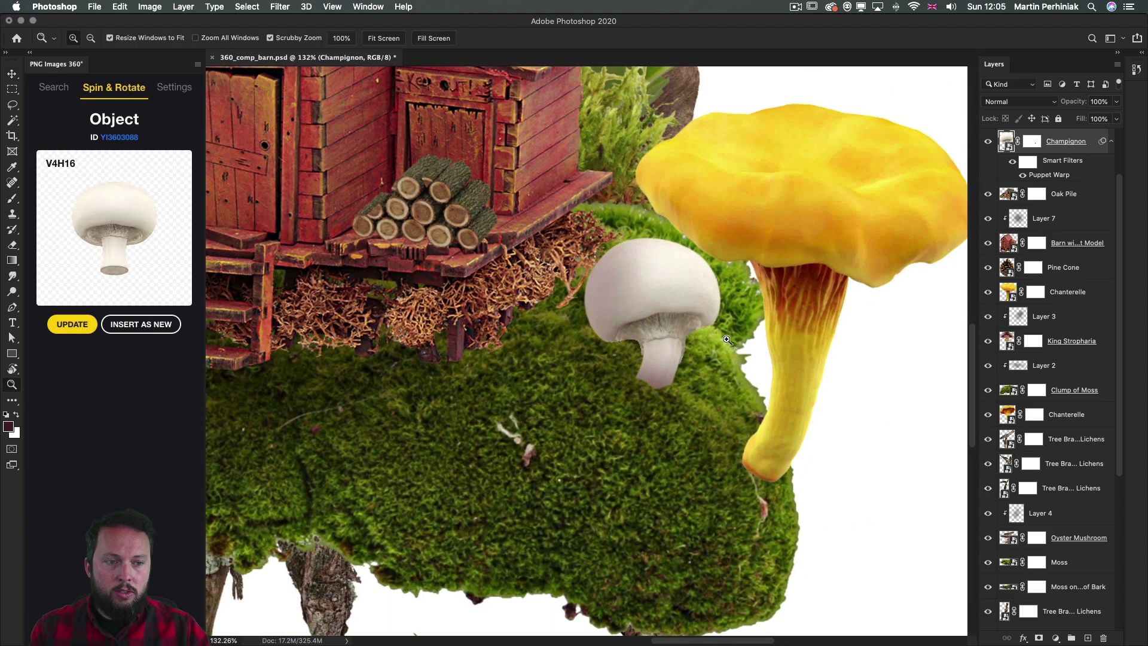
shift+click(1033, 143)
shift+click(1033, 142)
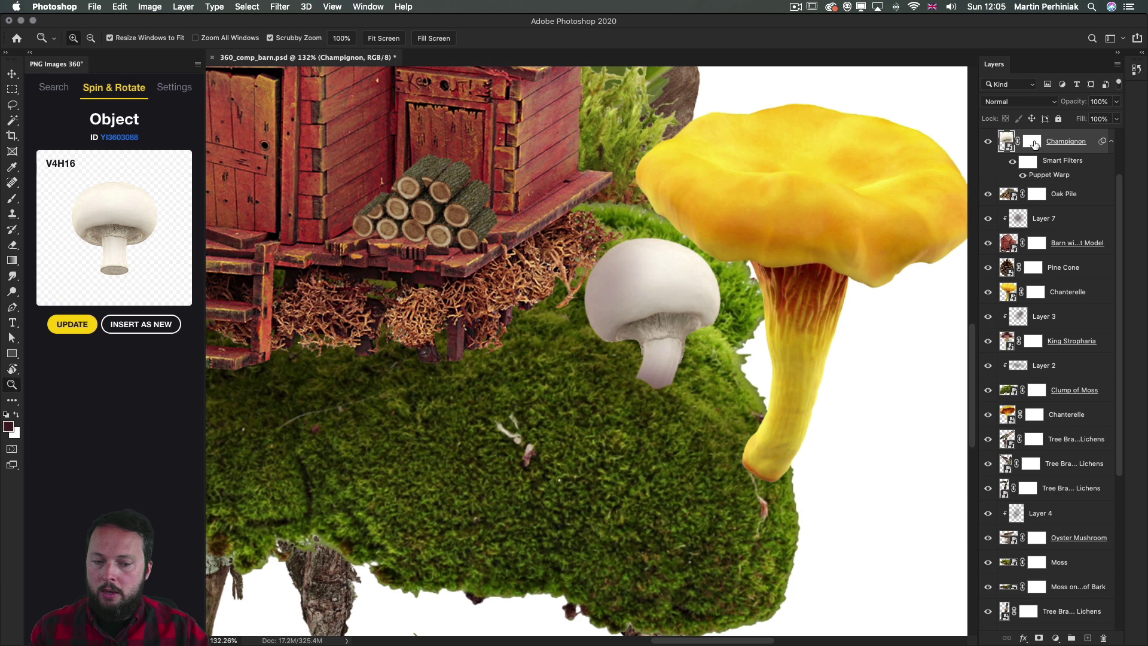
- Refine the Champignon's layer mask around the base of its stem with a small brush at 100% opacity
click(1033, 142)
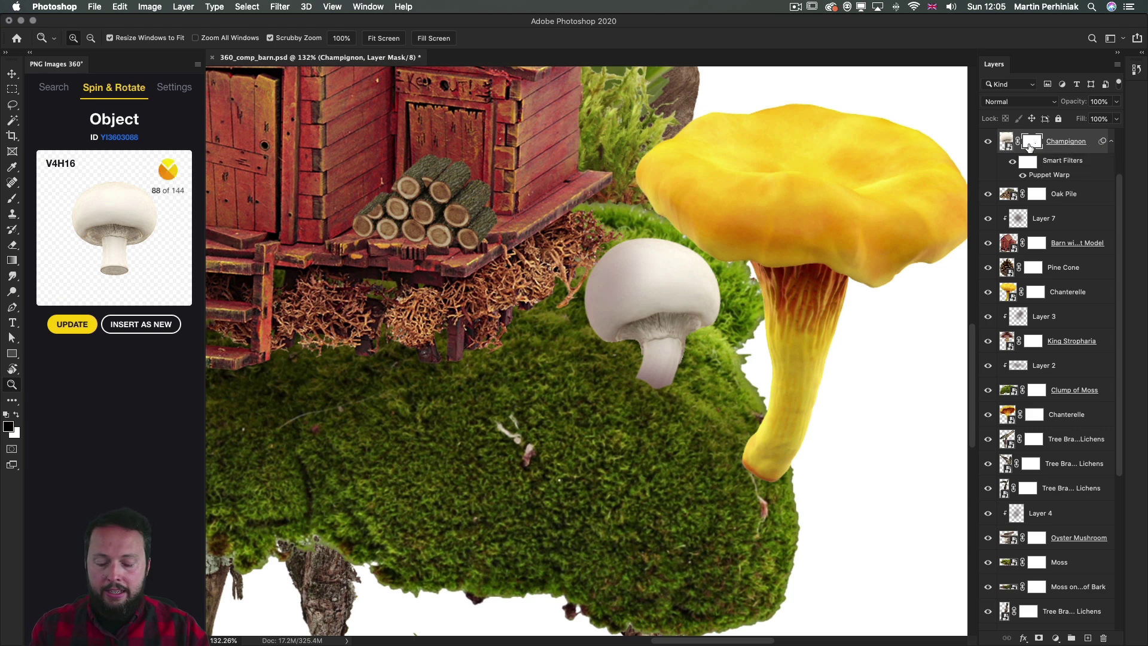
key(b)
drag(668, 407, 657, 413)
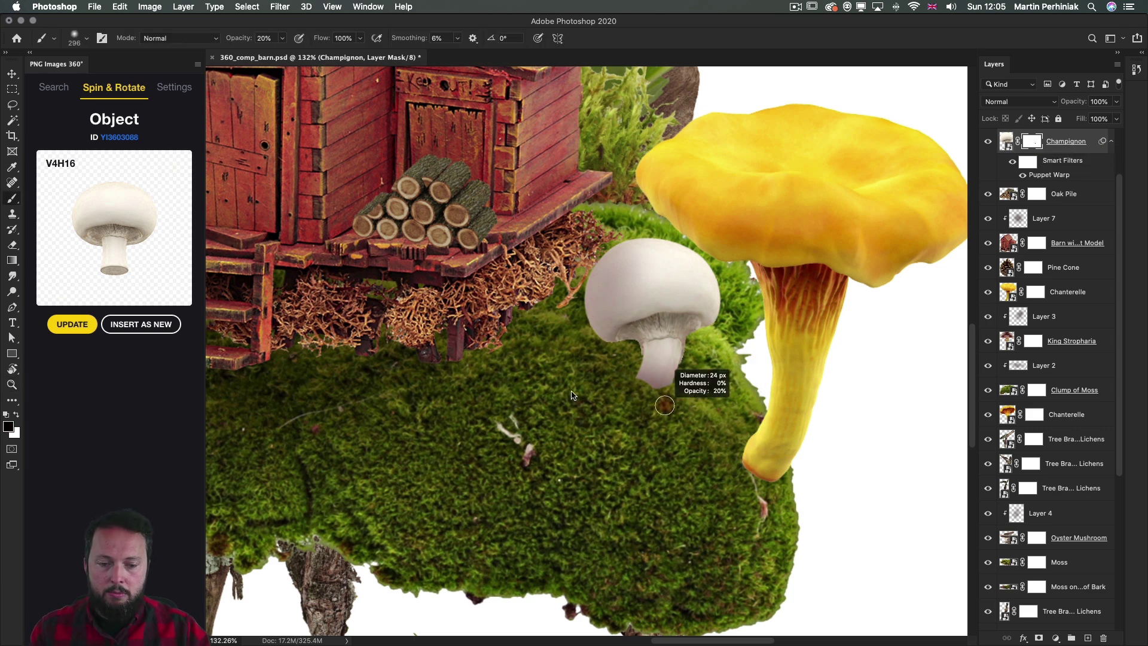
drag(658, 341, 645, 512)
key(0)
mouse_move(674, 362)
mouse_down()
mouse_move(653, 360)
mouse_move(673, 386)
mouse_move(652, 378)
mouse_move(670, 384)
mouse_move(660, 383)
mouse_up()
key(x)
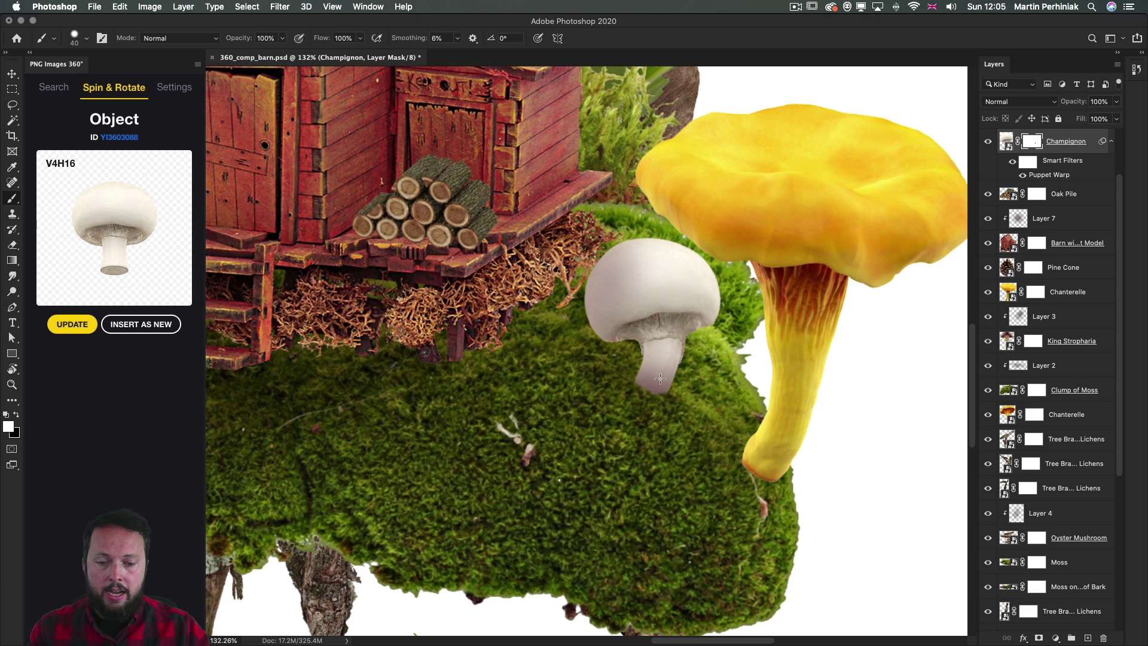
key(v)
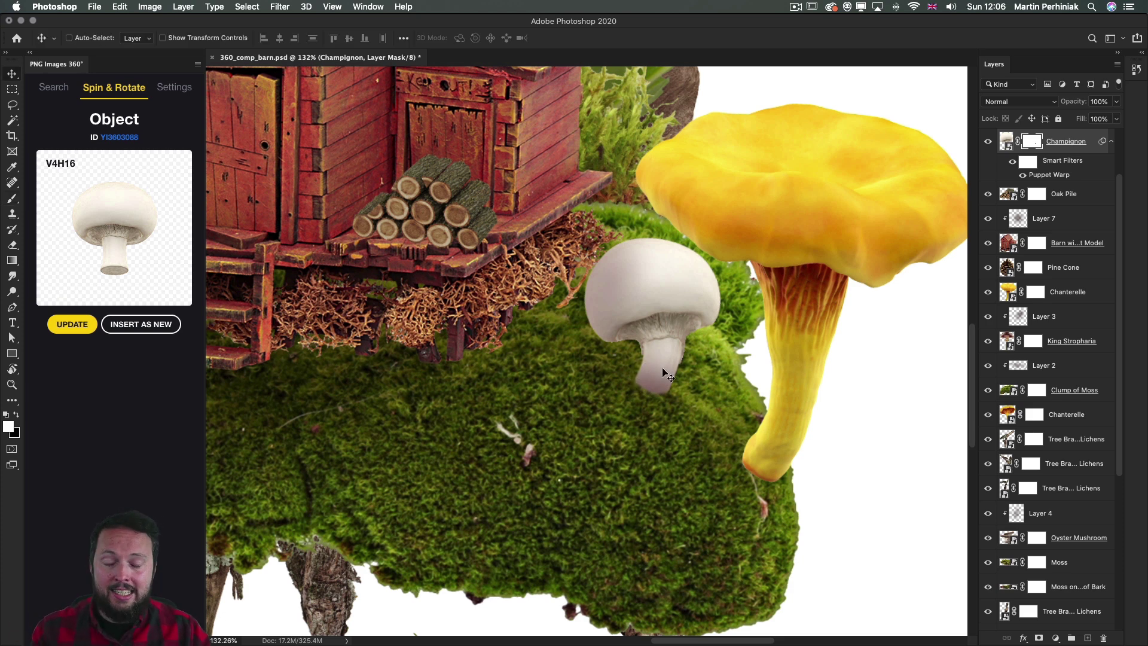
- Turn the Champignon to view V3H14 and update it in the composition
drag(133, 228, 108, 211)
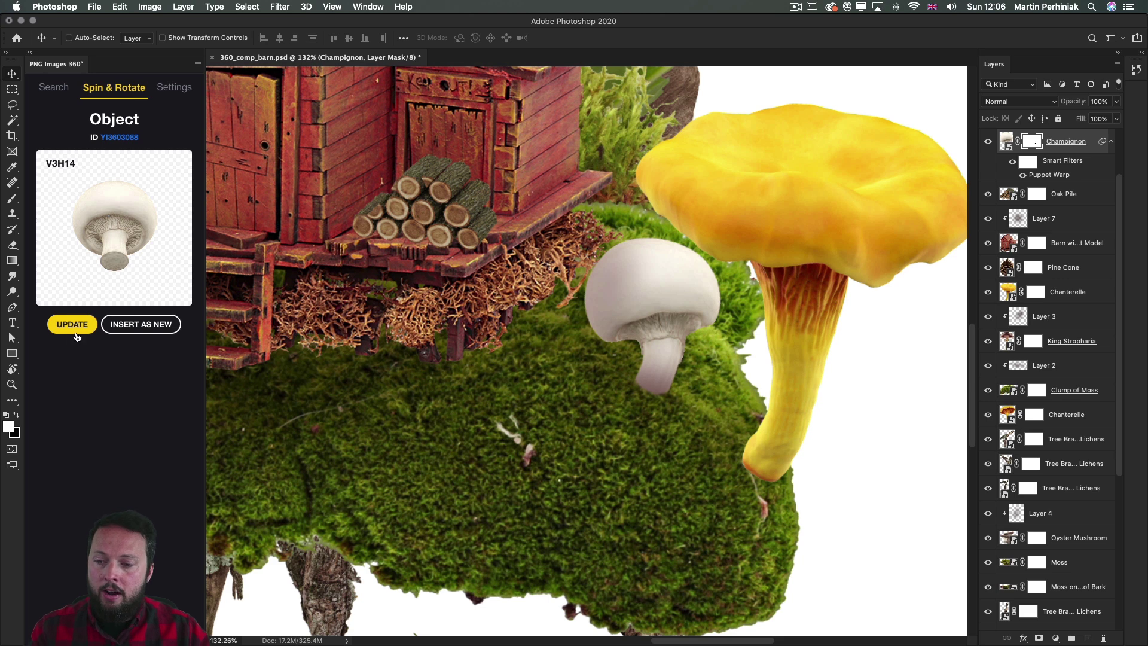
click(69, 323)
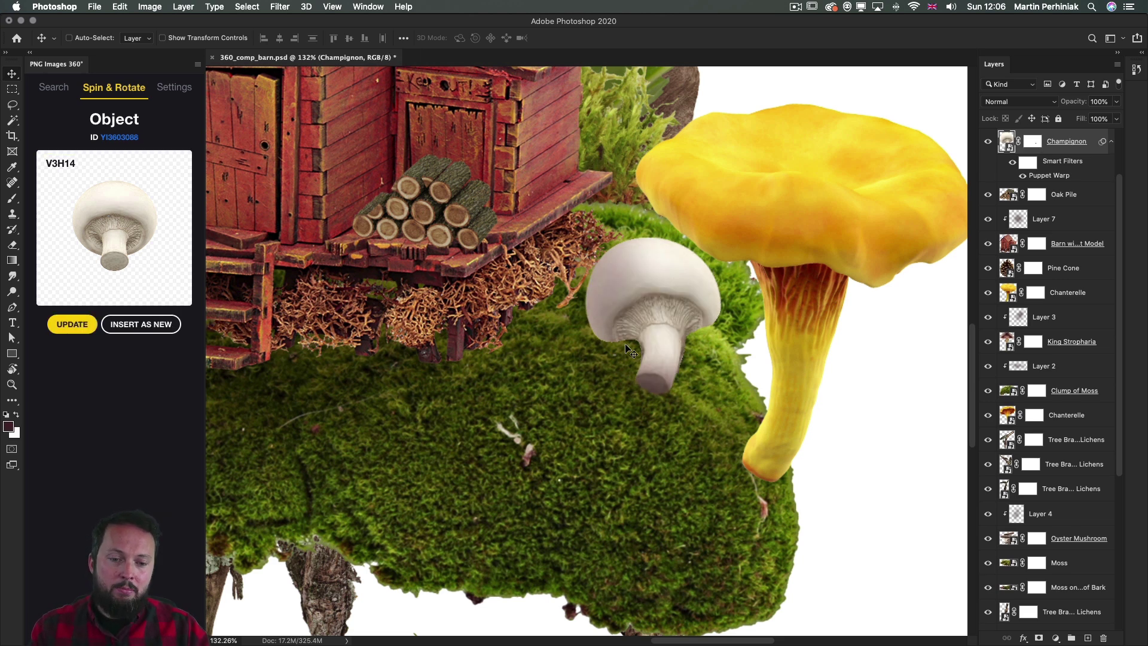
- Turn the Champignon to view V4H10 and update it in the composition
drag(127, 217, 54, 420)
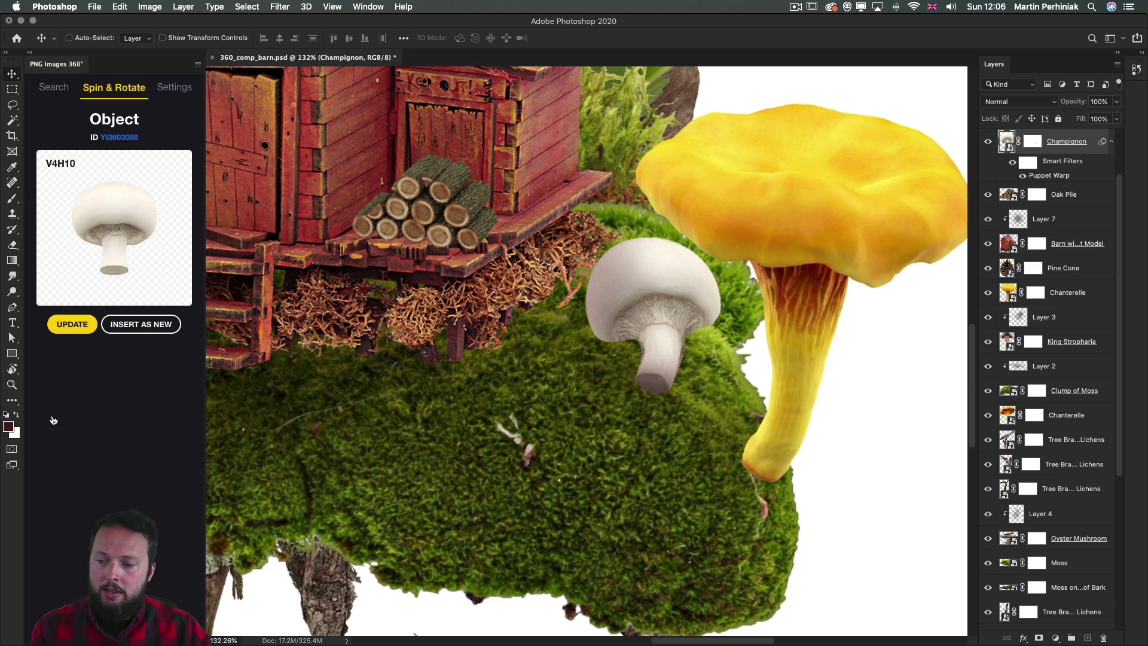
click(71, 325)
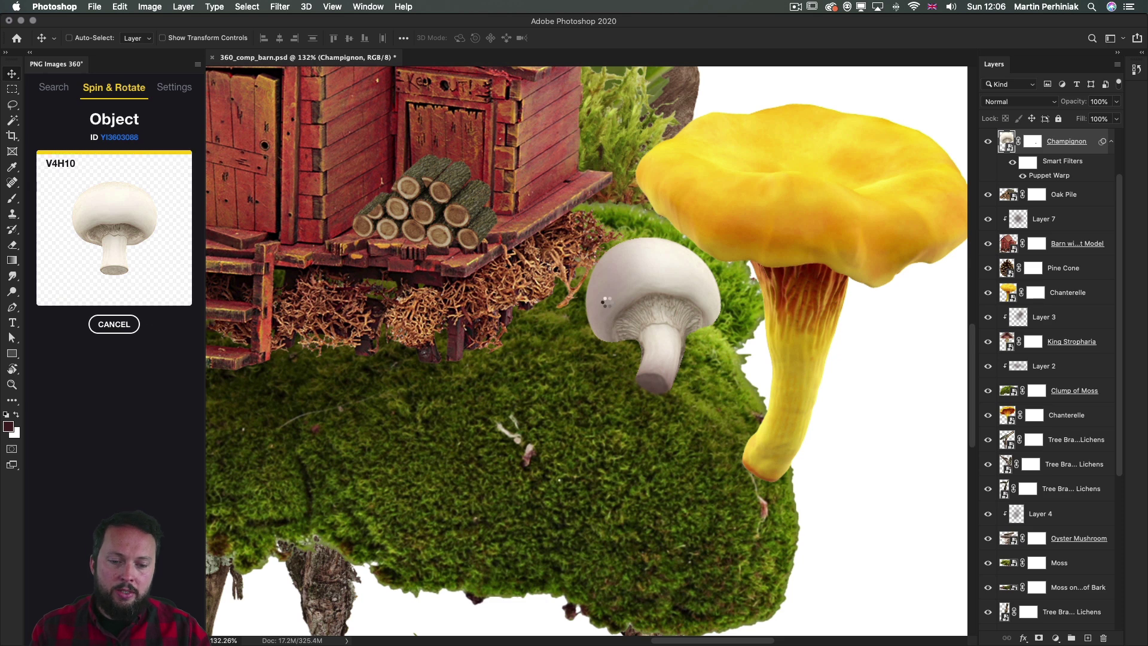
- Compare the Champignon with and without its layer mask and the clipped Multiply shading on Layer 6
shift+click(1032, 145)
shift+click(1033, 145)
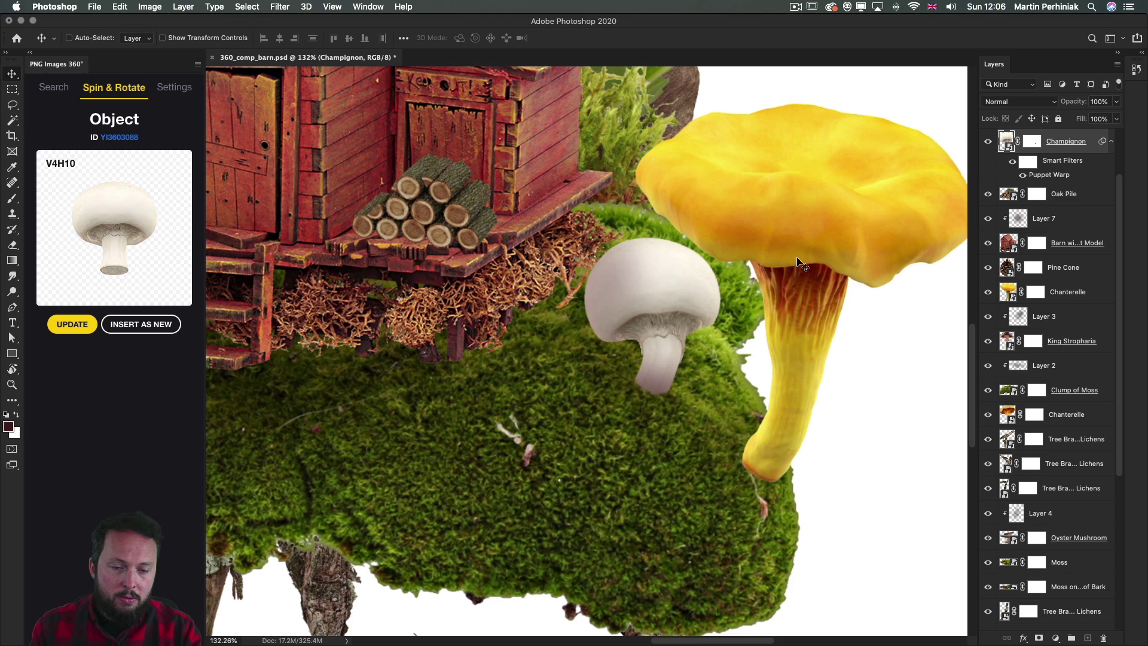
scroll(1032, 209, up, 3)
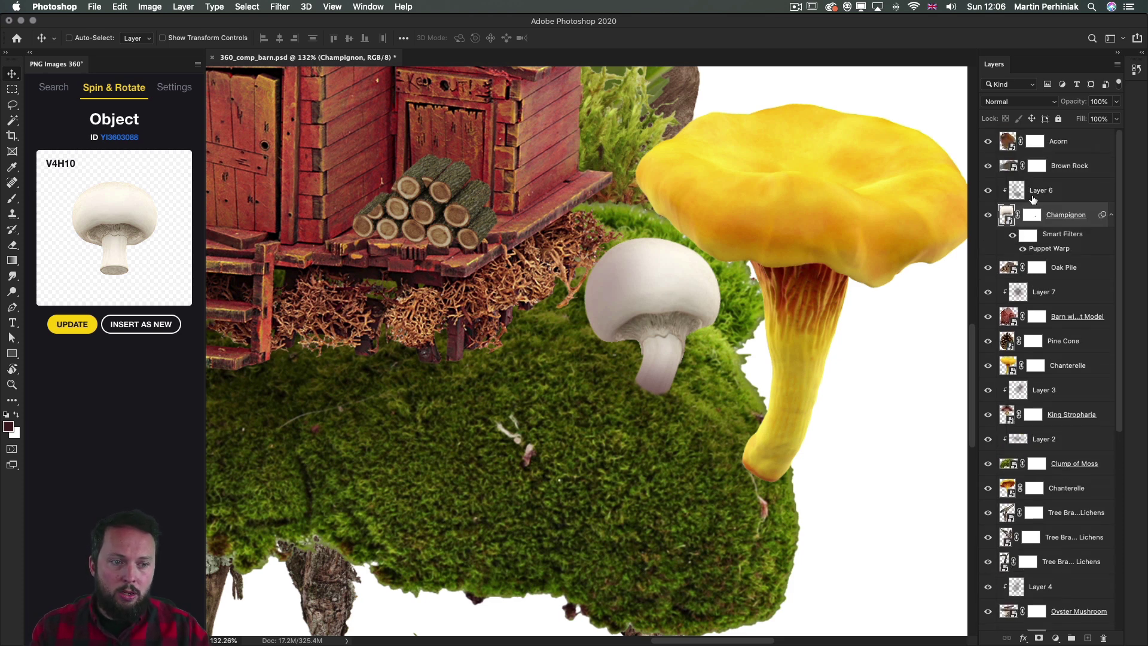
click(988, 191)
click(989, 192)
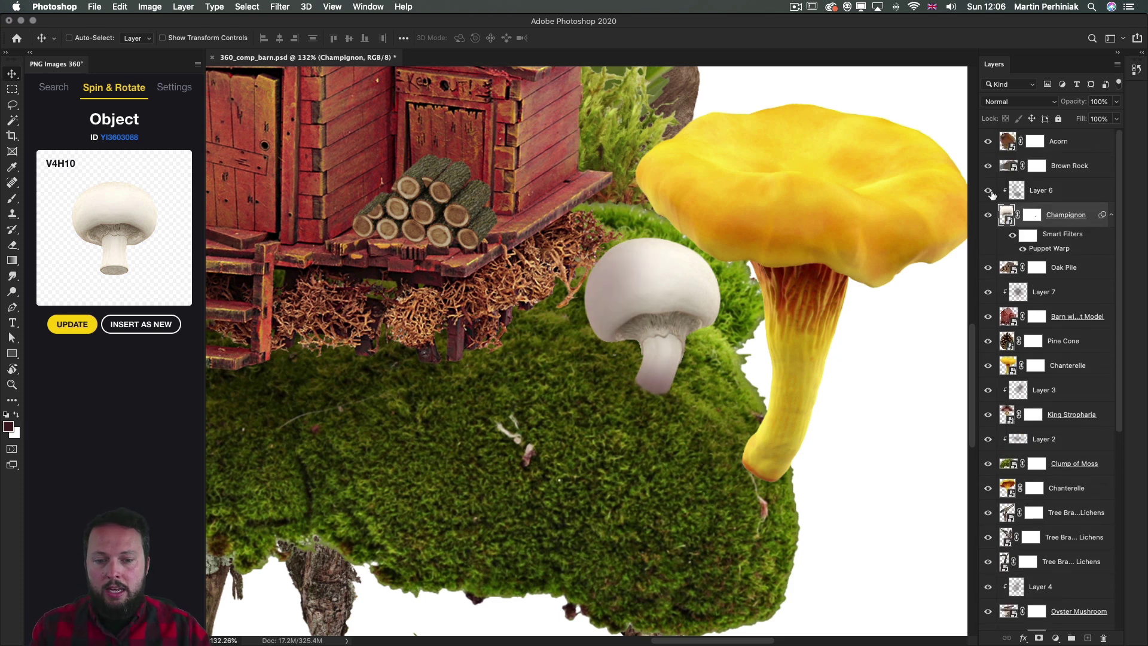
click(1022, 195)
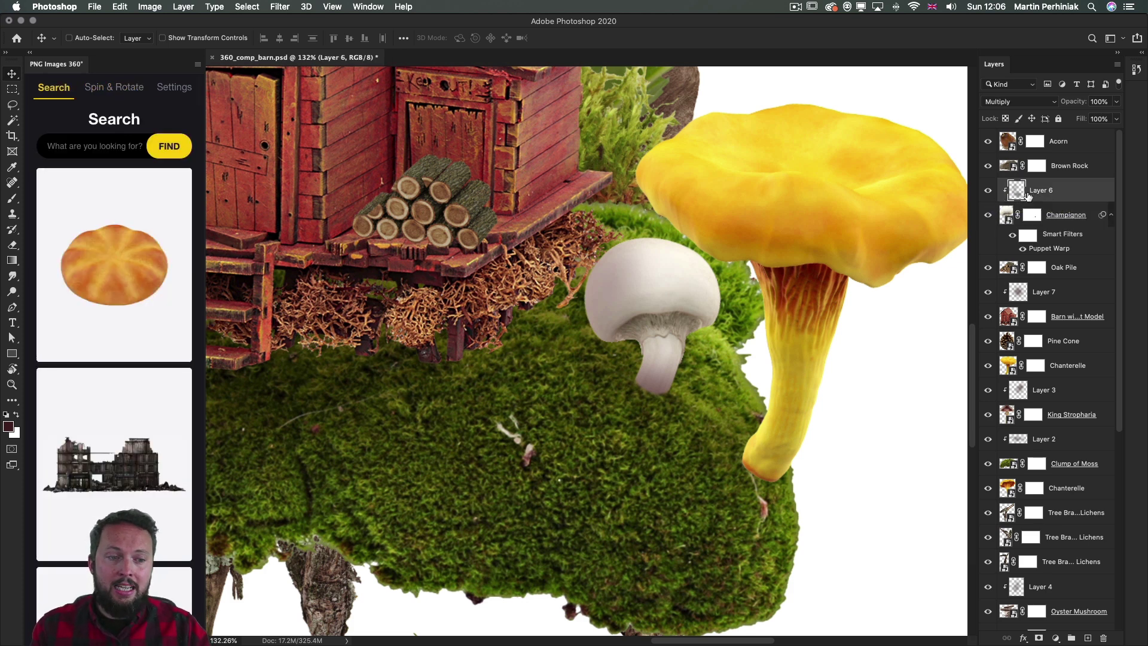
click(989, 191)
click(988, 191)
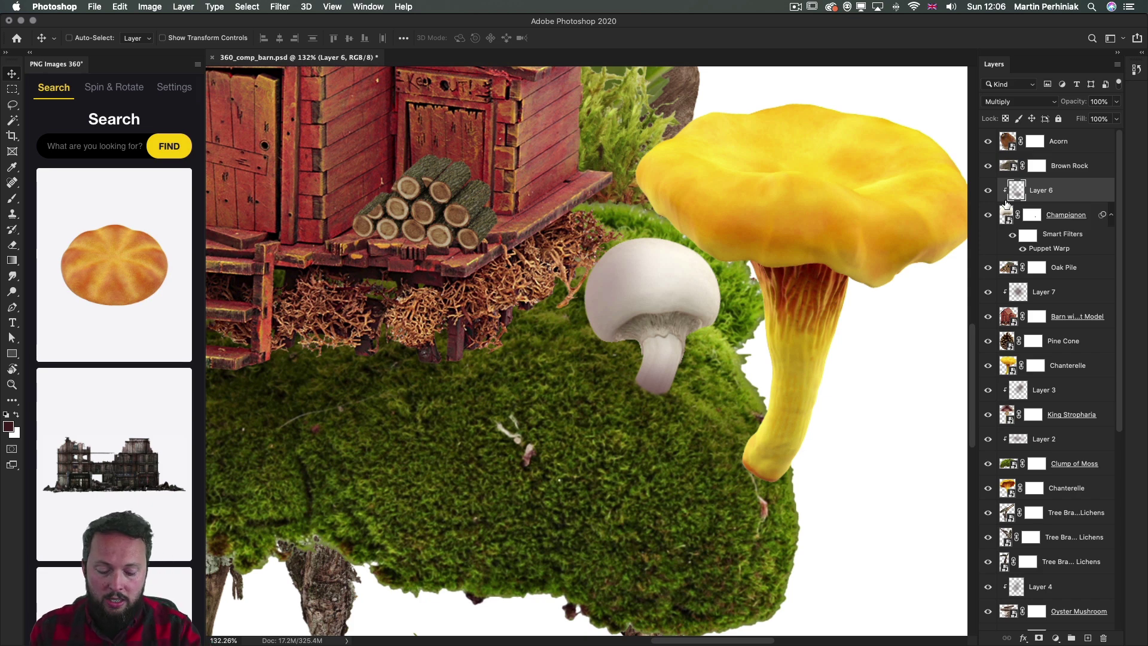
- Temporarily hide the small brown rock on the bark and view the whole forest composition
key(super+minus)
key(super+minus)
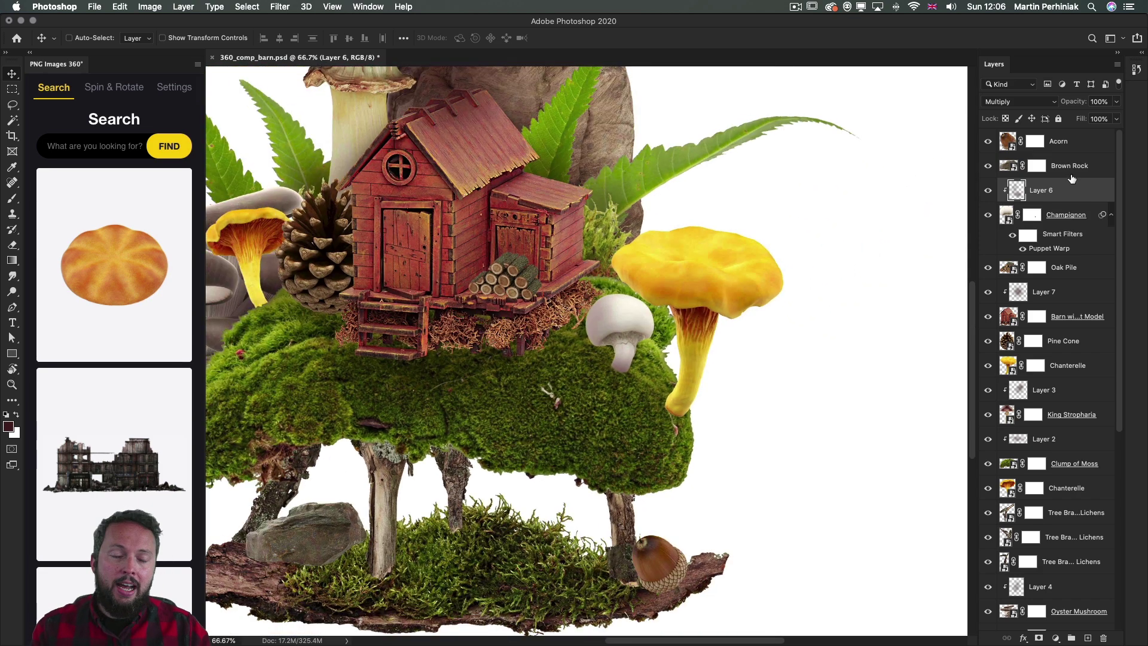
click(988, 165)
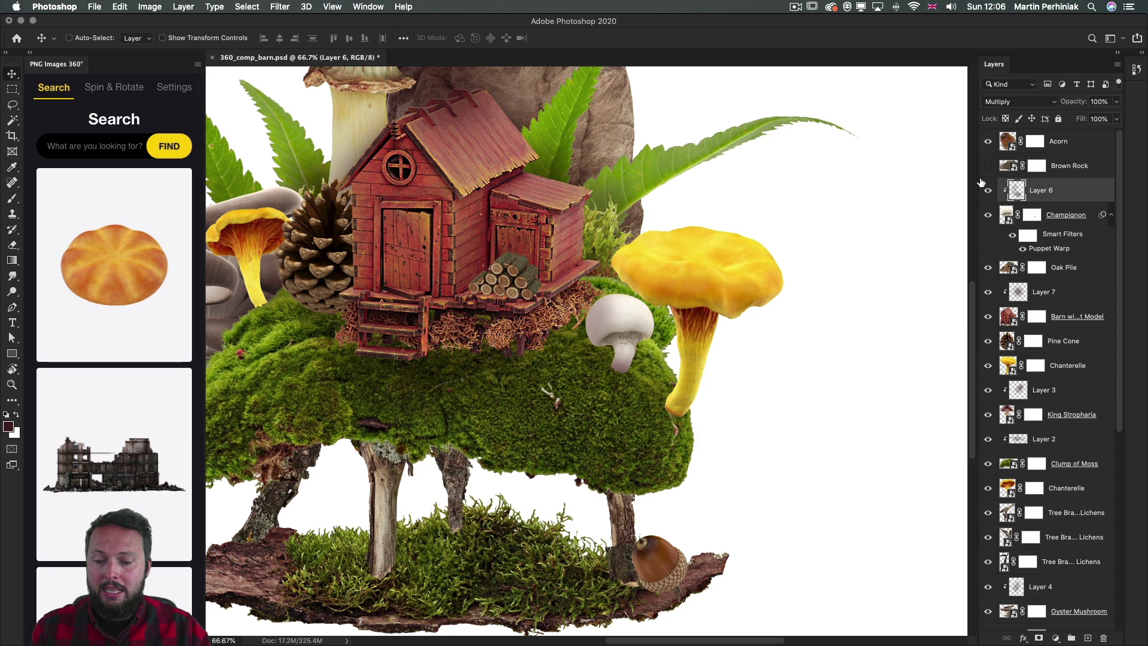
drag(514, 350, 530, 352)
scroll(530, 352, down, 3)
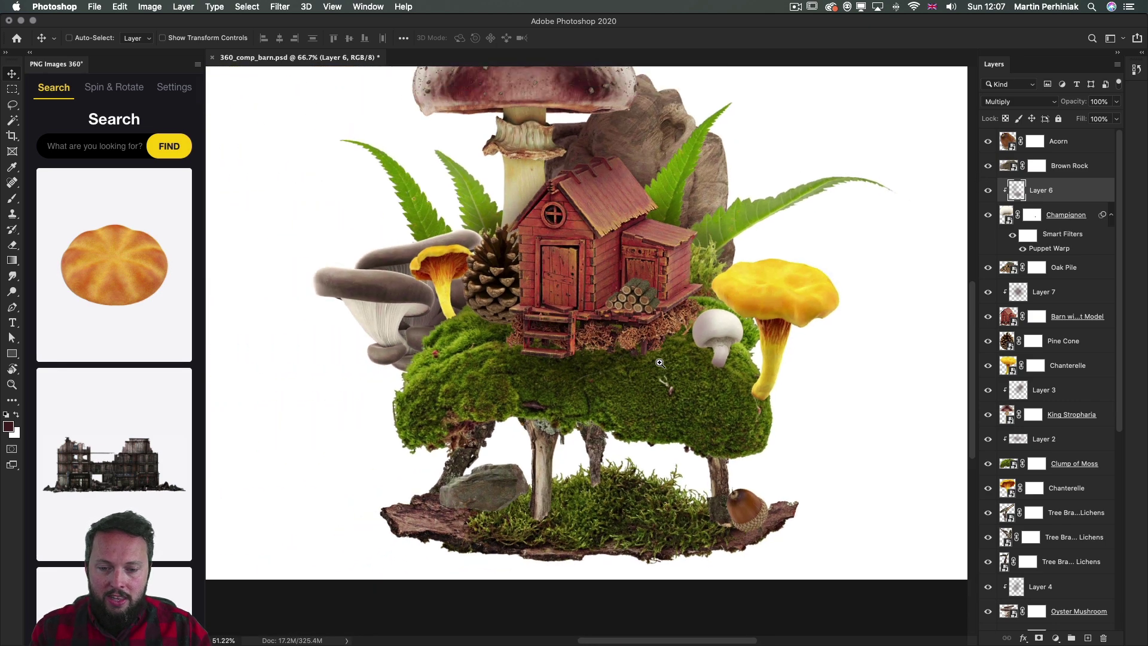
drag(601, 350, 605, 365)
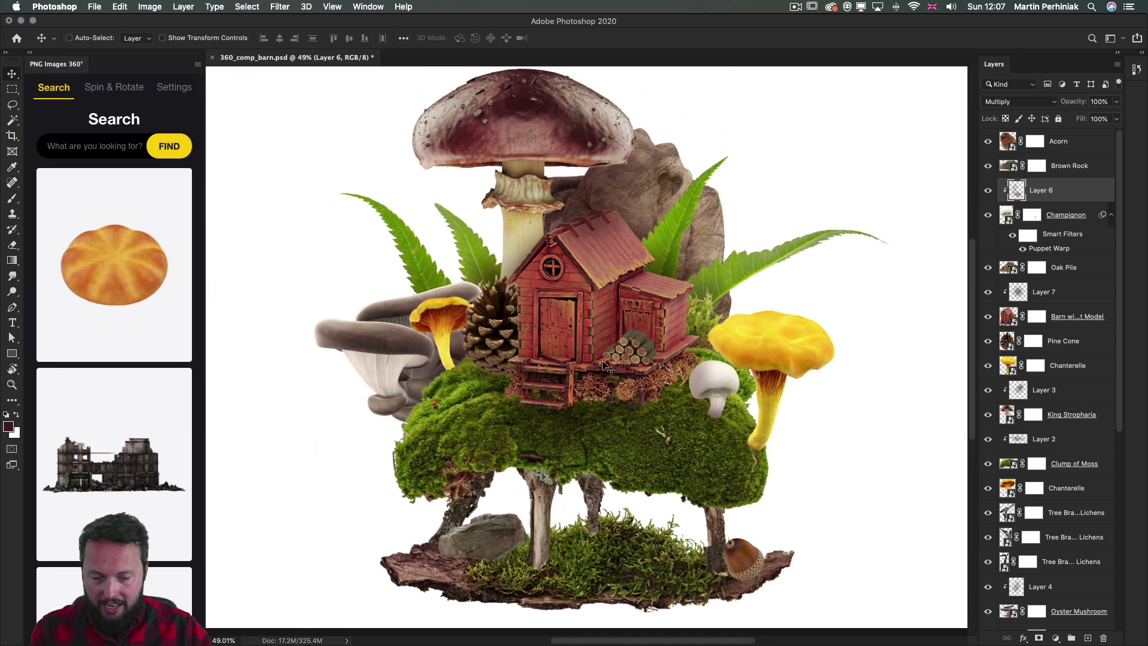
- Select the Clump of Moss beneath the barn, turn it to view V1H14 and update it in the composition
scroll(1046, 388, down, 1)
click(996, 418)
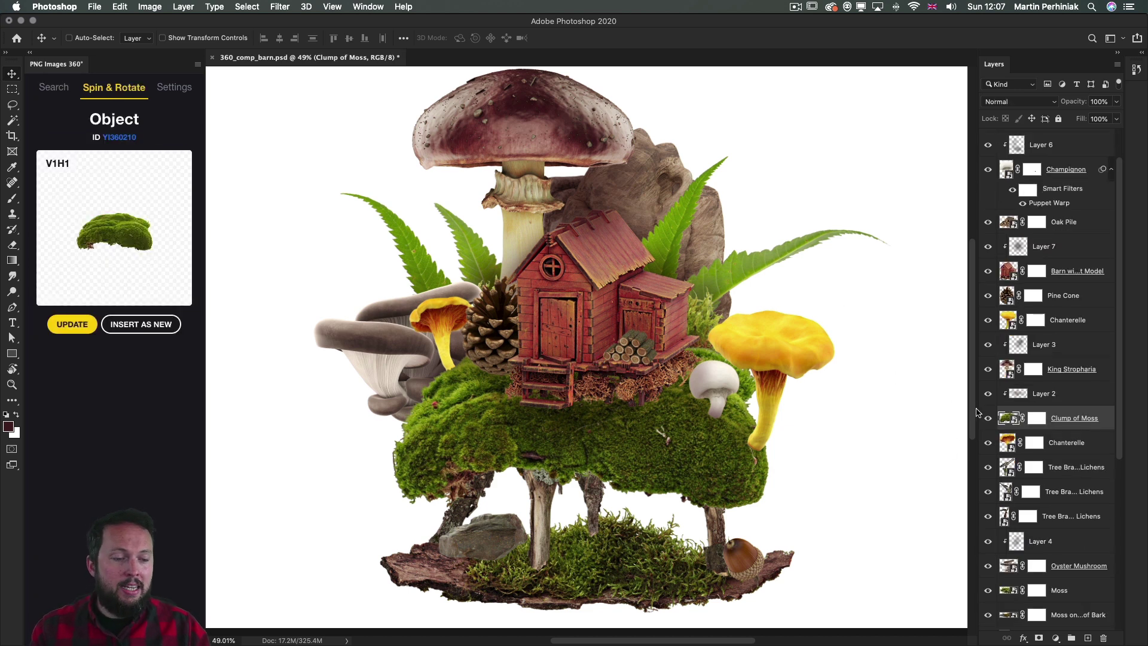
click(988, 418)
click(988, 418)
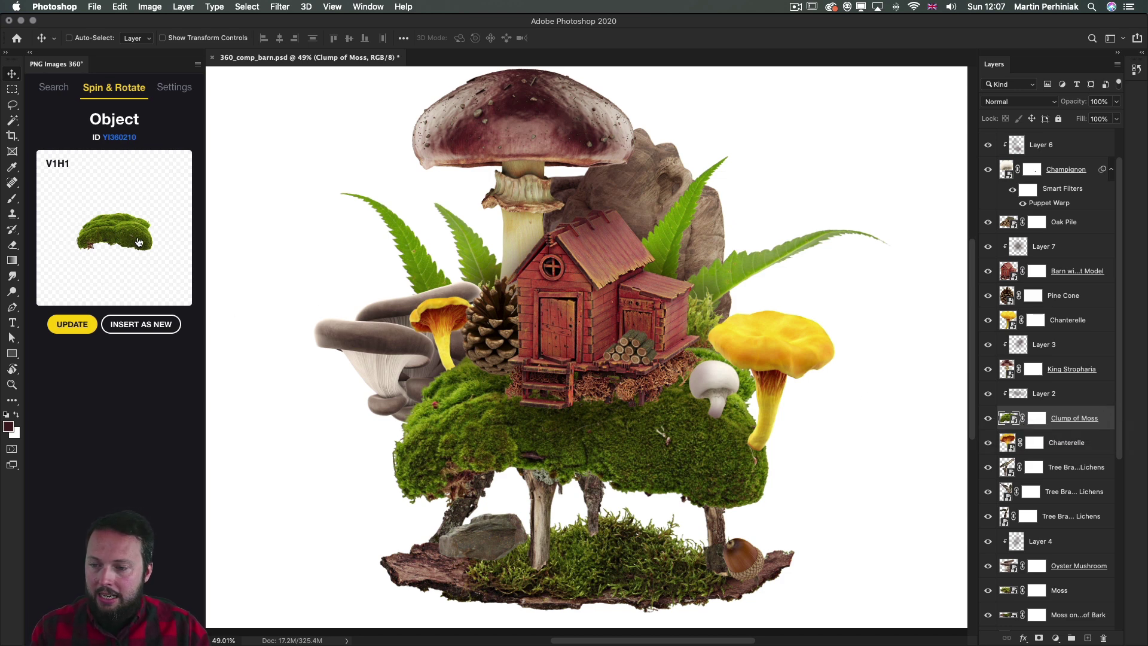
drag(139, 243, 119, 242)
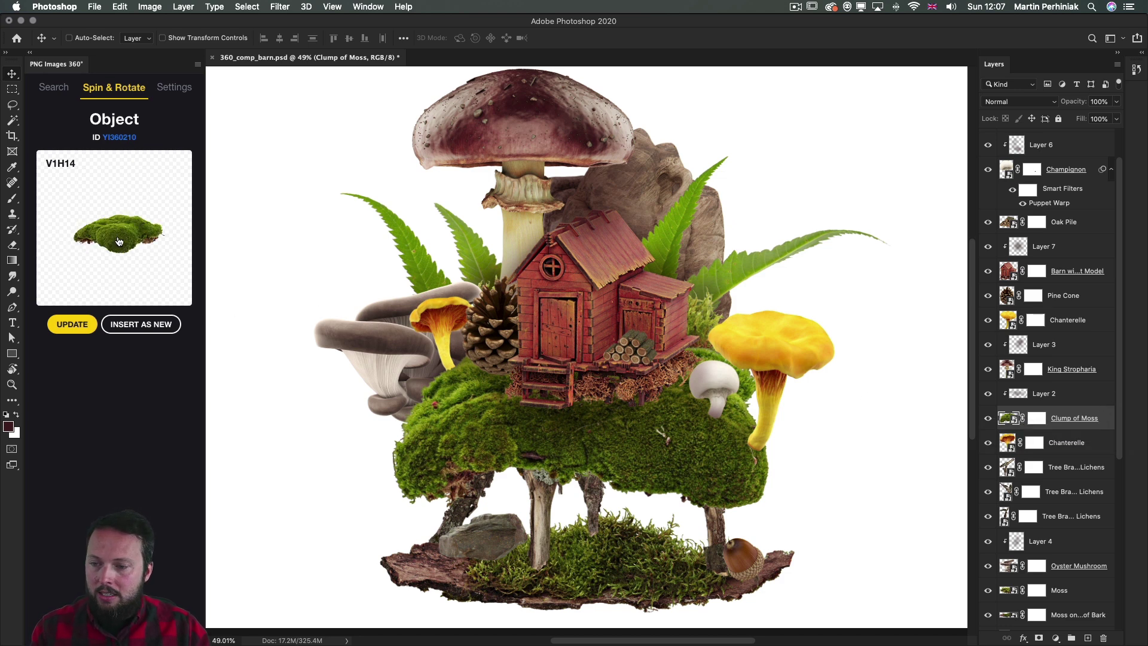
click(71, 324)
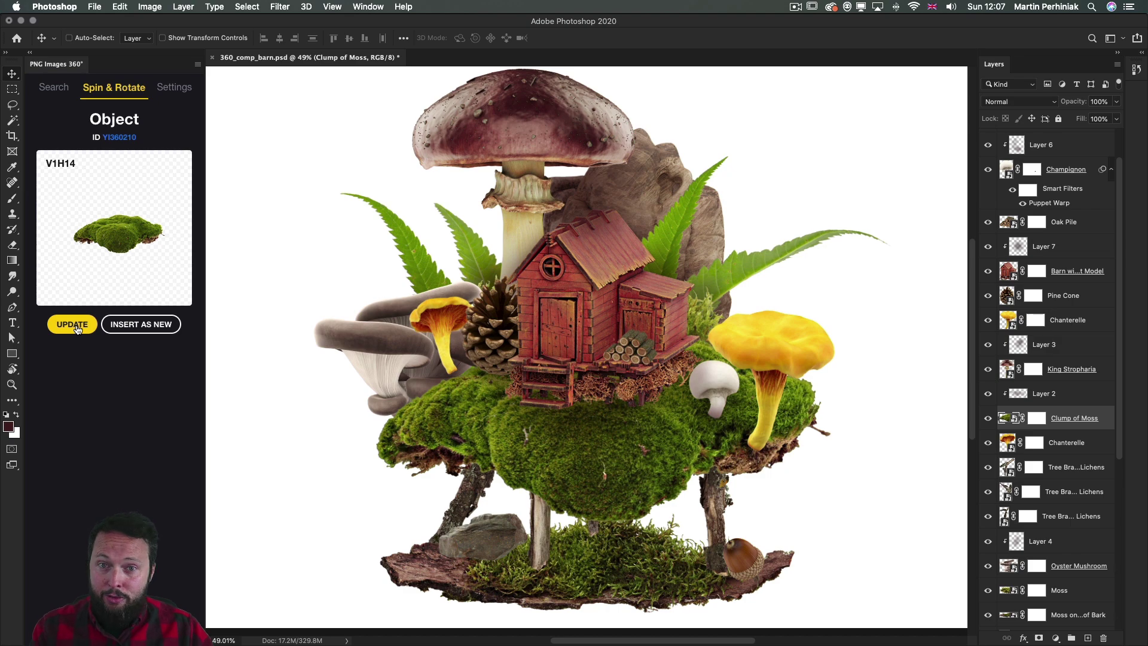
- Turn the Clump of Moss to view V1H11 and update it in the composition
key(super+1)
scroll(625, 526, down, 5)
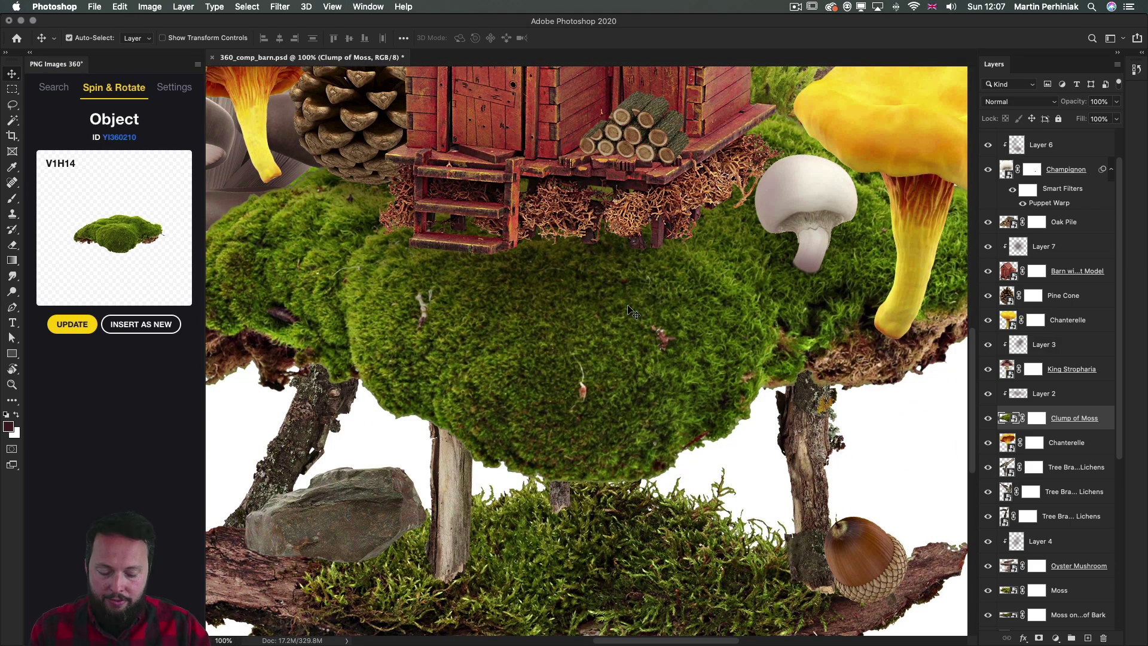
key(super+0)
drag(139, 250, 113, 243)
click(82, 327)
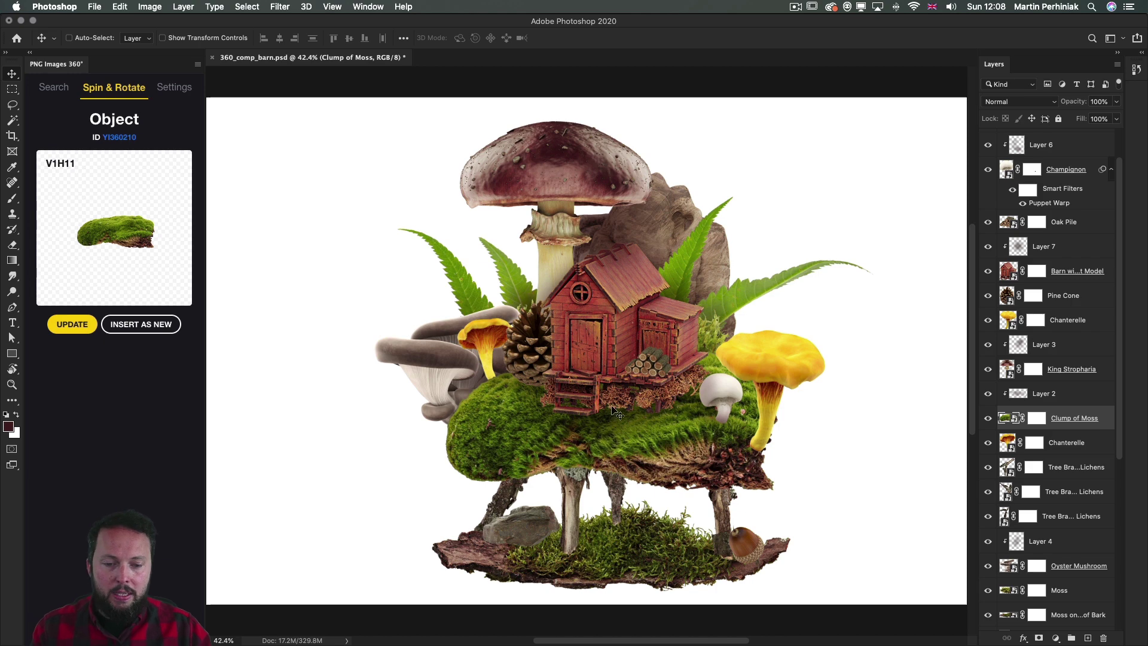
- Turn the Clump of Moss to view V1H9 and update it in the composition
key(z)
mouse_move(693, 436)
mouse_down()
mouse_move(738, 435)
mouse_move(711, 440)
mouse_up()
key(v)
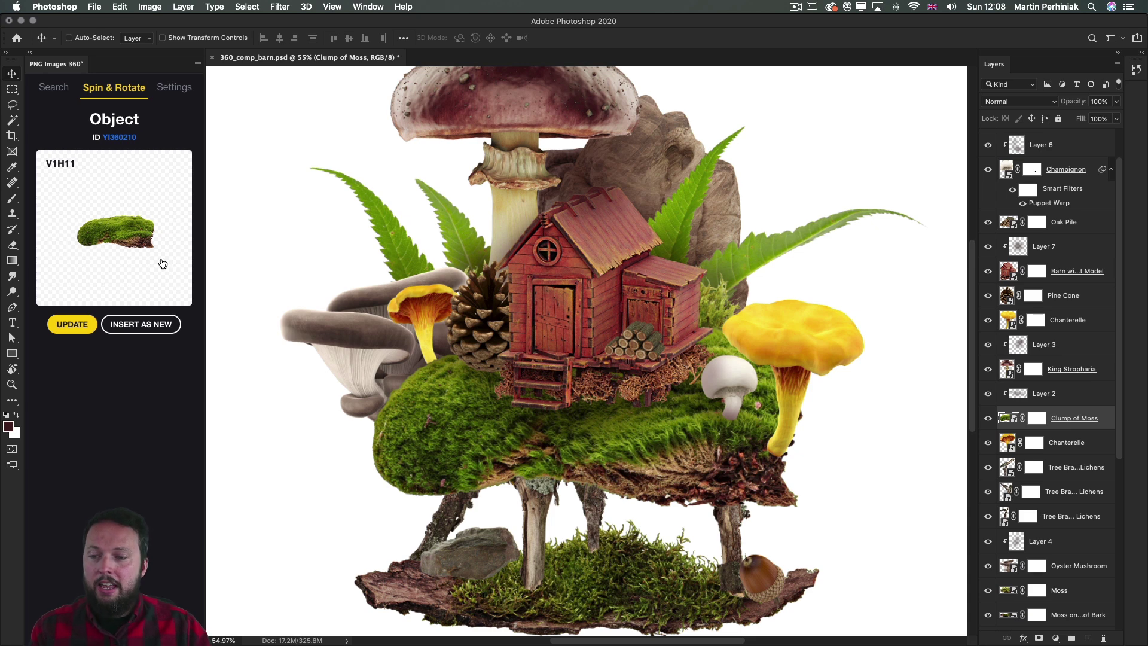
drag(146, 236, 126, 236)
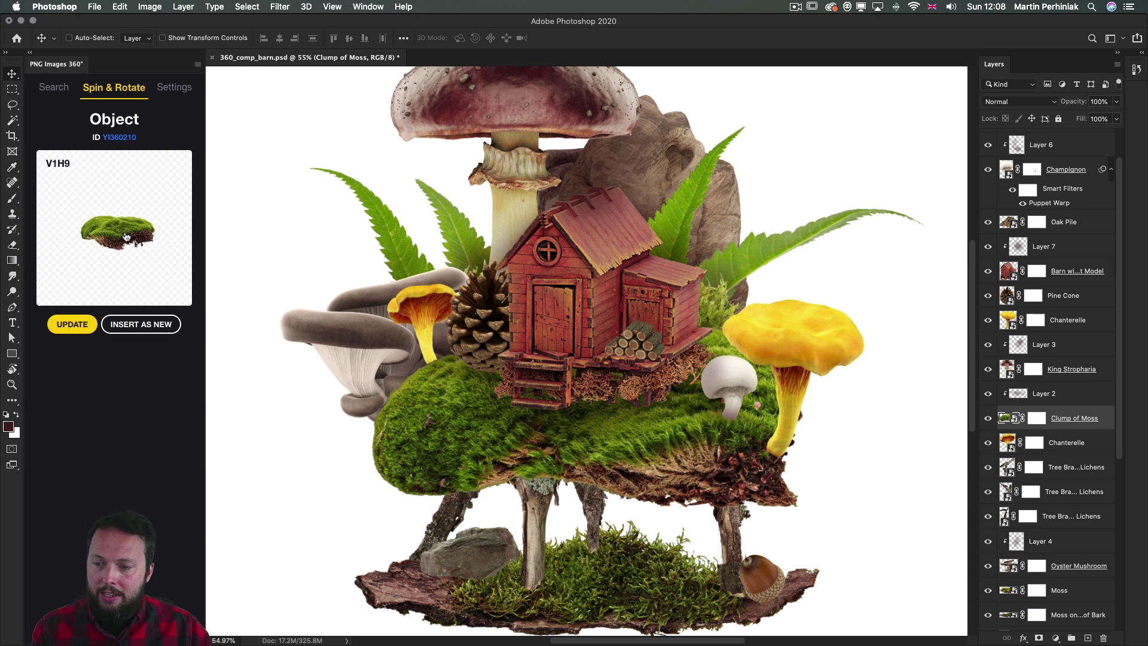
click(71, 331)
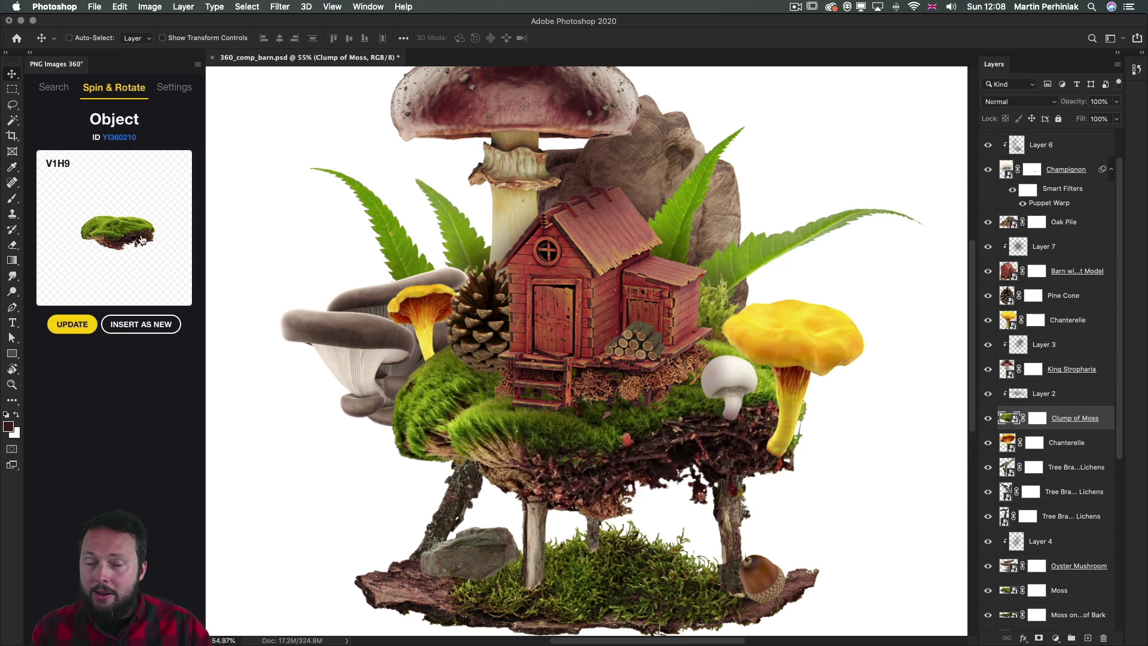
- Try the Clump of Moss at views V2H9 and V2H7, updating the composition for each
drag(123, 237, 120, 247)
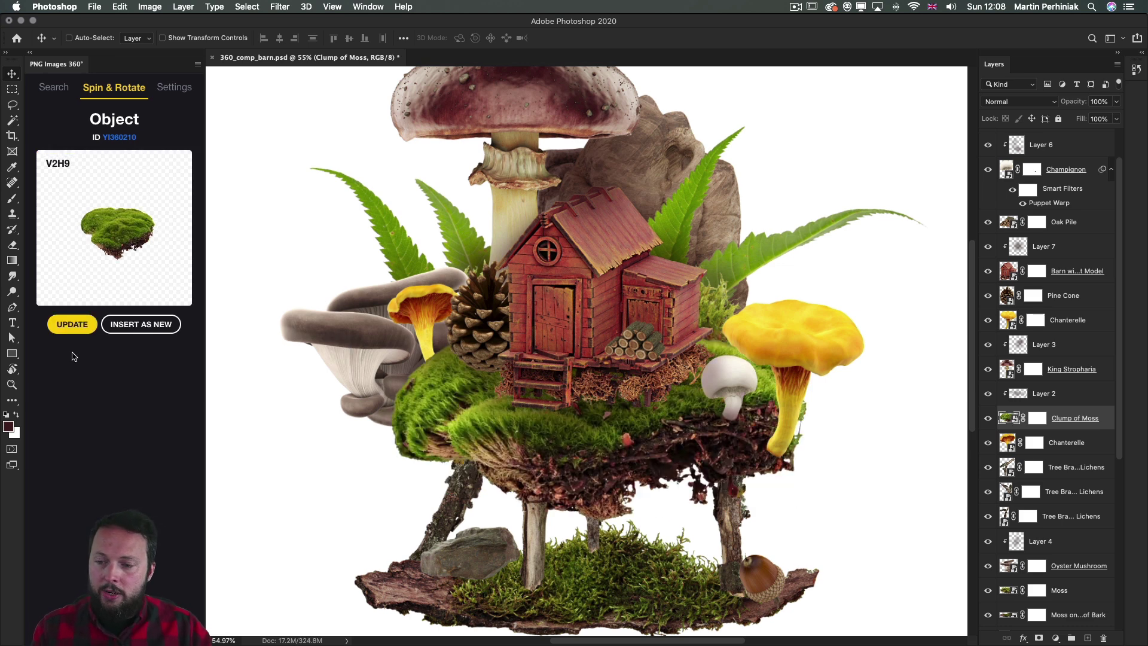
click(67, 330)
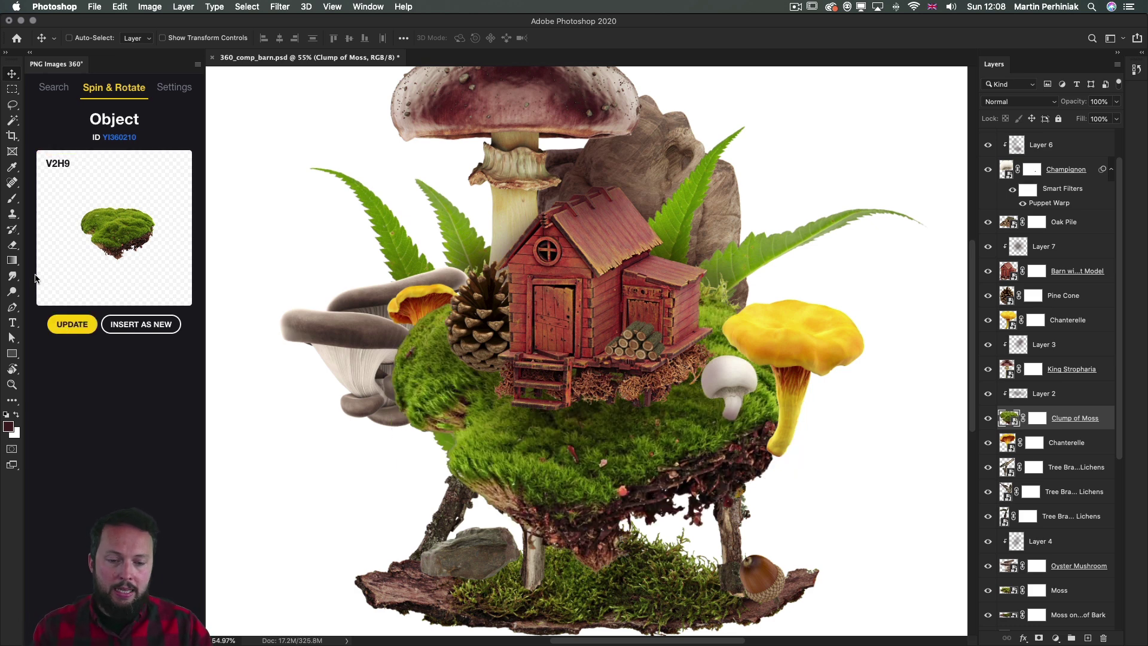
drag(650, 416, 598, 416)
drag(132, 251, 104, 250)
click(70, 328)
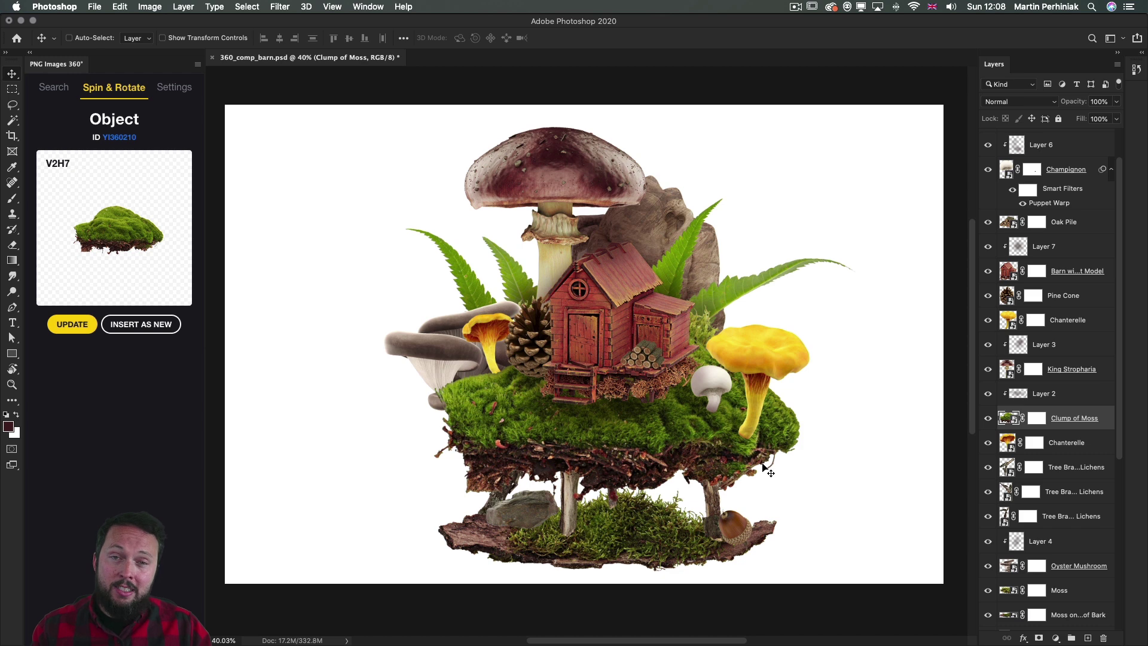
- Step back and forth through the undo history to compare the different Clump of Moss views beneath the barn
scroll(709, 449, up, 5)
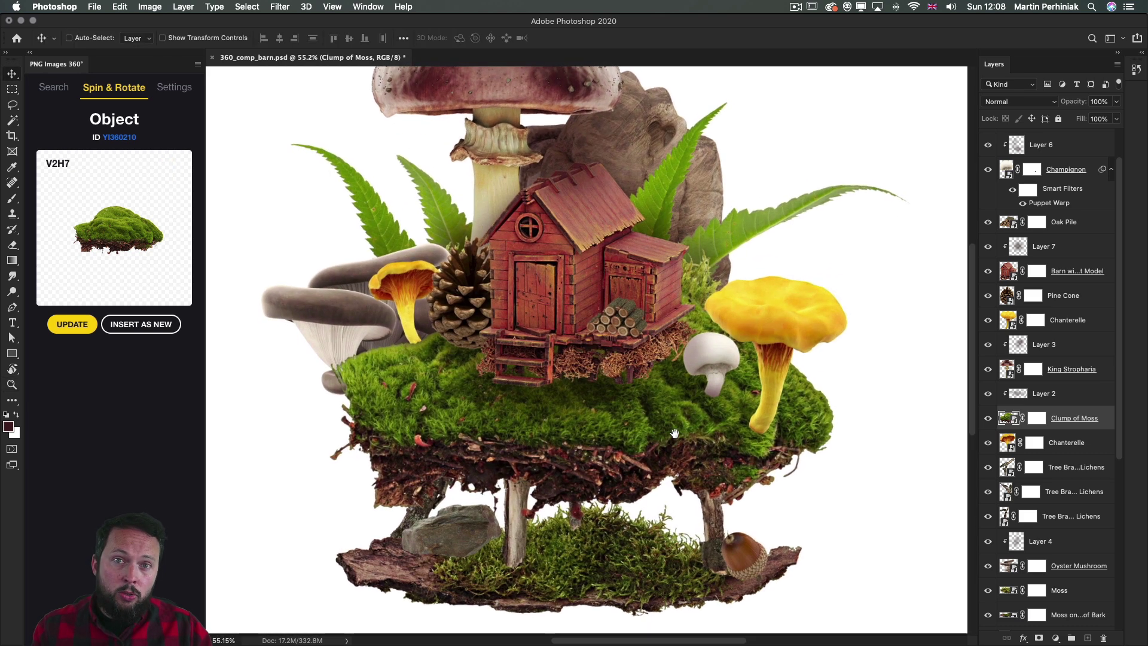
scroll(674, 432, down, 1)
key(super+z)
key(super+z)
key(super+z)
key(super+z)
key(super+z)
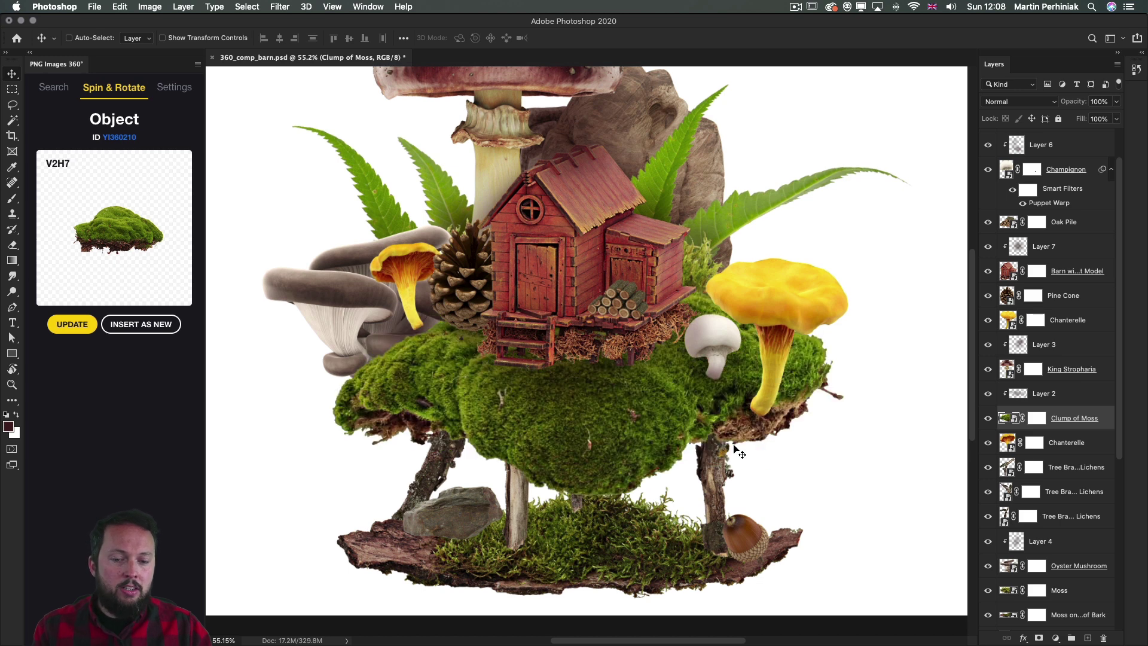
key(super+z)
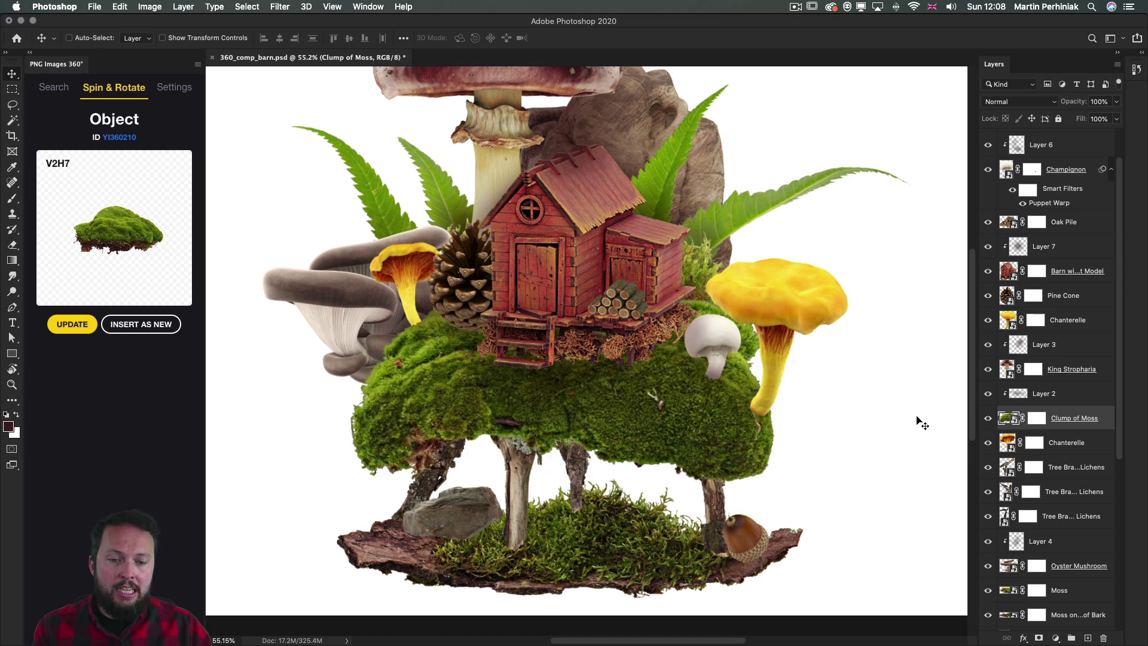
key(super+shift+z)
key(super+shift+z)
key(super+shift+z)
key(super+shift+z)
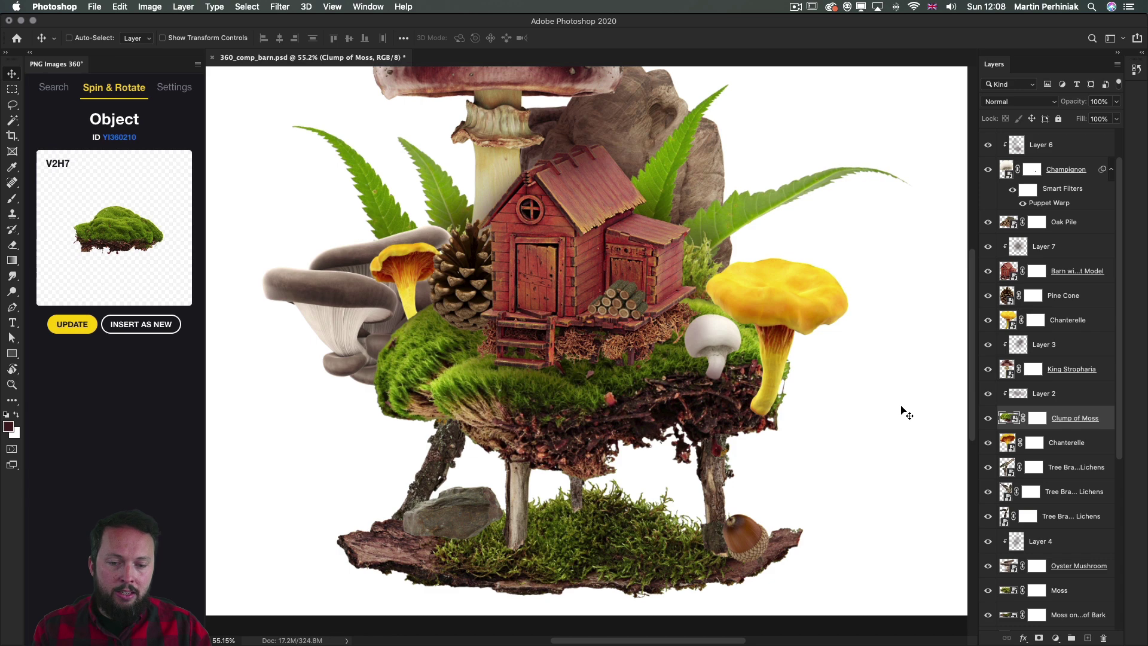
key(super+shift+z)
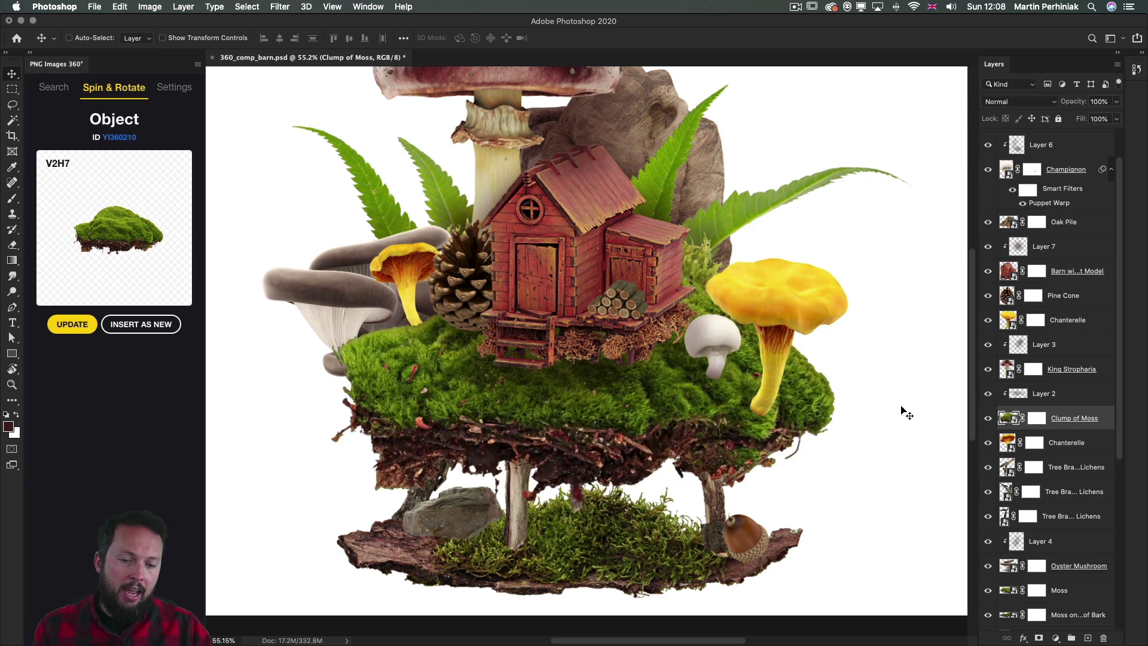
key(super+shift+z)
key(super+shift+z)
key(super+shift+z)
key(super+shift+z)
key(super+shift+z)
key(super+comma)
key(super+comma)
key(super+shift+z)
key(super+shift+z)
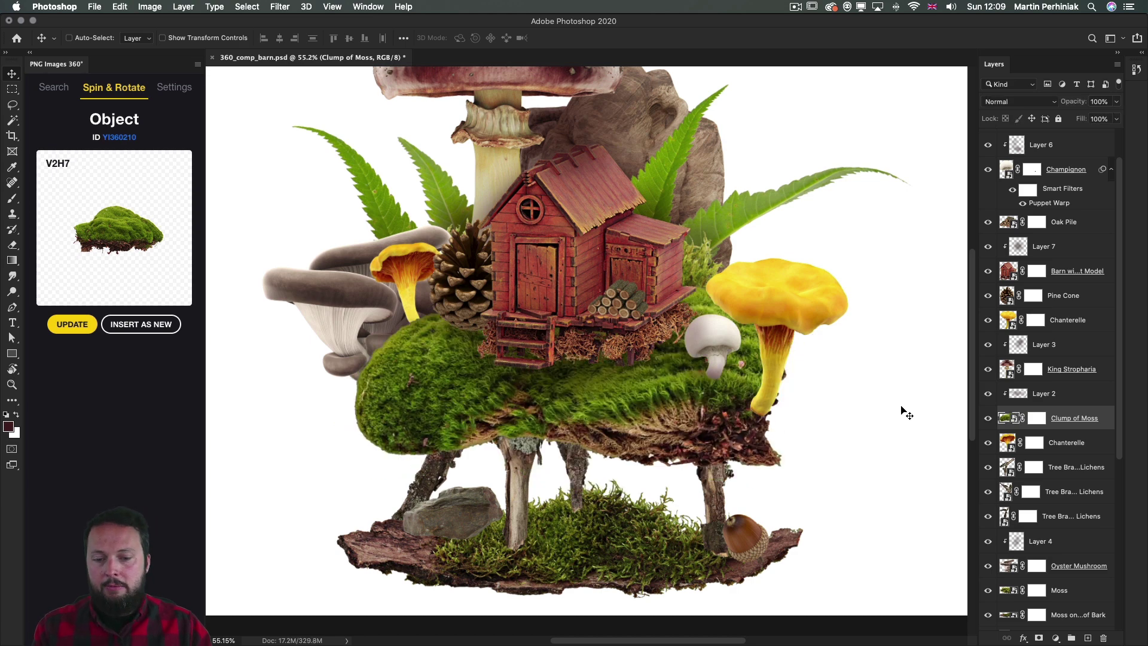
key(super+shift+z)
key(super+shift+z)
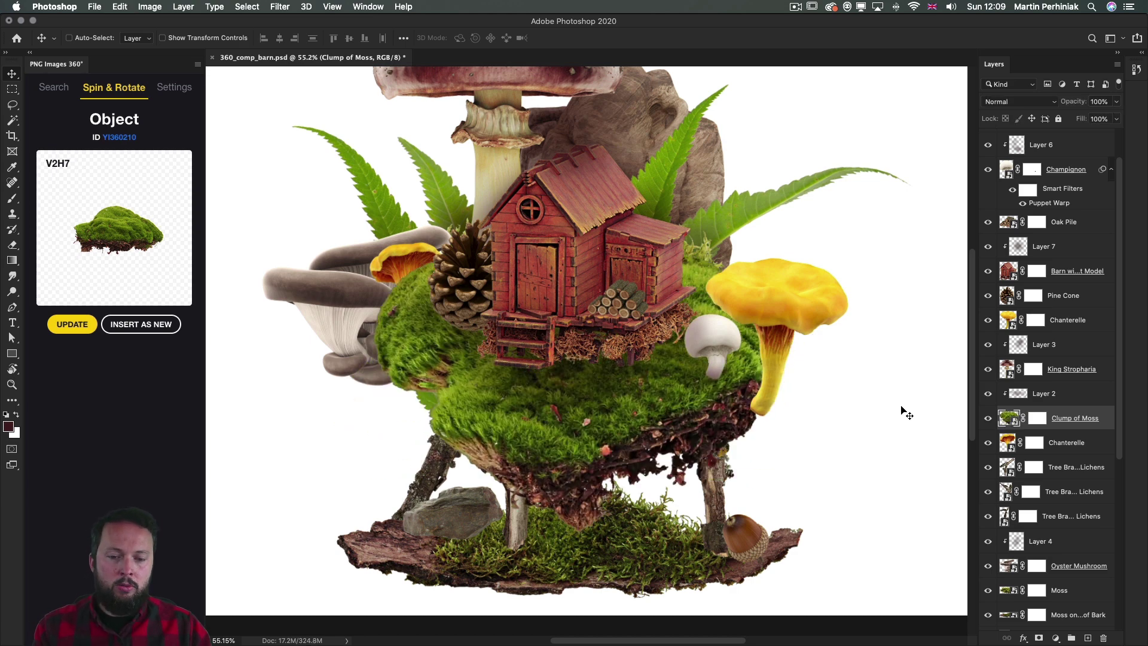
key(super+shift+z)
key(super+shift+z)
- Restore the Clump of Moss to view V1H9 from the edit history
key(z)
drag(724, 395, 517, 468)
key(super+shift+z)
key(v)
key(super+shift+z)
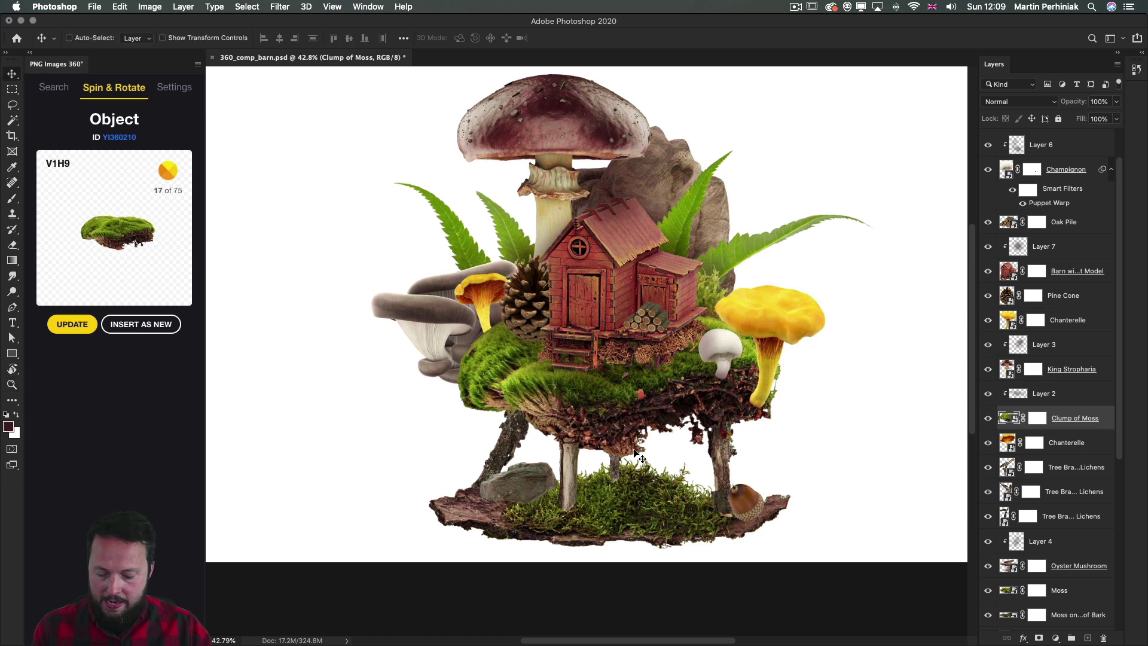
- Move the large yellow Chanterelle slightly up so its stem stands on the edge of the moss
scroll(604, 383, right, 3)
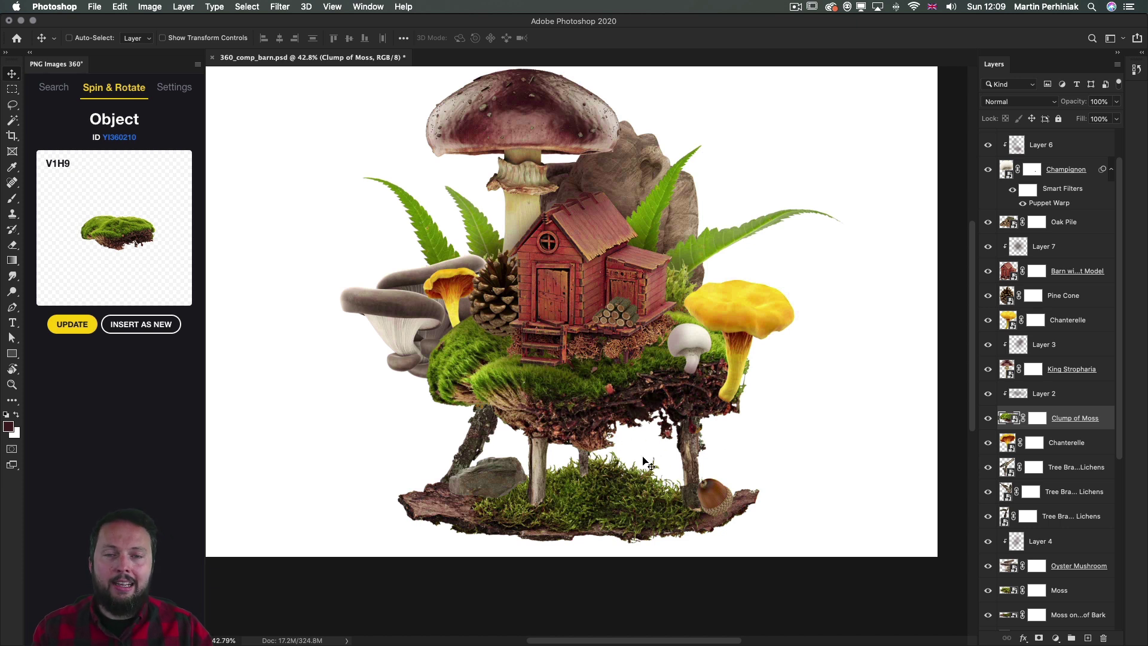
scroll(622, 418, up, 1)
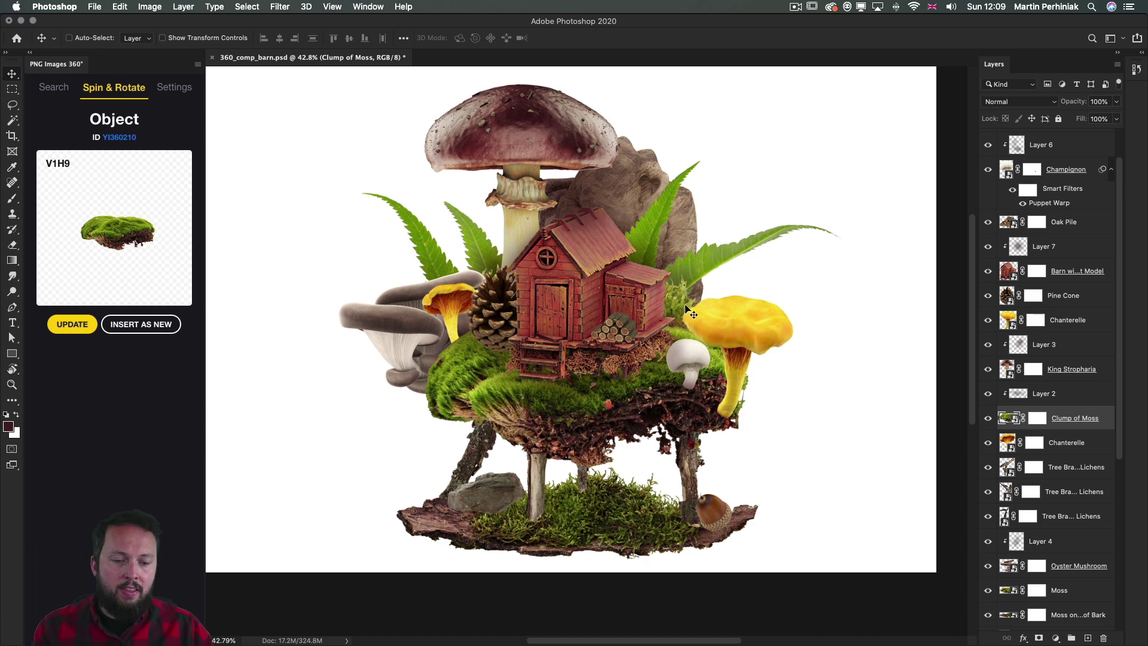
drag(734, 354, 740, 336)
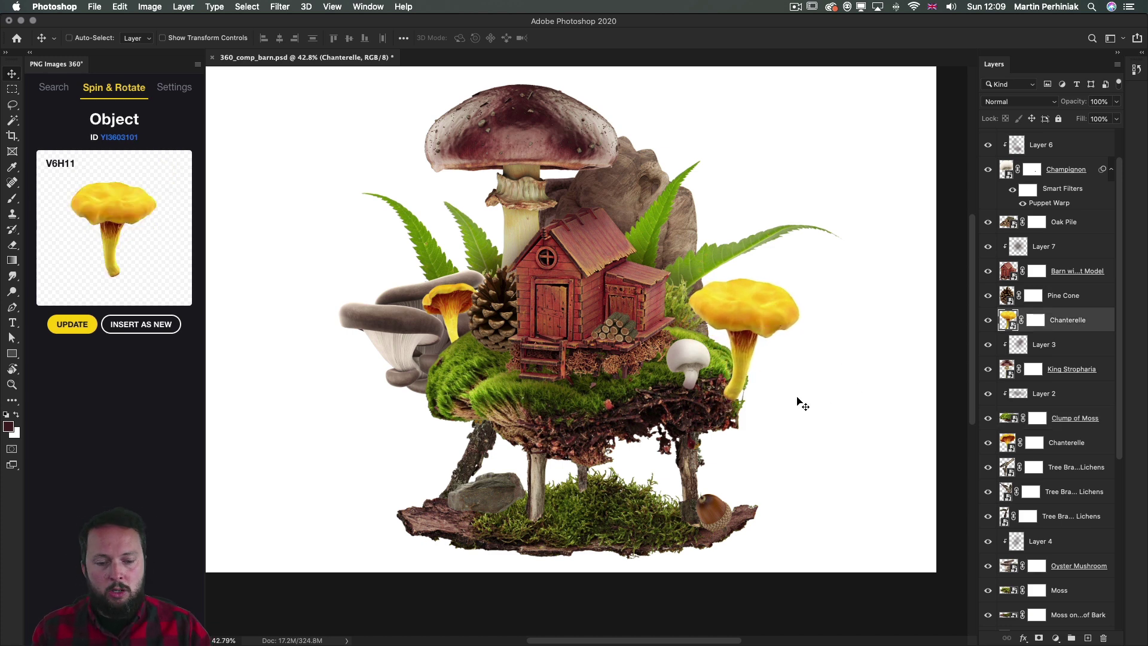
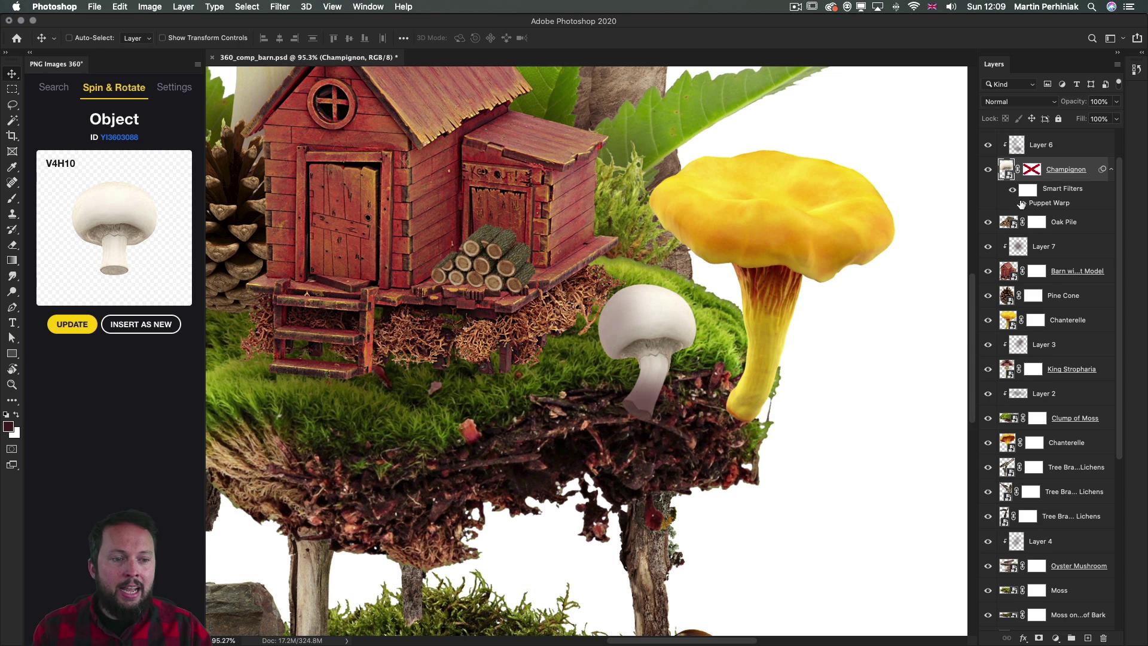
- Compare the Champignon with and without its smart filters, and inspect the pins of its Puppet Warp
click(1013, 192)
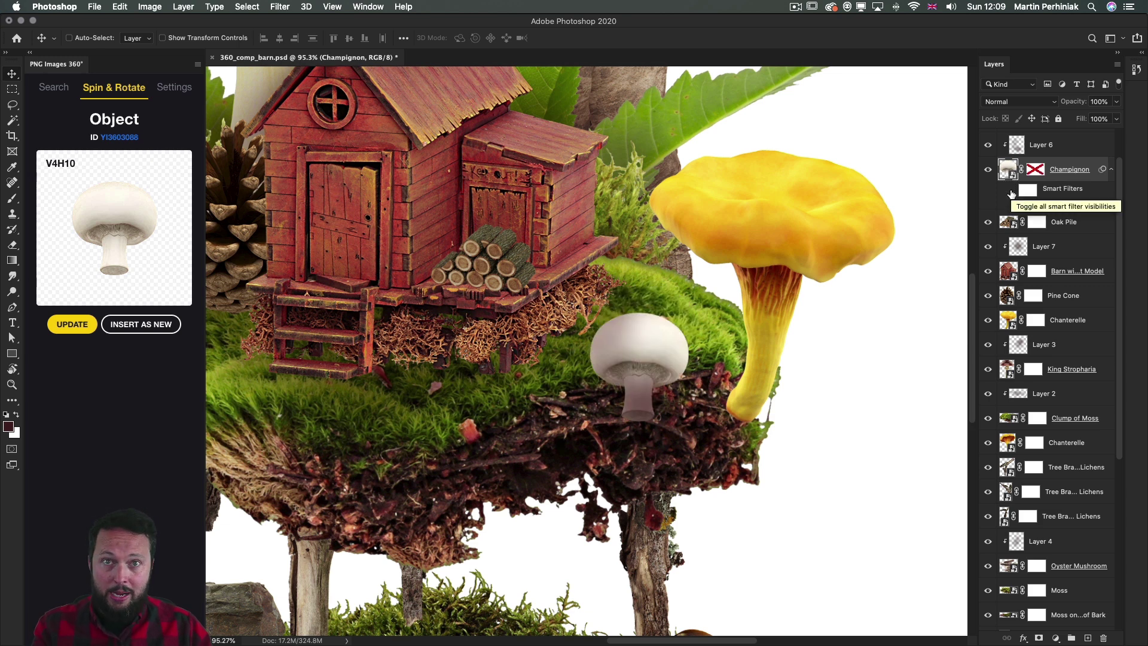
click(1012, 192)
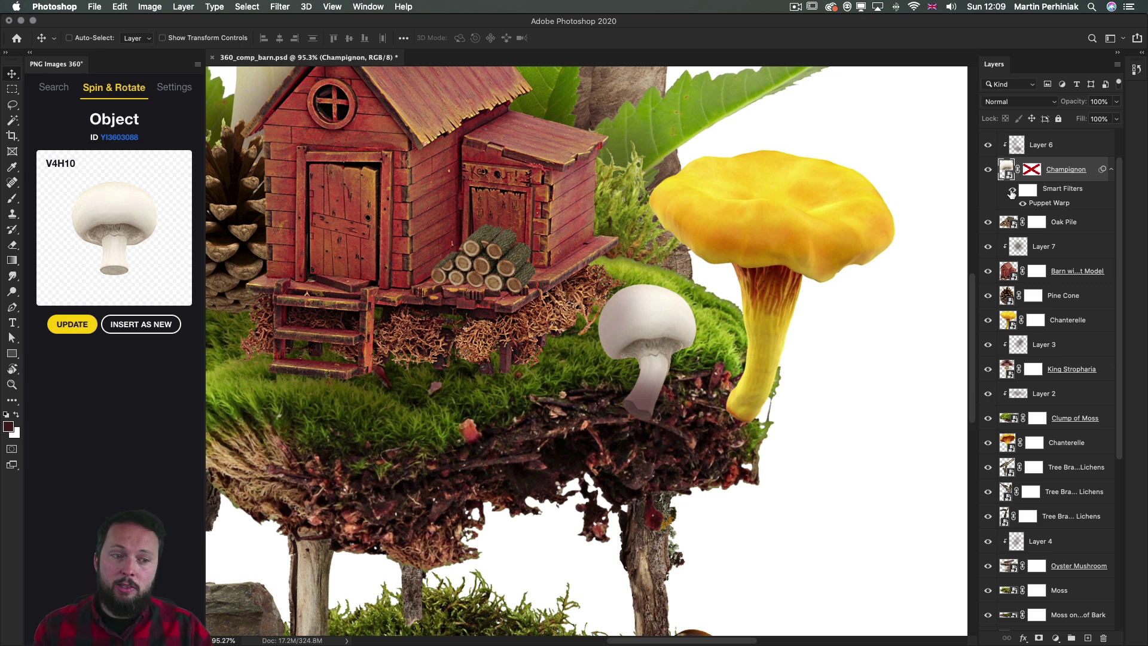
double_click(1040, 203)
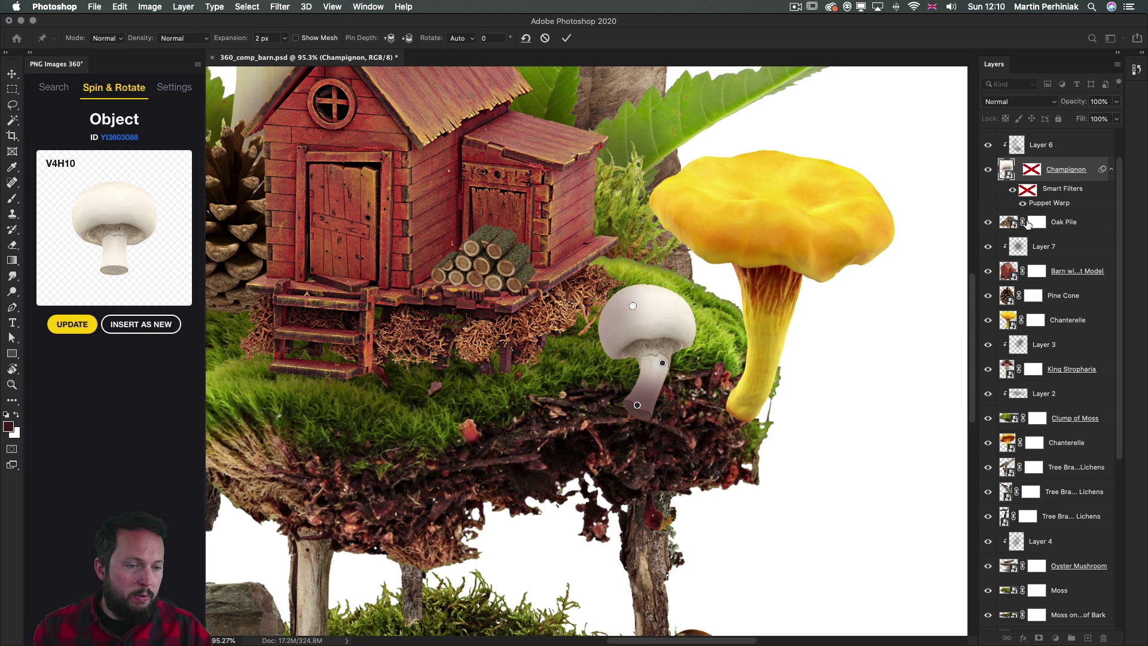
key(Return)
- Apply Puppet Warp to the large Chanterelle with pins on its base, stem and cap, bending the stem and lowering the cap
click(1068, 321)
scroll(779, 249, right, 3)
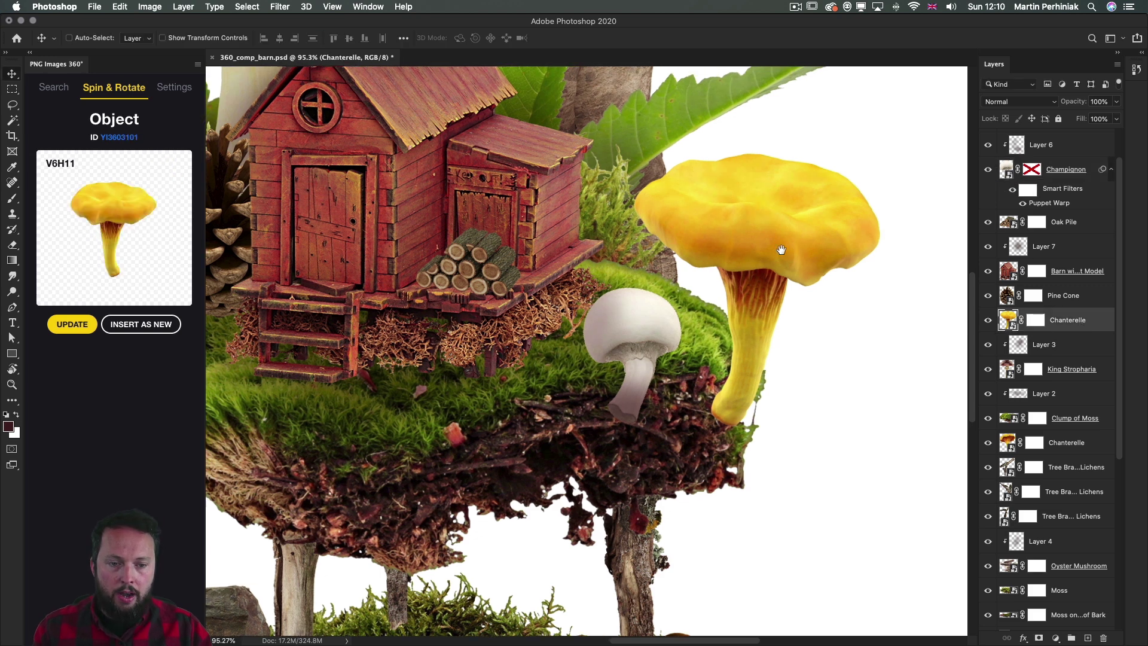
key(super)
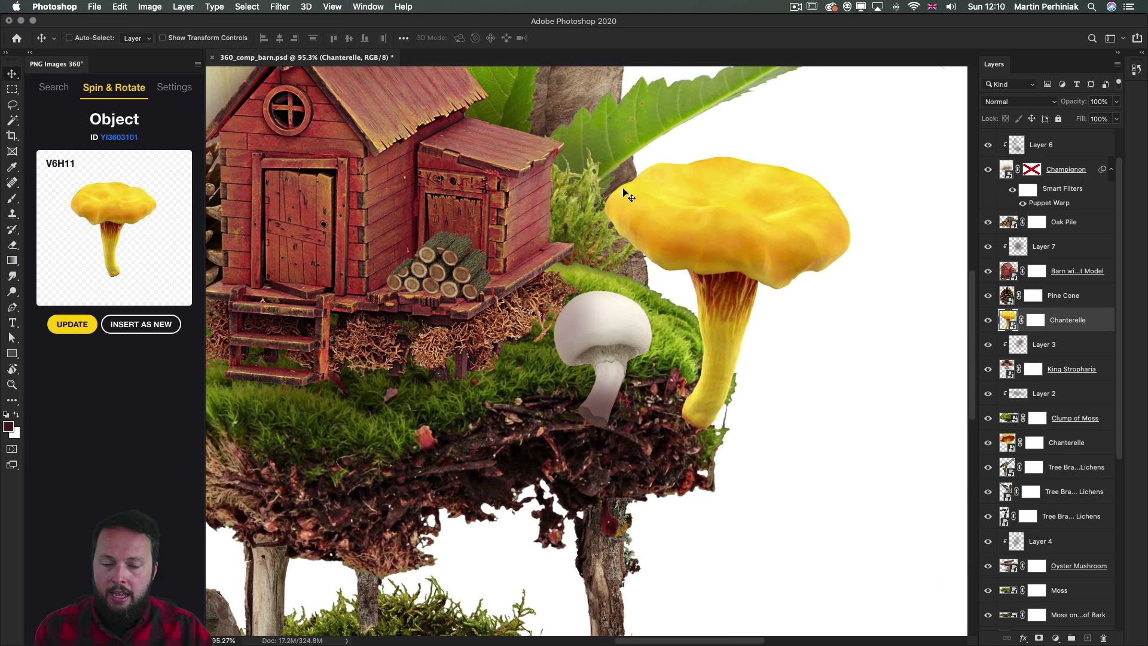
click(126, 7)
click(179, 256)
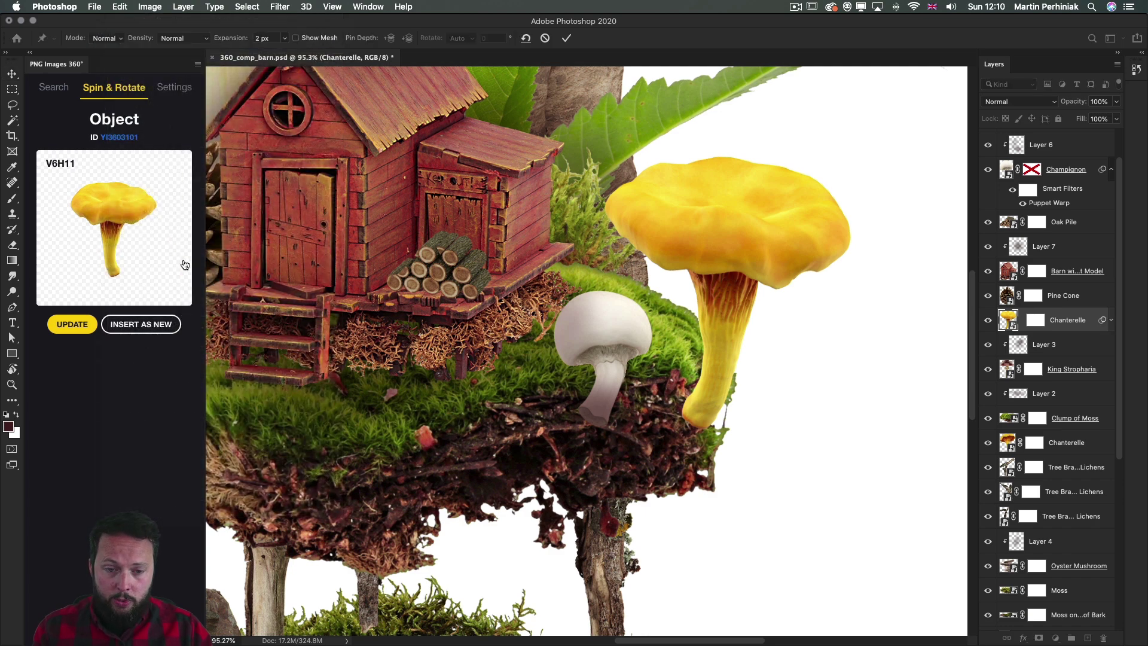
click(704, 411)
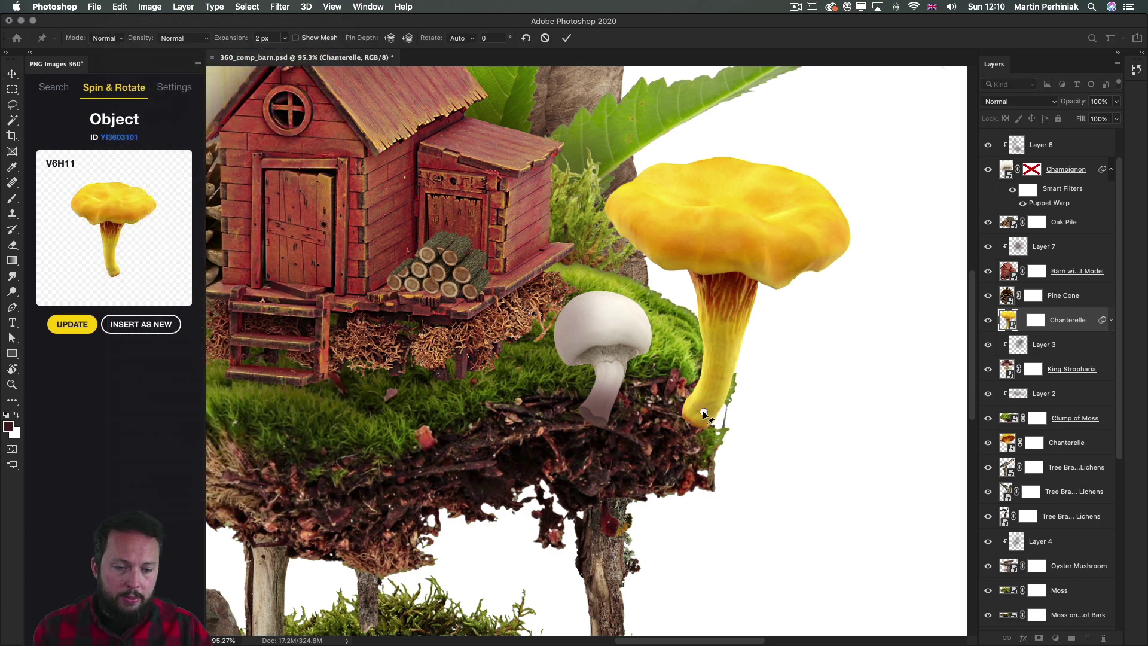
click(726, 323)
mouse_move(725, 223)
mouse_down()
mouse_move(693, 224)
mouse_move(738, 226)
mouse_move(790, 251)
mouse_move(712, 236)
mouse_up()
drag(726, 324, 736, 334)
drag(712, 235, 727, 237)
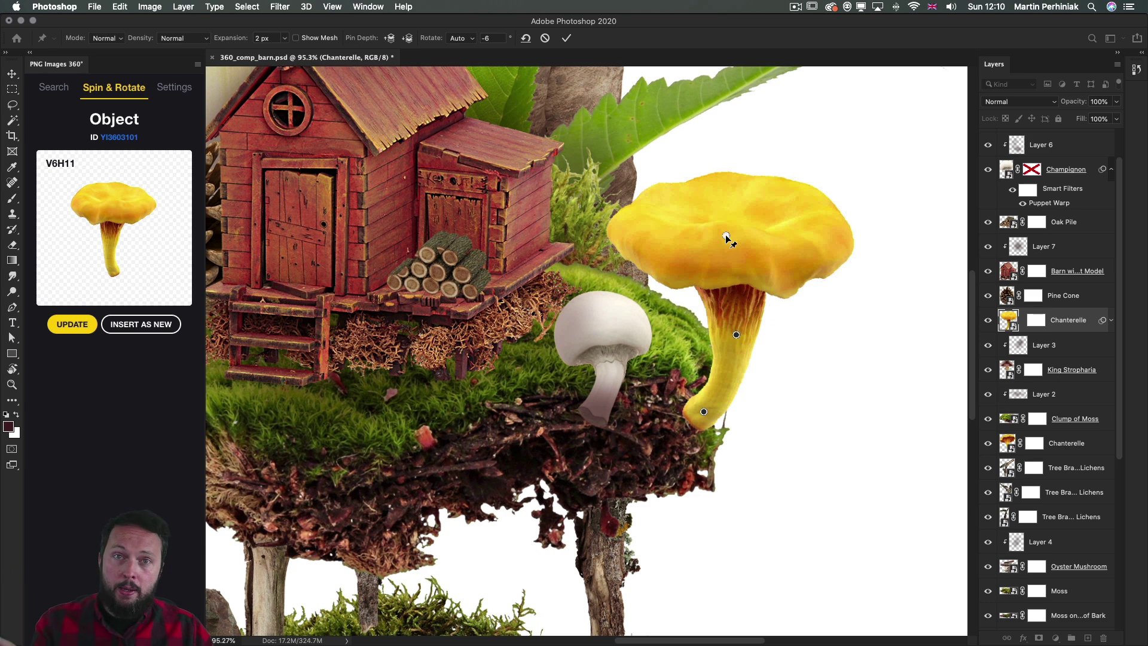
key(Return)
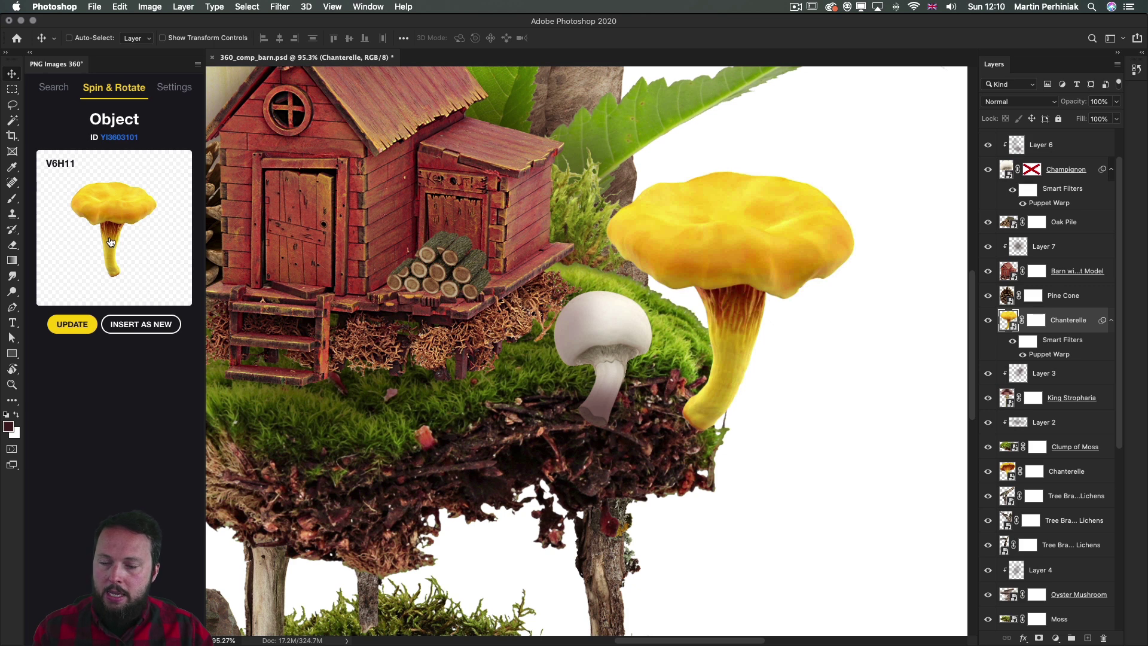
- Update the warped Chanterelle to view V5H11 and compare it with and without its smart filters
drag(110, 241, 112, 235)
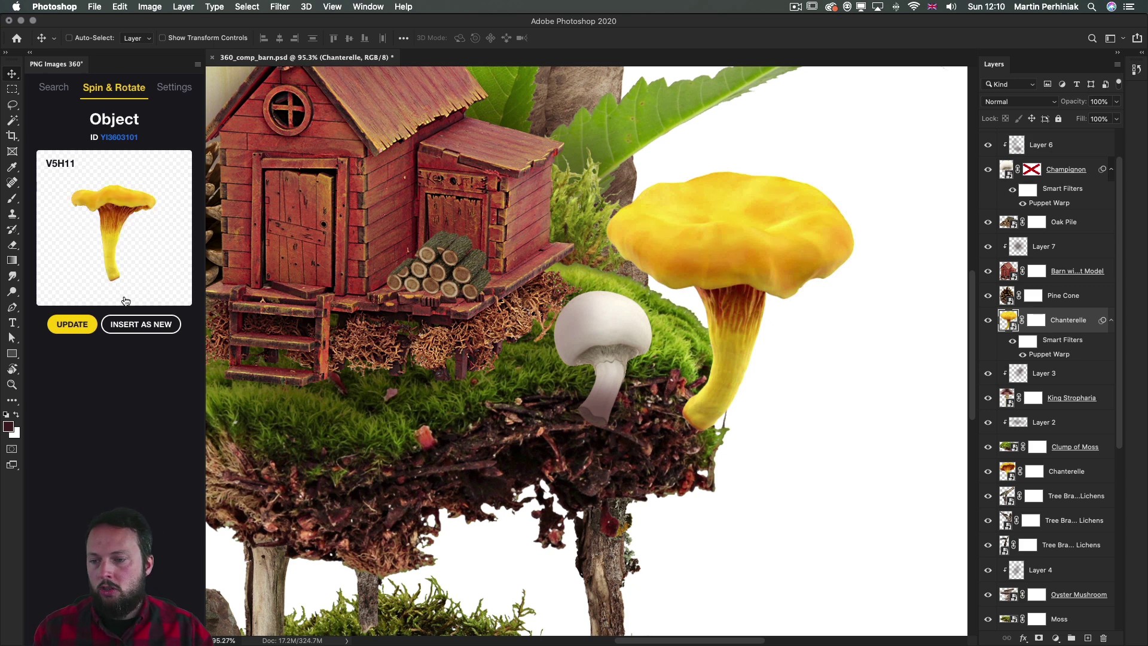
click(60, 326)
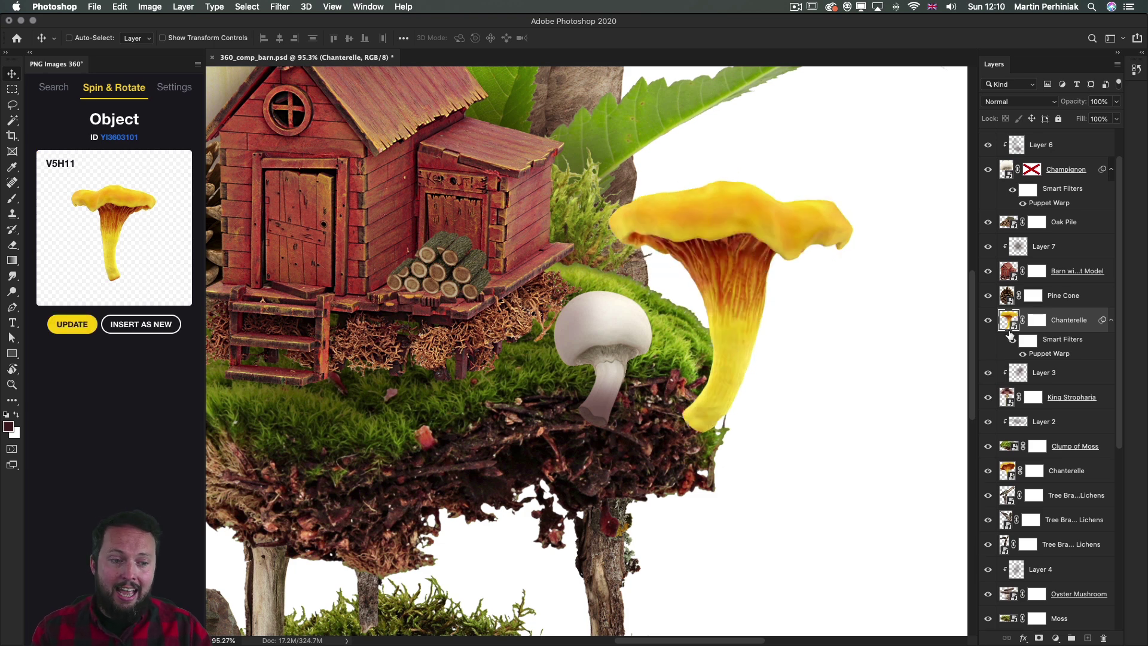
click(1013, 341)
click(1013, 341)
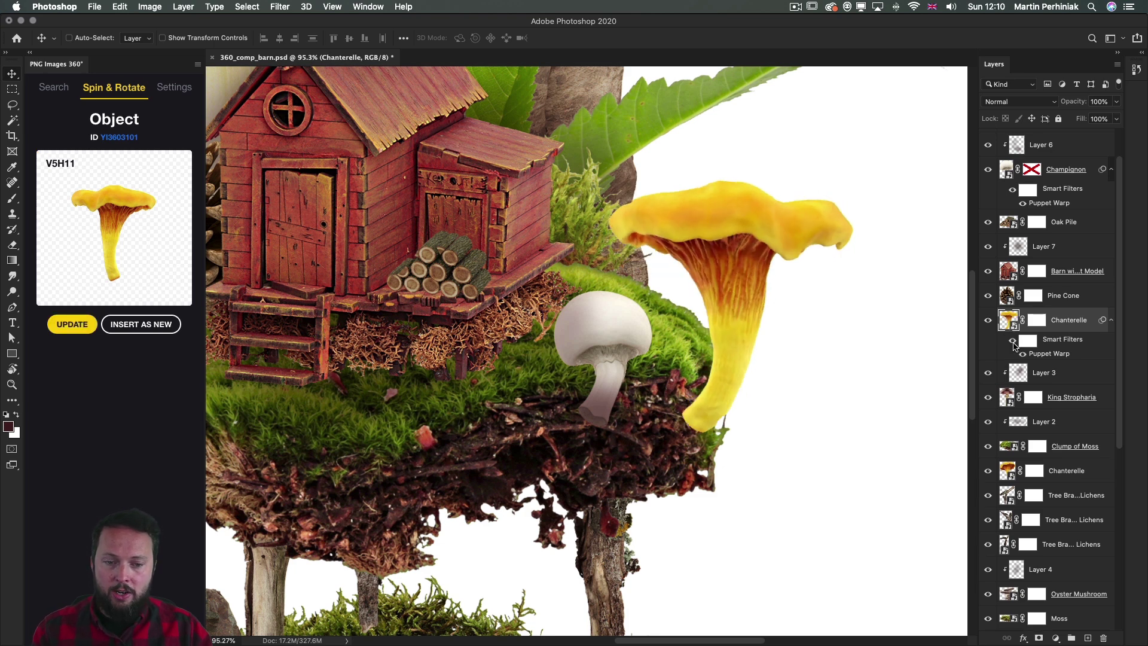
- Update the large Chanterelle to view V5H16, and scale it down to about 90% slightly higher on the moss
drag(111, 253, 142, 245)
click(75, 323)
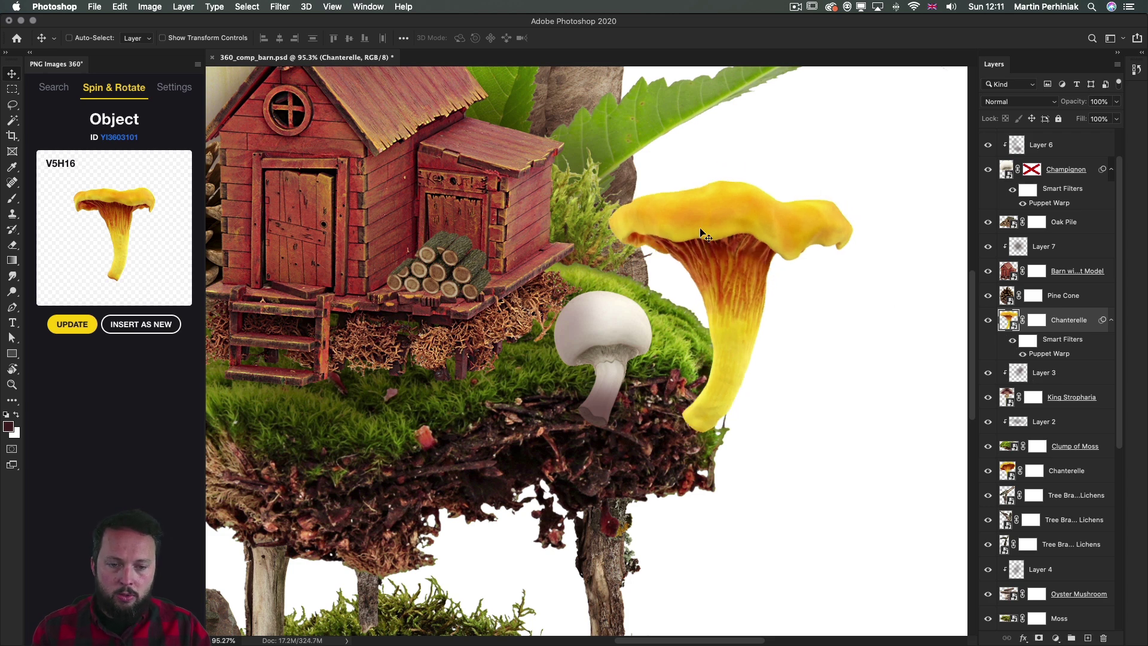
key(super+t)
drag(854, 178, 826, 206)
drag(725, 351, 735, 317)
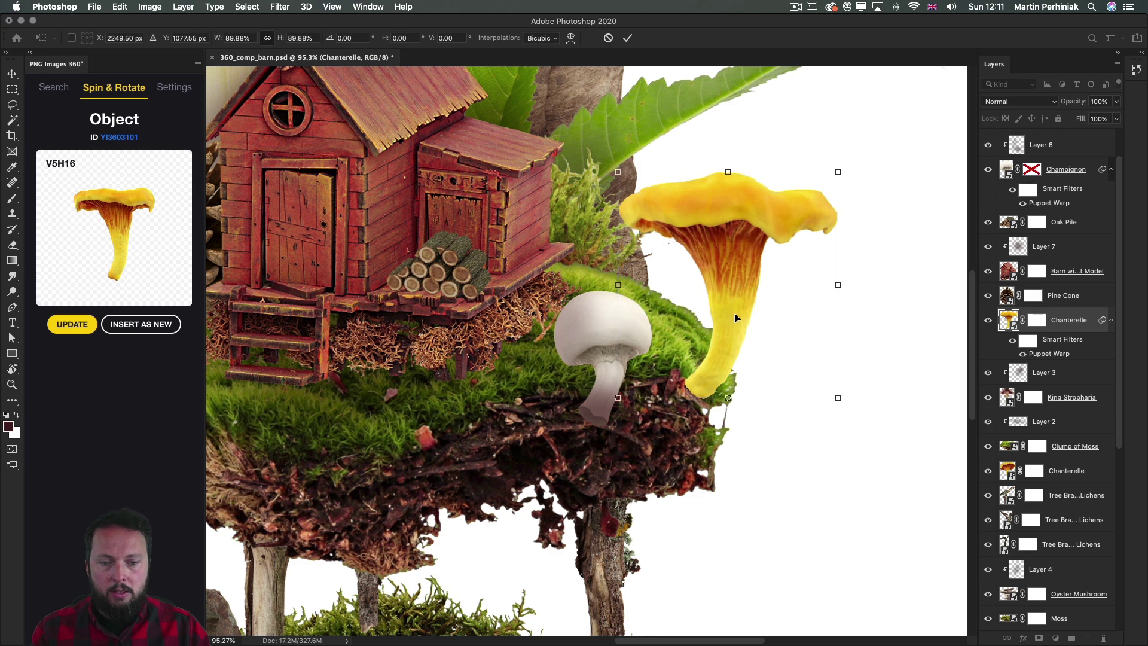
key(Return)
- Send the large Chanterelle behind all other layers and move it up and outward behind the moss edge
key(super+shift+bracketleft)
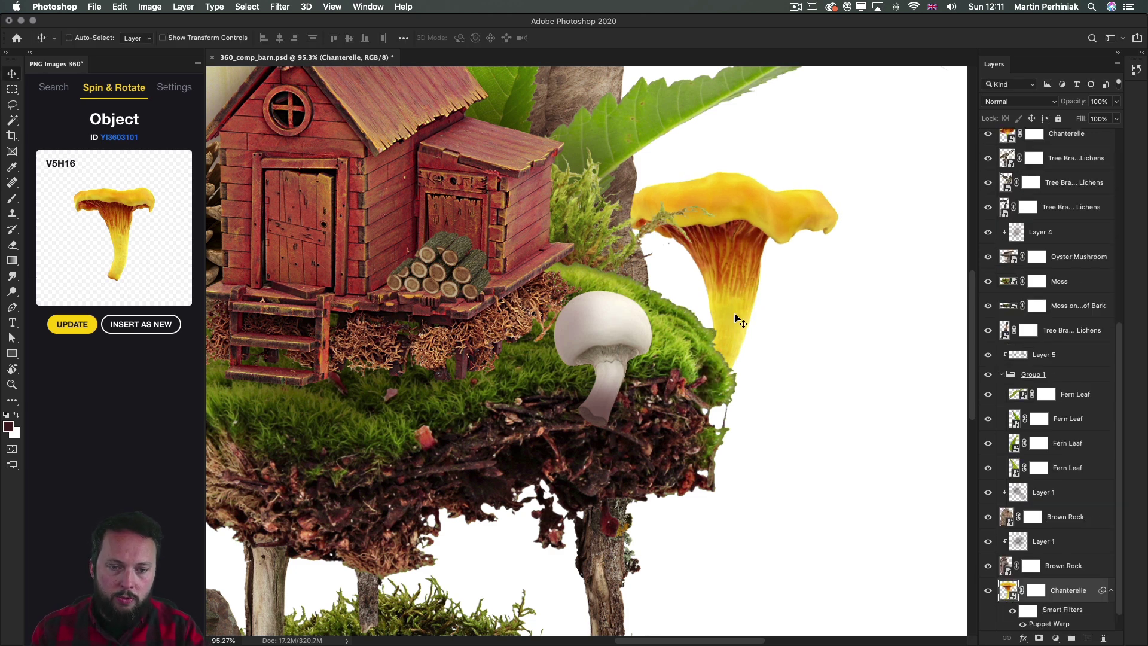
drag(742, 321, 767, 278)
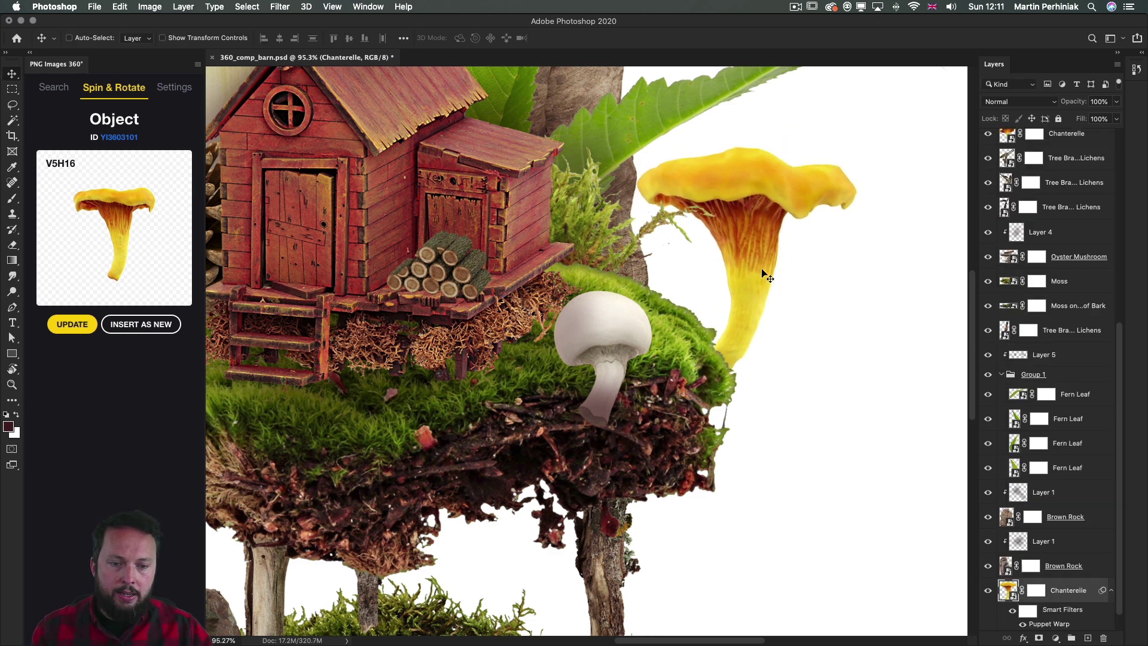
key(super+0)
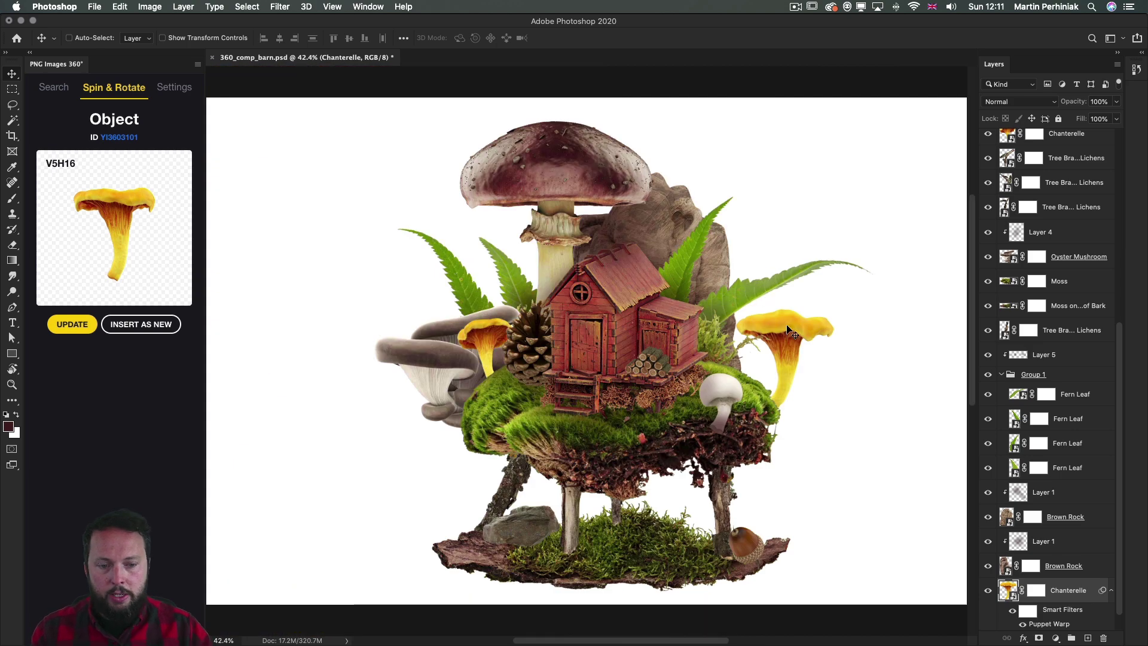
- Scale the large Chanterelle down slightly and show the whole composition with the interface panels hidden
key(super+t)
drag(839, 304, 840, 339)
key(Return)
key(Tab)
key(super+0)
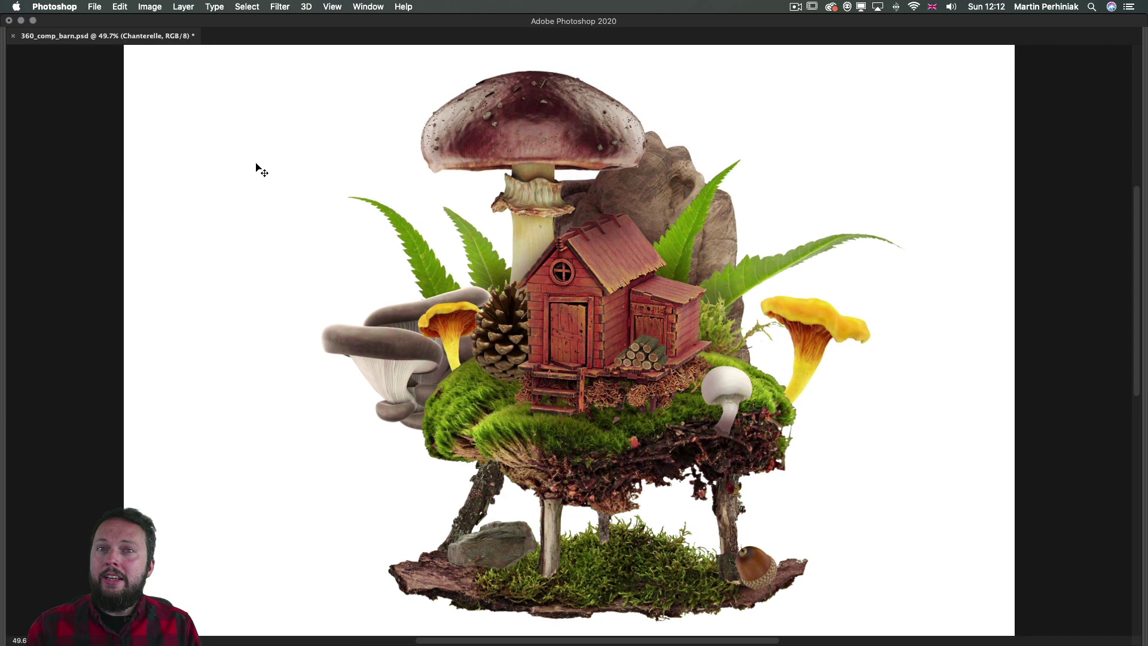